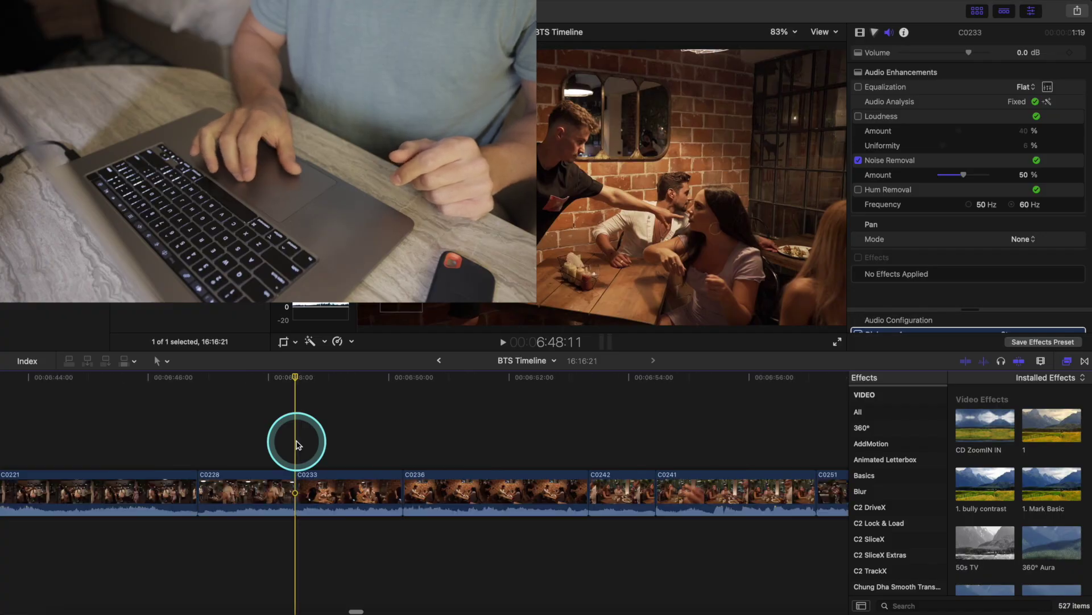
# Step: Zoom in on the BTS Timeline around the playhead and fit the whole project back into the timeline view
pyautogui.press('super+equal')
pyautogui.press('super+equal')
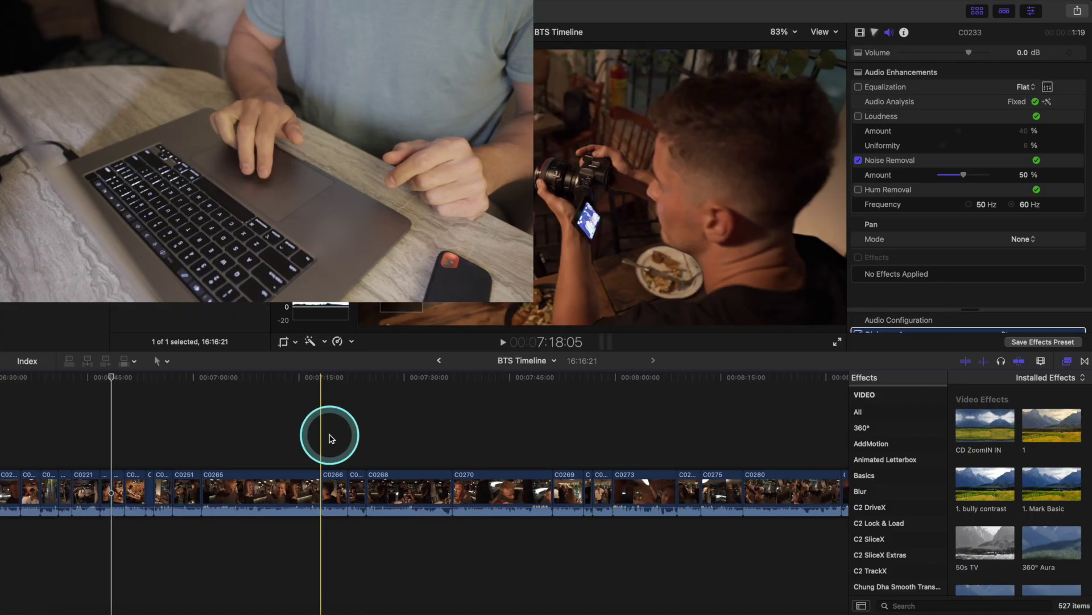
pyautogui.hotkey('shift', 'z')
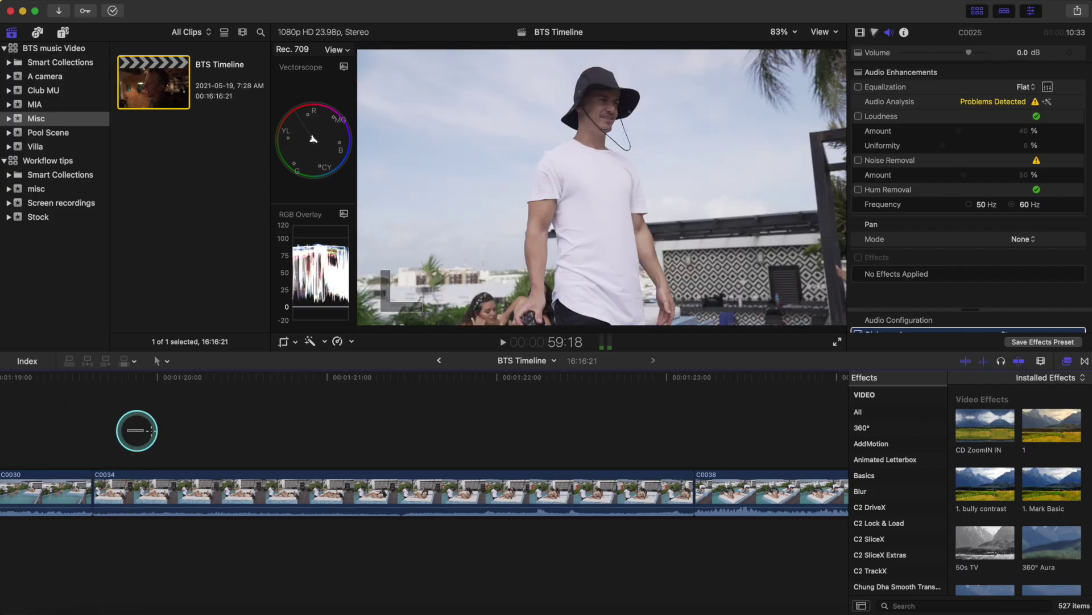
pyautogui.moveTo(129, 433); pyautogui.dragTo(232, 434)
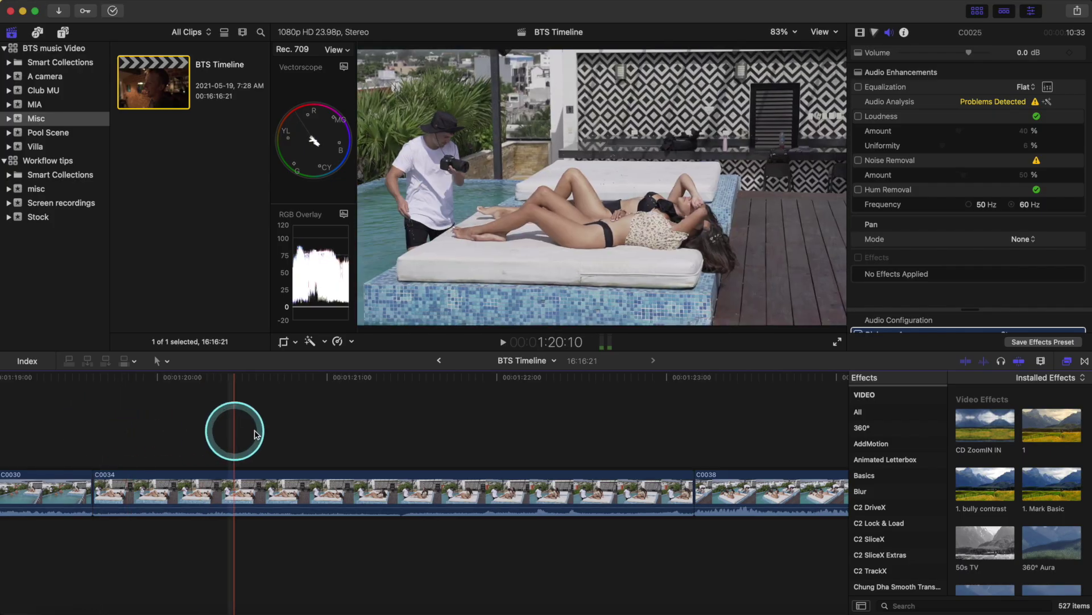
pyautogui.hotkey('shift', 'z')
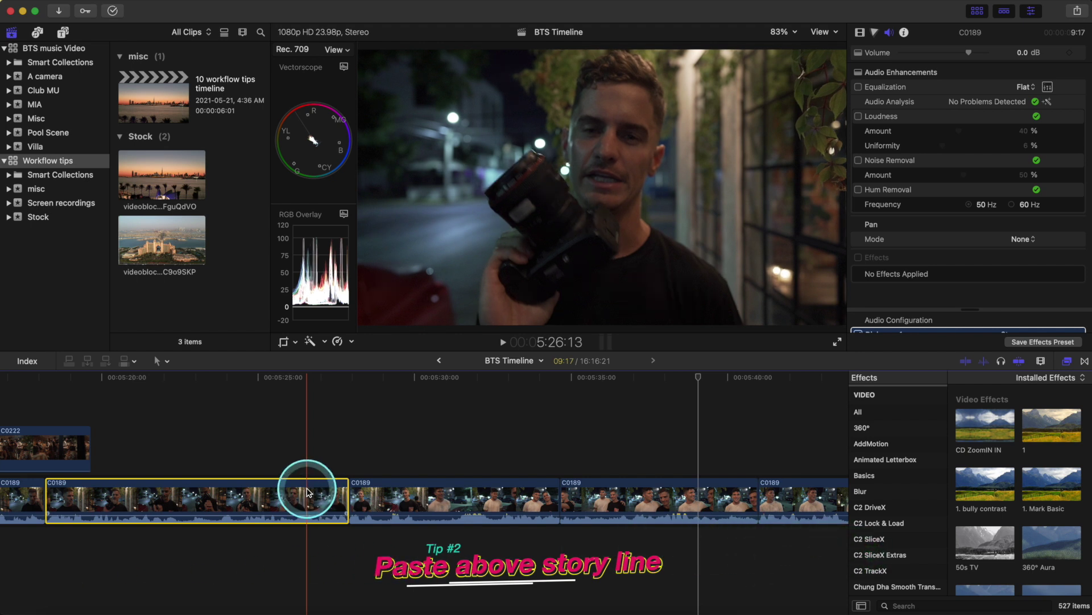
# Step: Paste the copied C0189 clip as a connected clip above the primary storyline, starting at about 5:26:13
pyautogui.press('super+v')
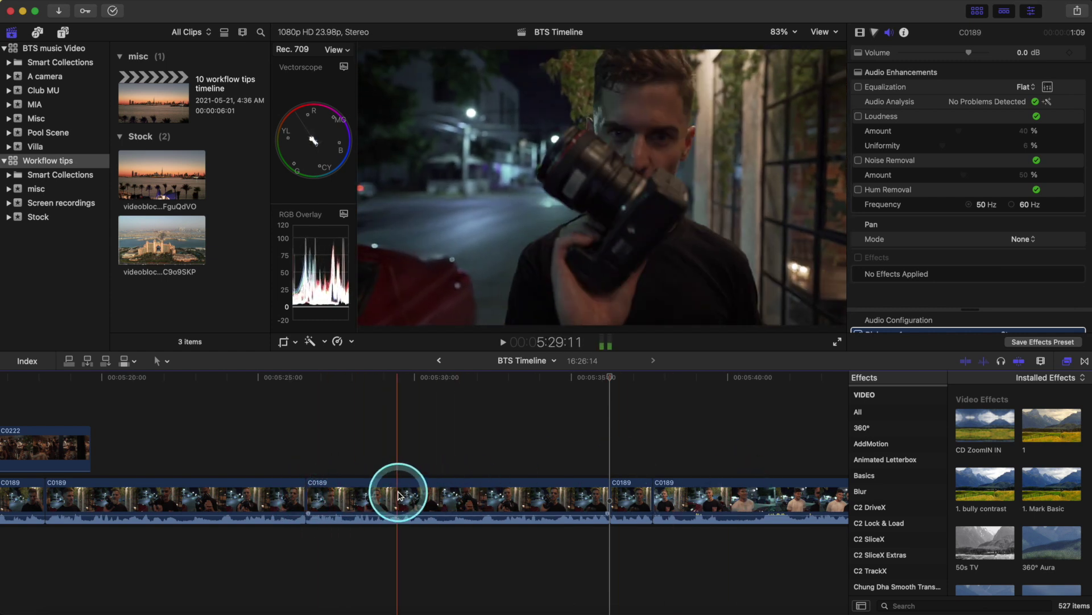
pyautogui.press('super+z')
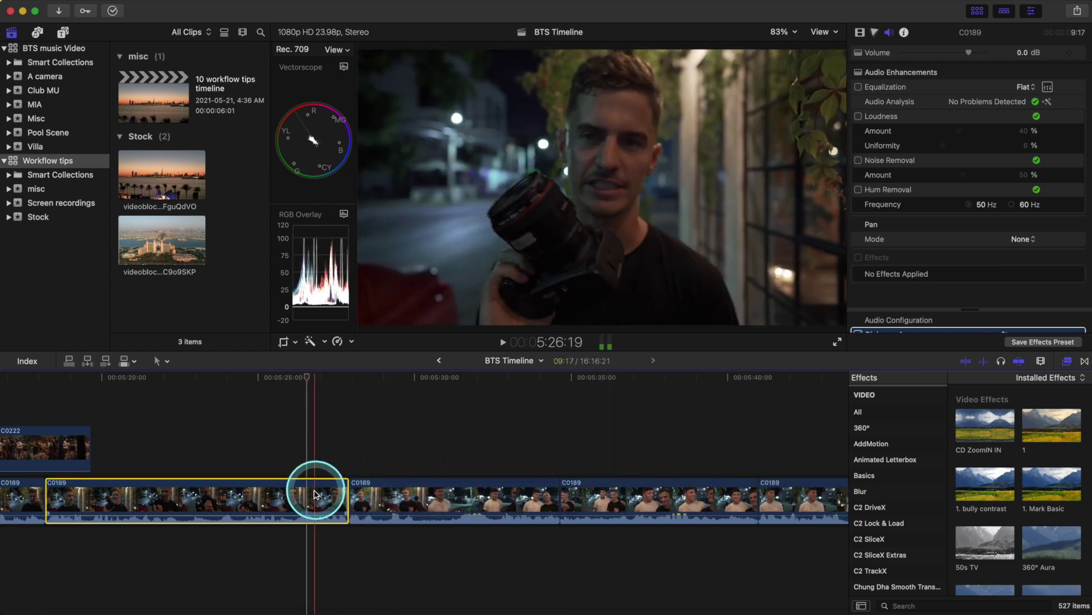
pyautogui.hotkey('alt', 'v')
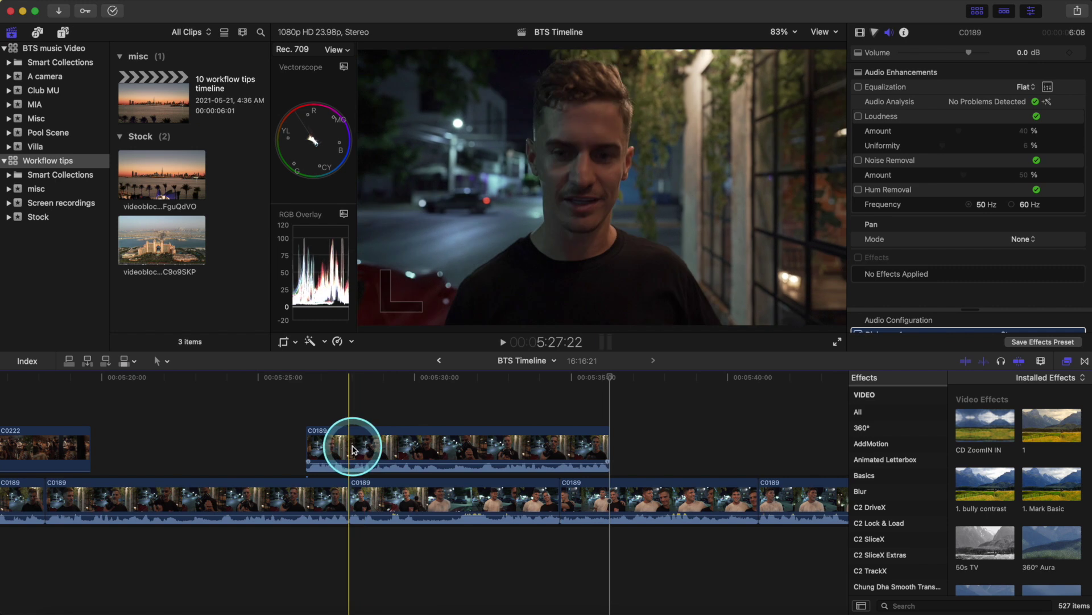
pyautogui.click(352, 450)
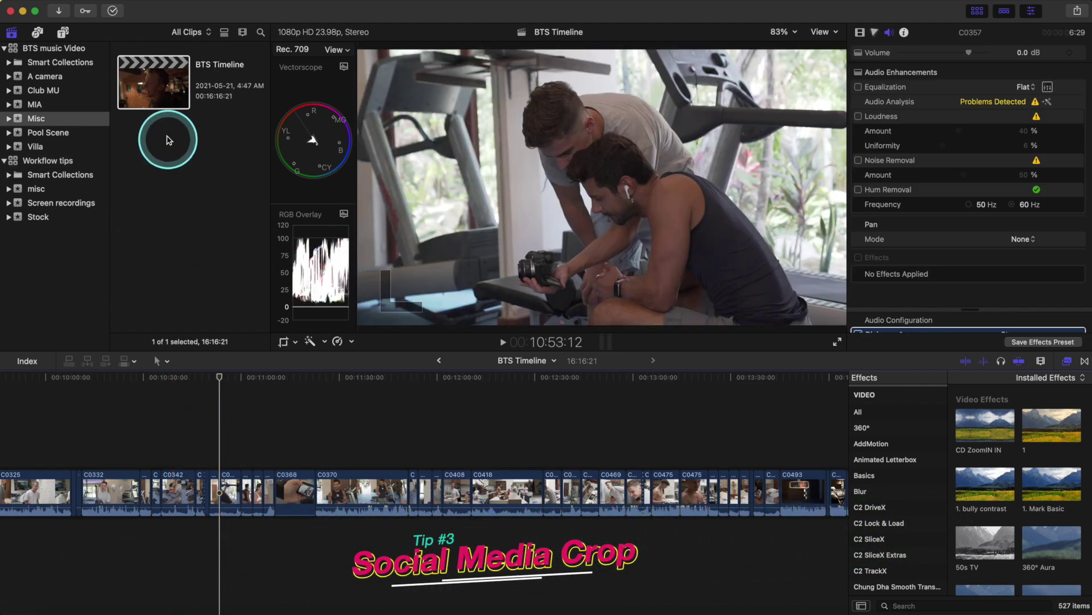
# Step: Duplicate the BTS Timeline project as "BTS Timeline Vertical" in Vertical format at 720x1280 with Smart Conform enabled
pyautogui.rightClick(162, 102)
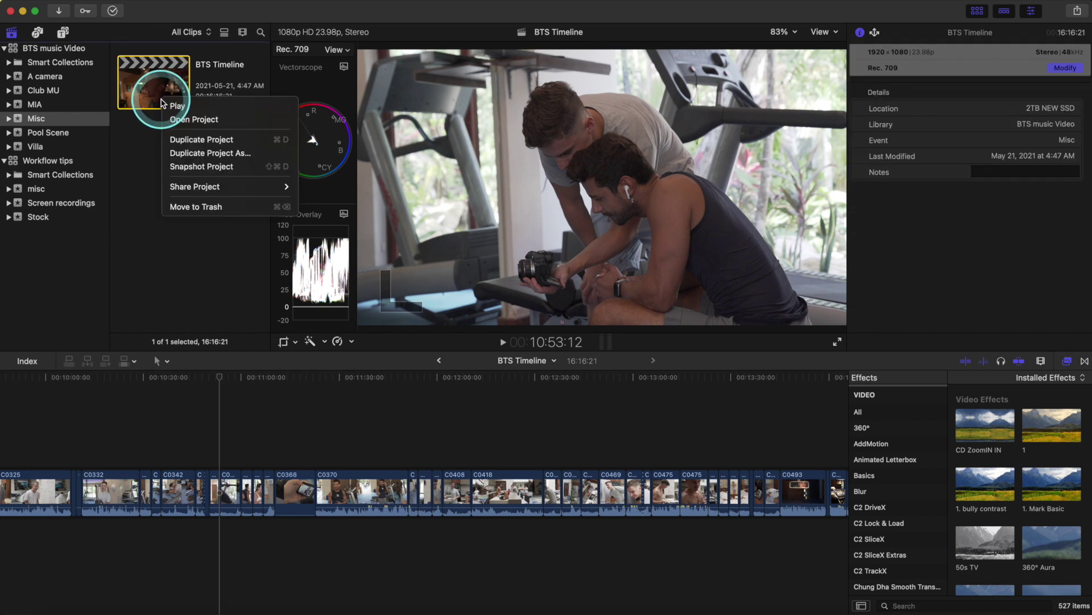
pyautogui.click(193, 154)
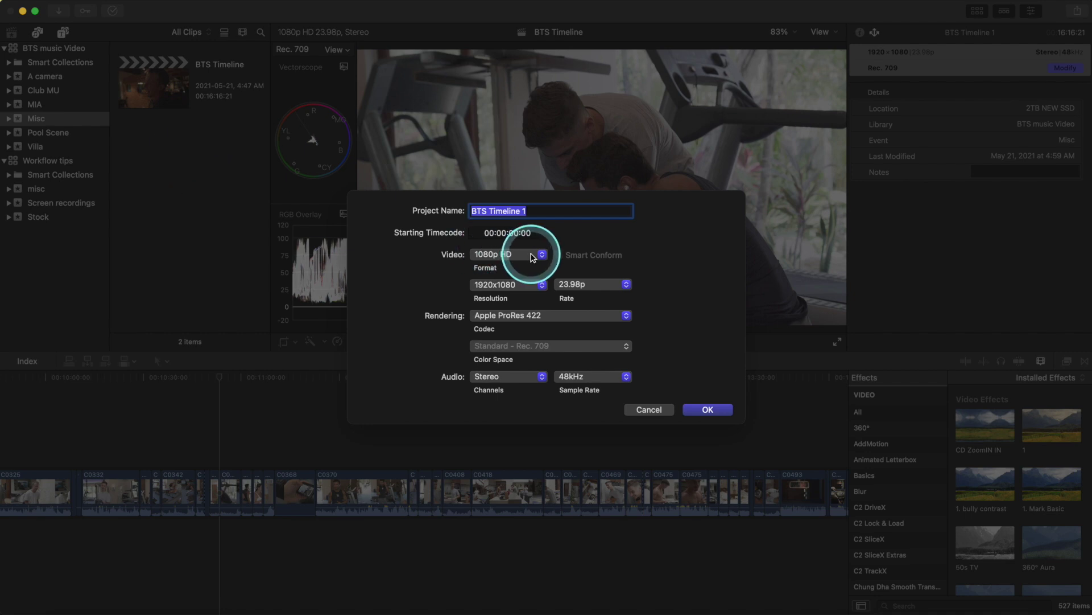
pyautogui.click(533, 257)
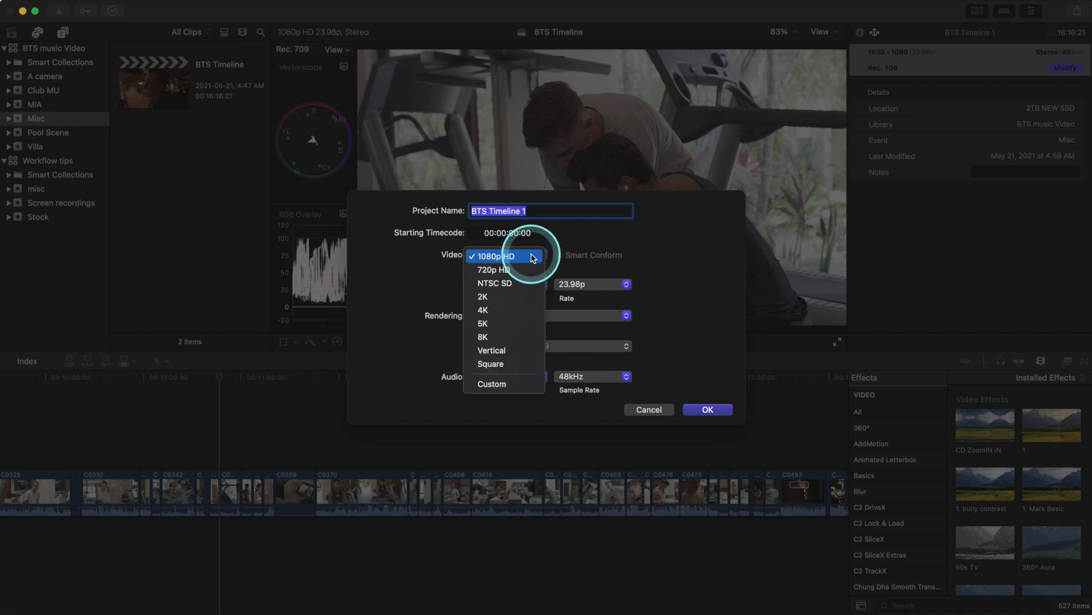
pyautogui.click(508, 350)
pyautogui.click(534, 212)
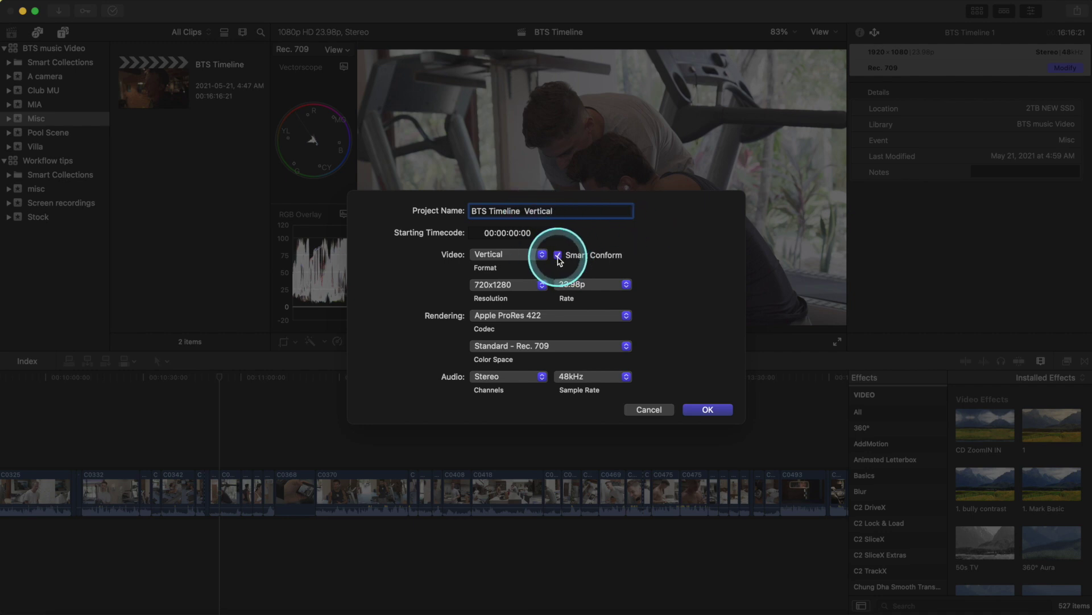
pyautogui.click(706, 410)
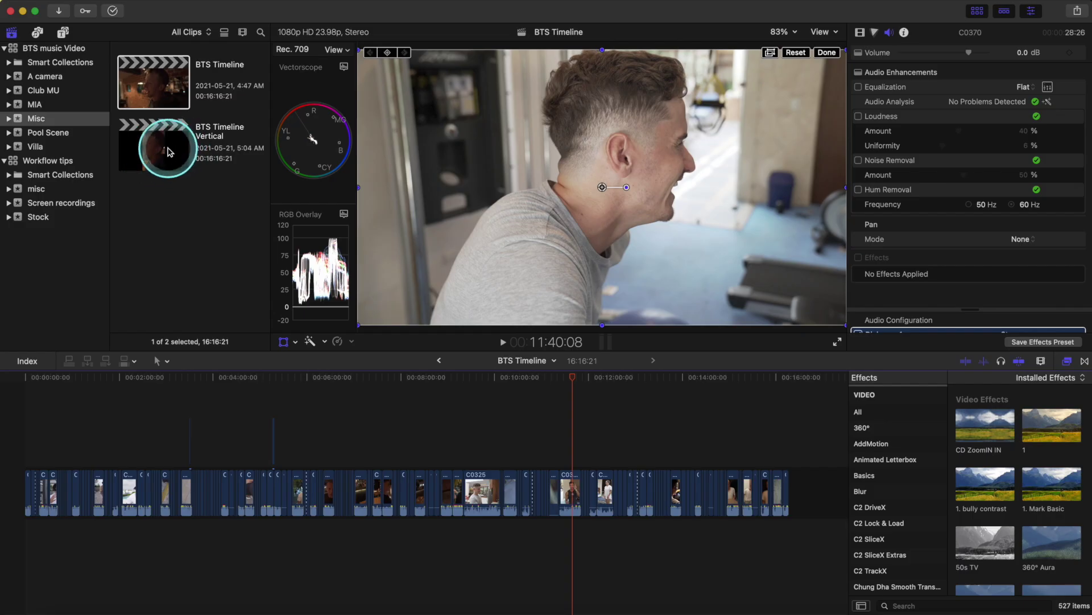
# Step: Open the BTS Timeline Vertical project and show the footage outside the vertical frame at about 10:08:02
pyautogui.doubleClick(169, 152)
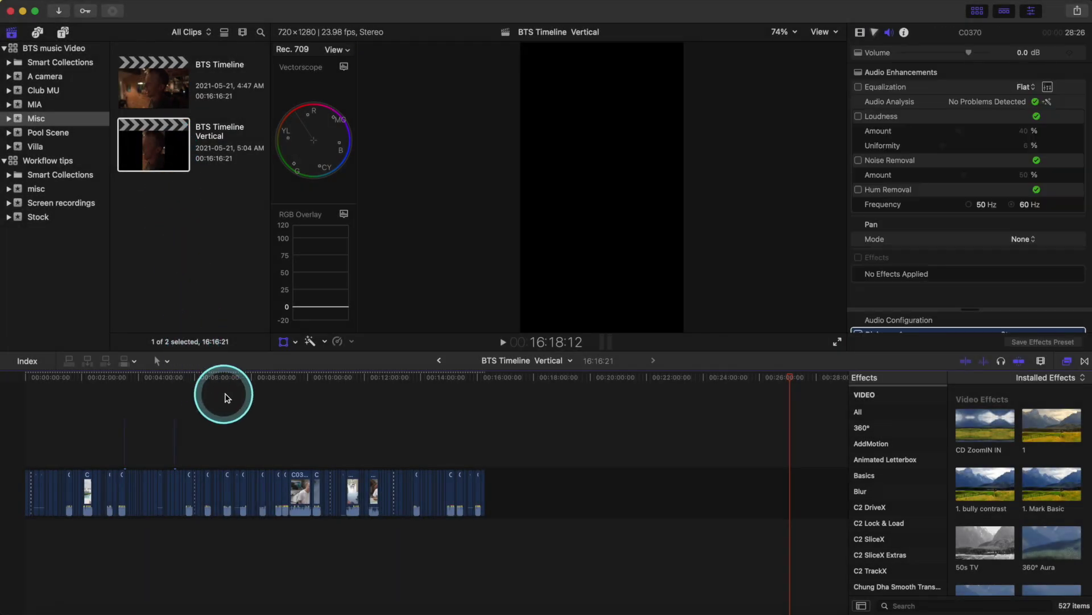
pyautogui.click(307, 440)
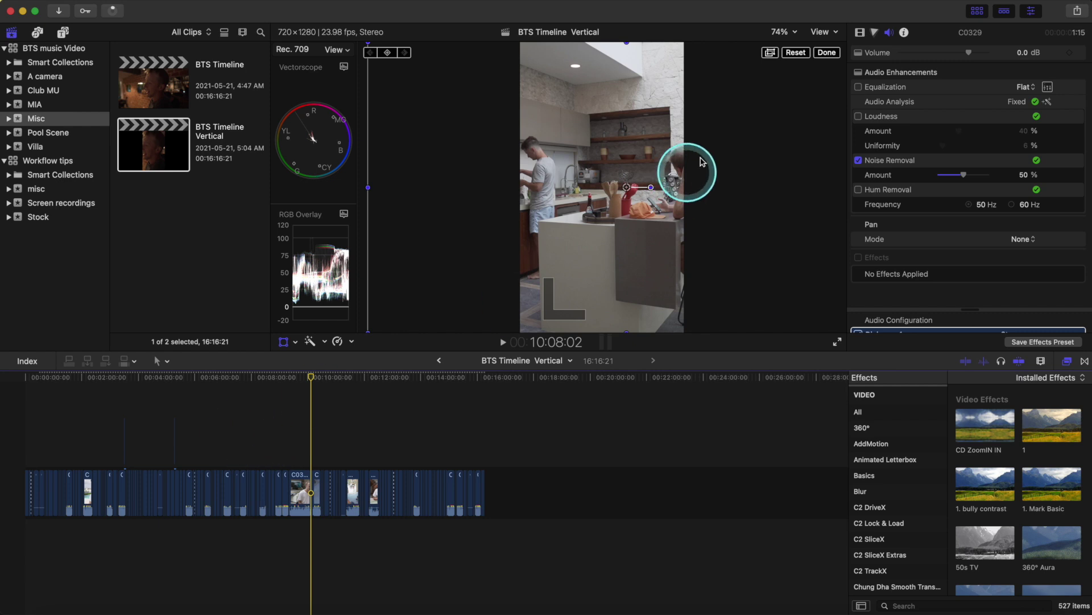
pyautogui.click(770, 52)
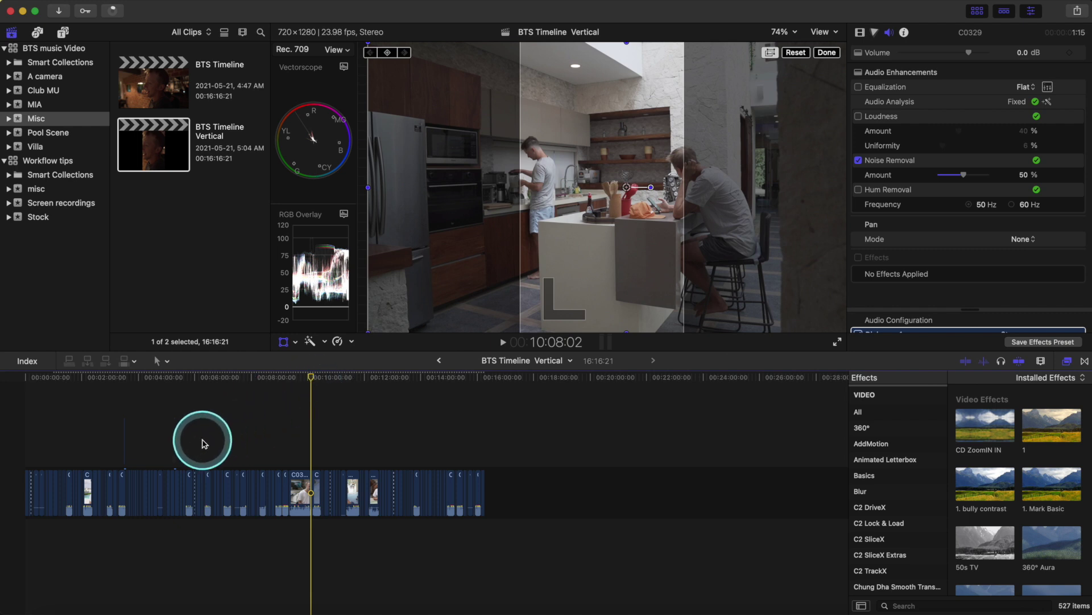
# Step: Play short stretches at several points of the vertical timeline to check how each shot is framed
pyautogui.click(163, 439)
pyautogui.press('space')
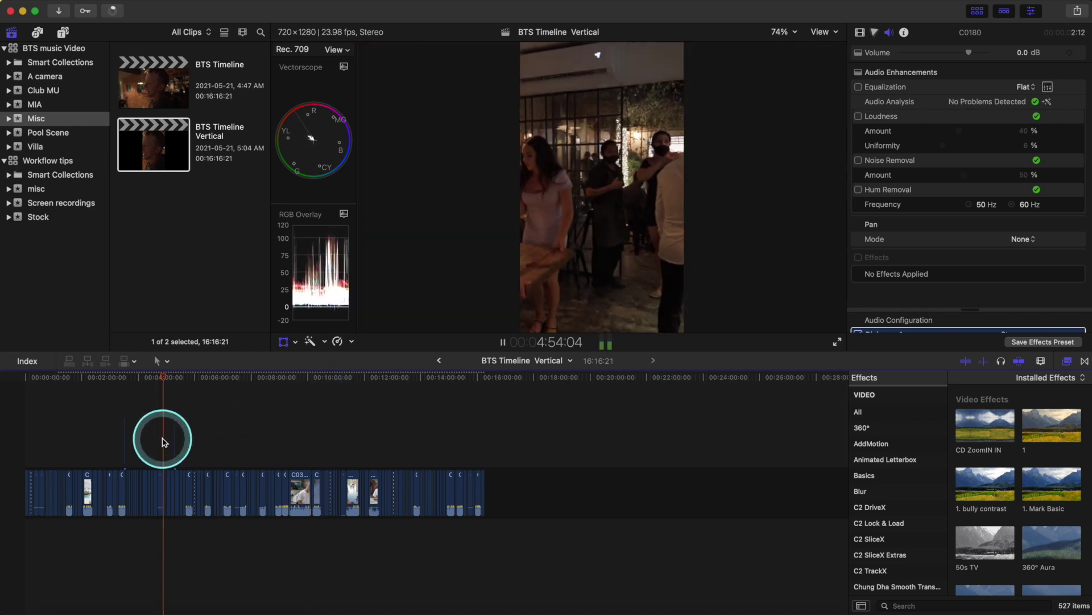
pyautogui.press('space')
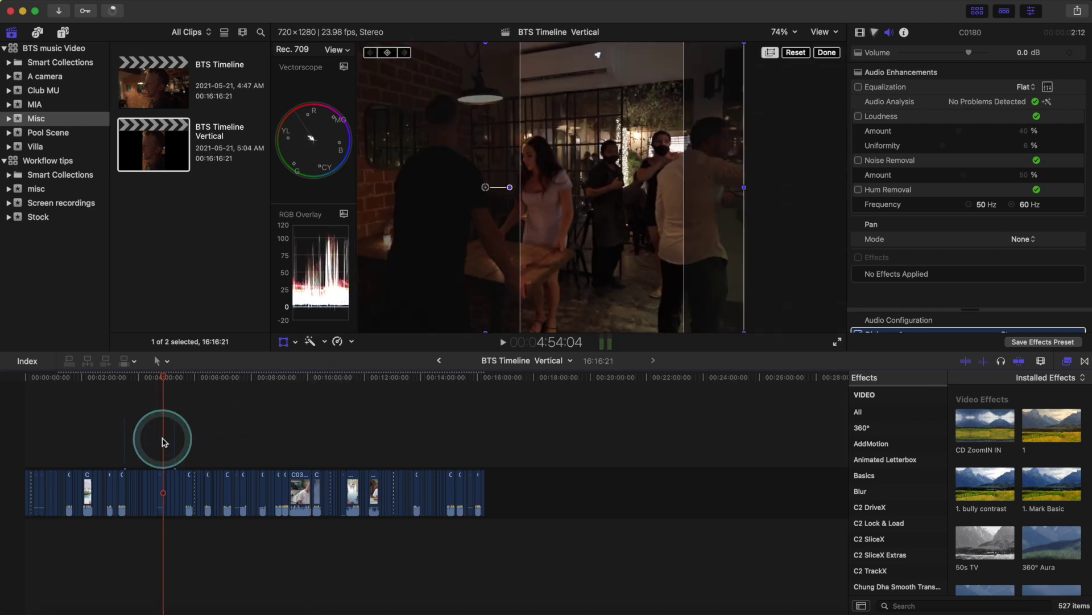
pyautogui.click(79, 438)
pyautogui.click(38, 445)
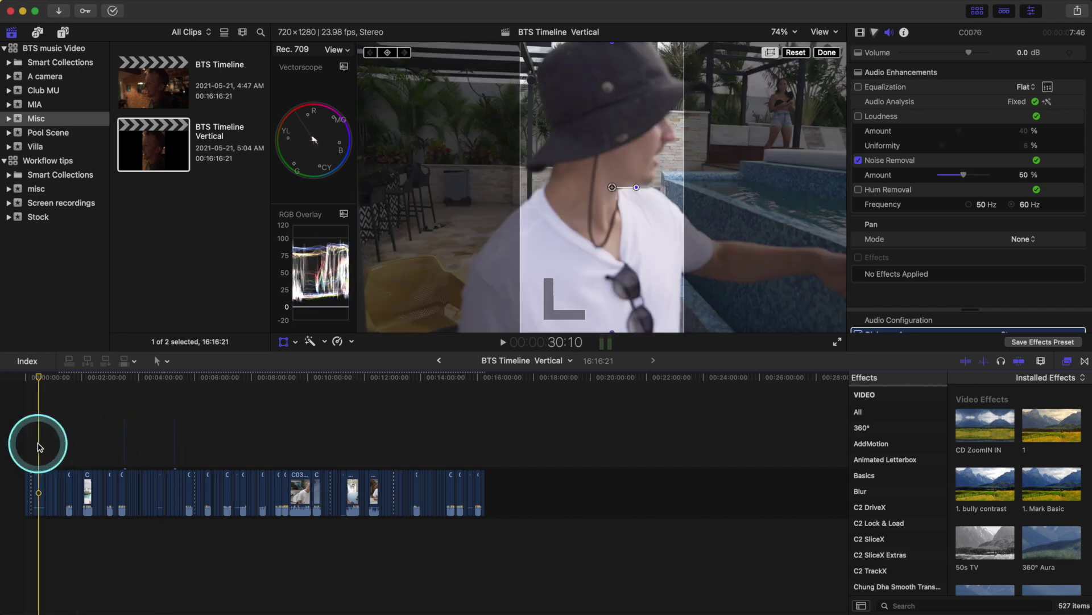
pyautogui.press('space')
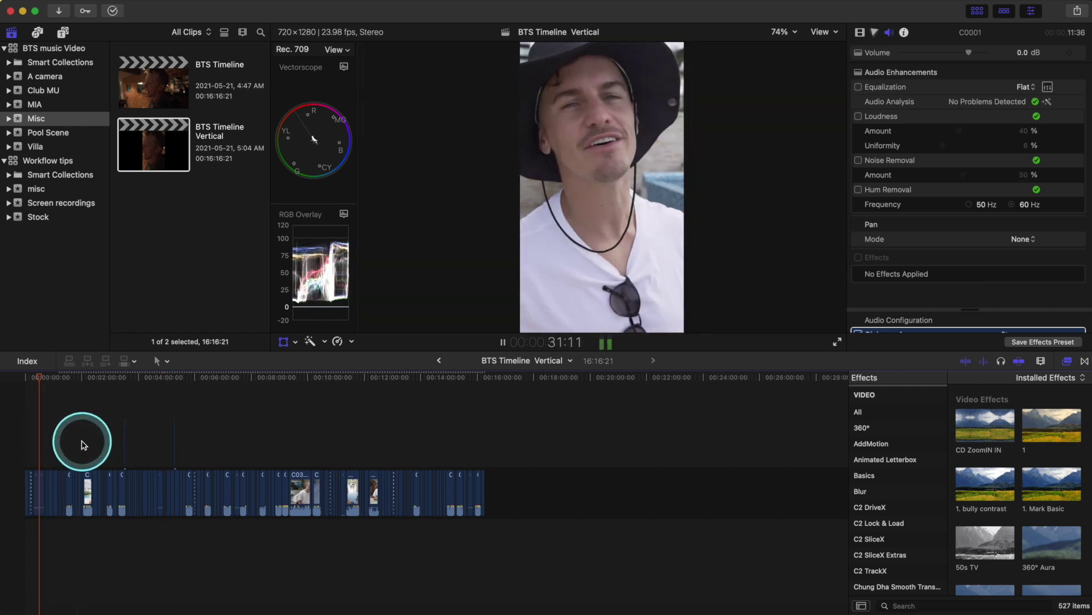
pyautogui.press('space')
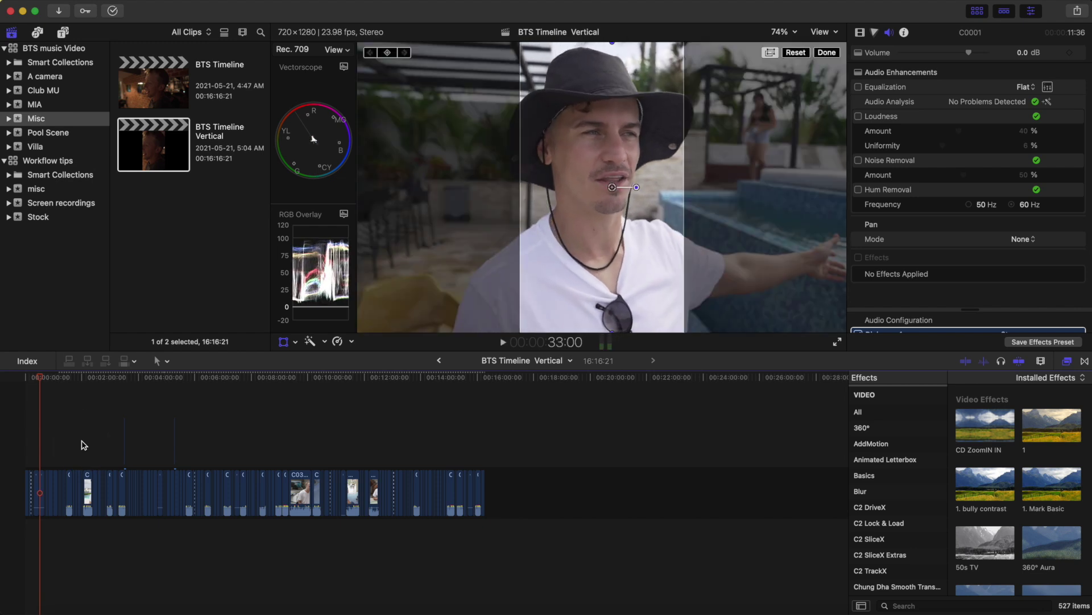
pyautogui.click(196, 441)
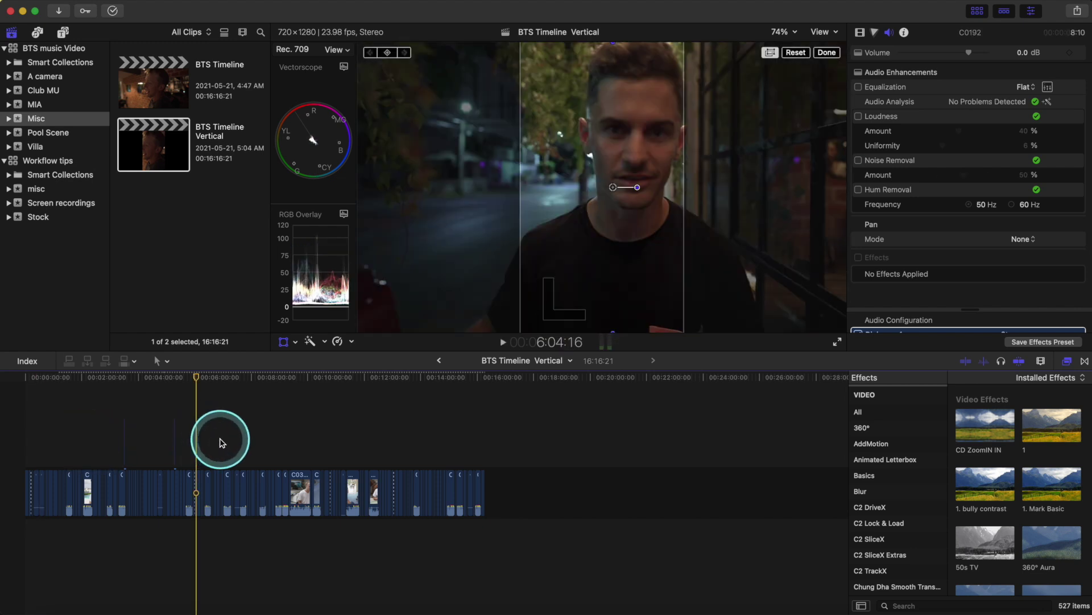
pyautogui.press('space')
pyautogui.press('space')
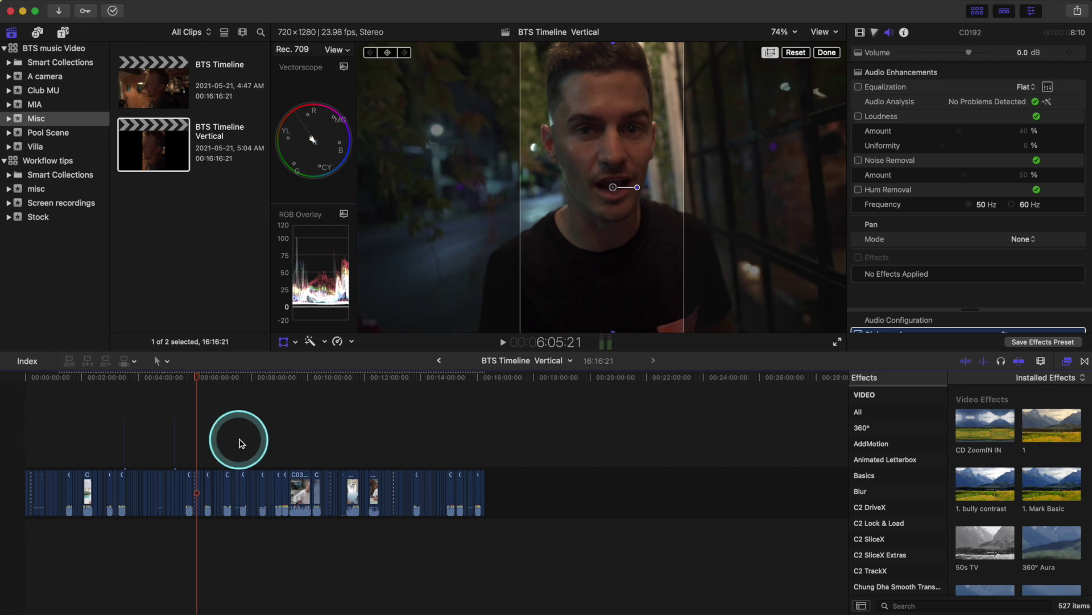
pyautogui.click(240, 441)
pyautogui.click(259, 442)
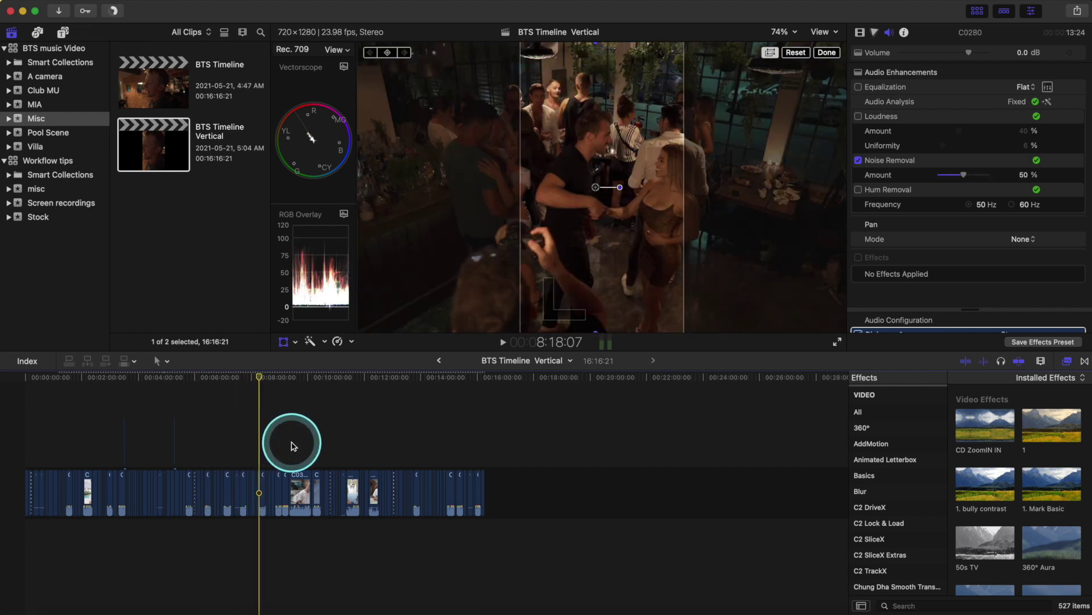
pyautogui.press('space')
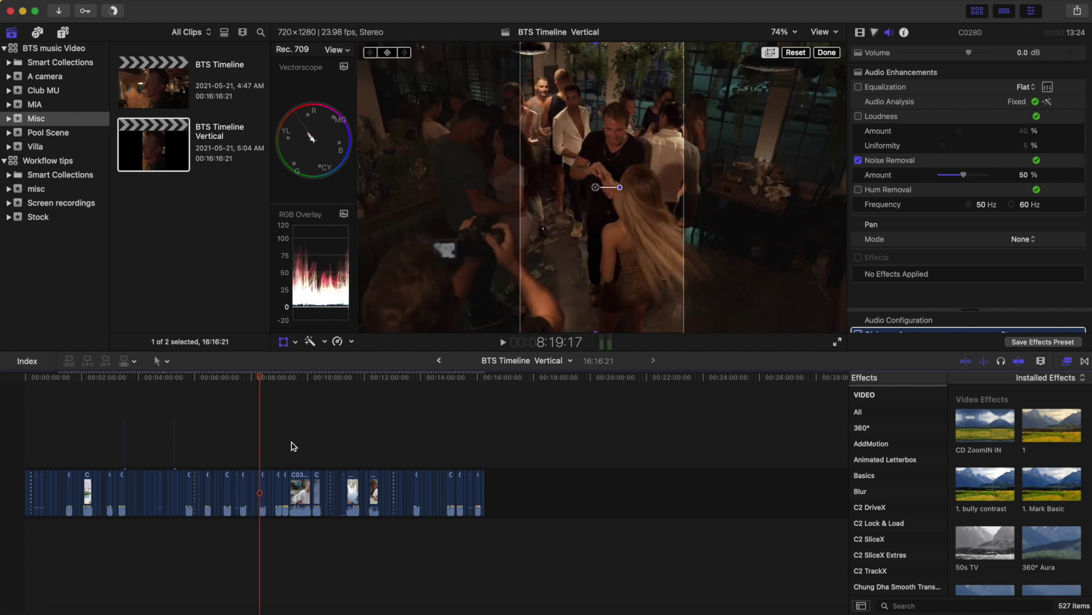
# Step: Set the viewer zoom to 50% and play clip C0495 from about 14:10:11 to check its framing
pyautogui.click(784, 32)
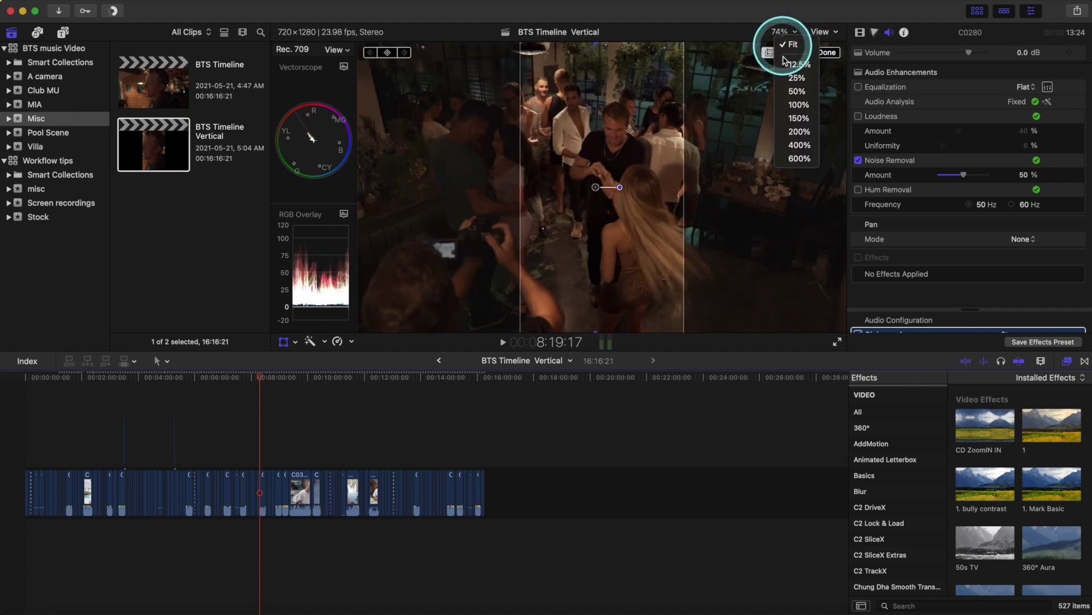
pyautogui.click(793, 93)
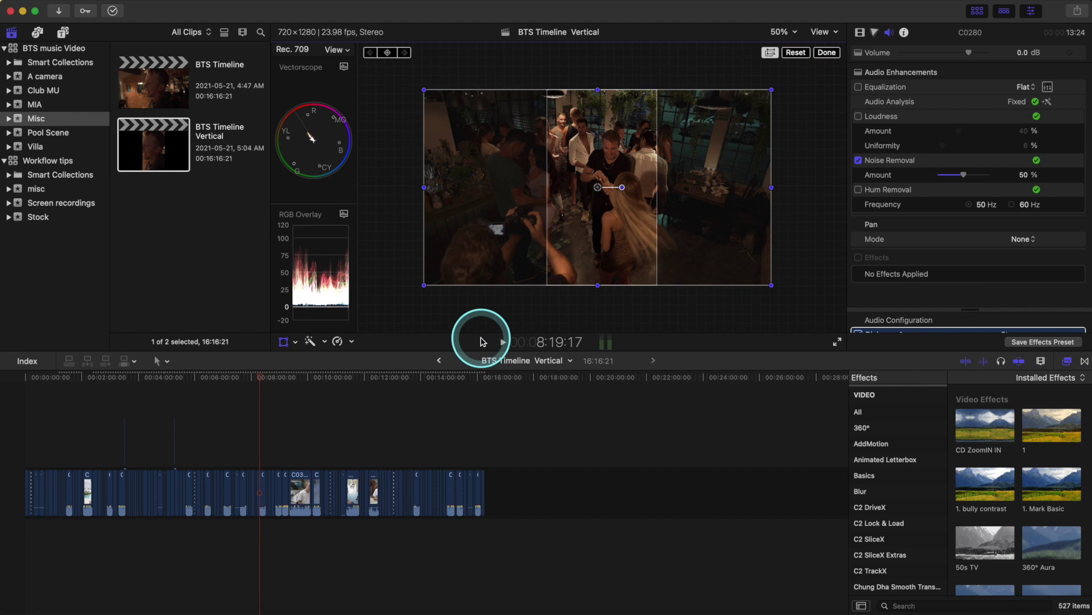
pyautogui.click(342, 422)
pyautogui.click(364, 427)
pyautogui.click(426, 436)
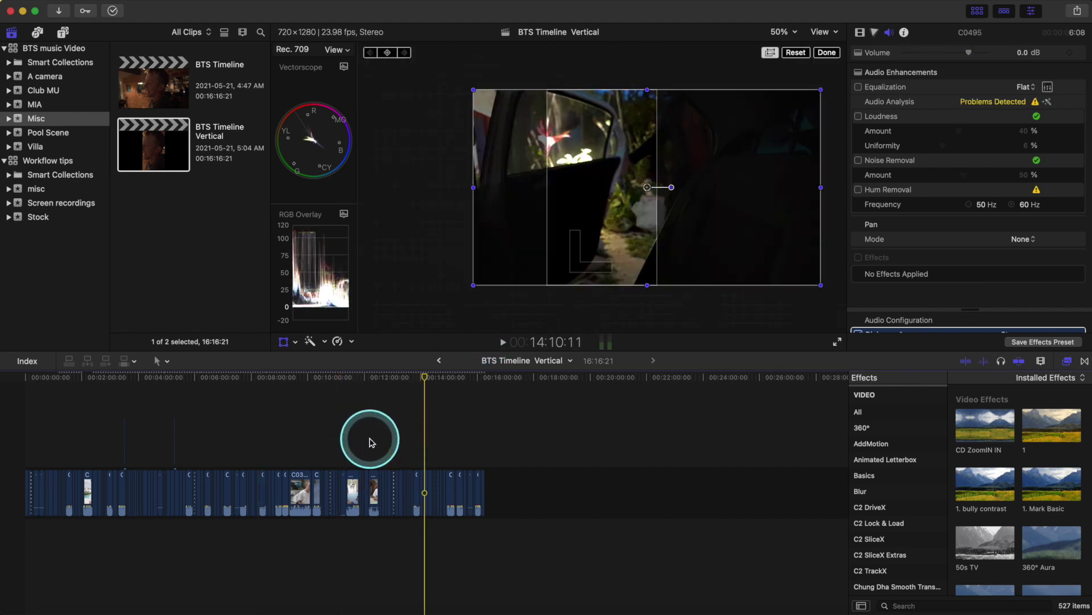
pyautogui.press('space')
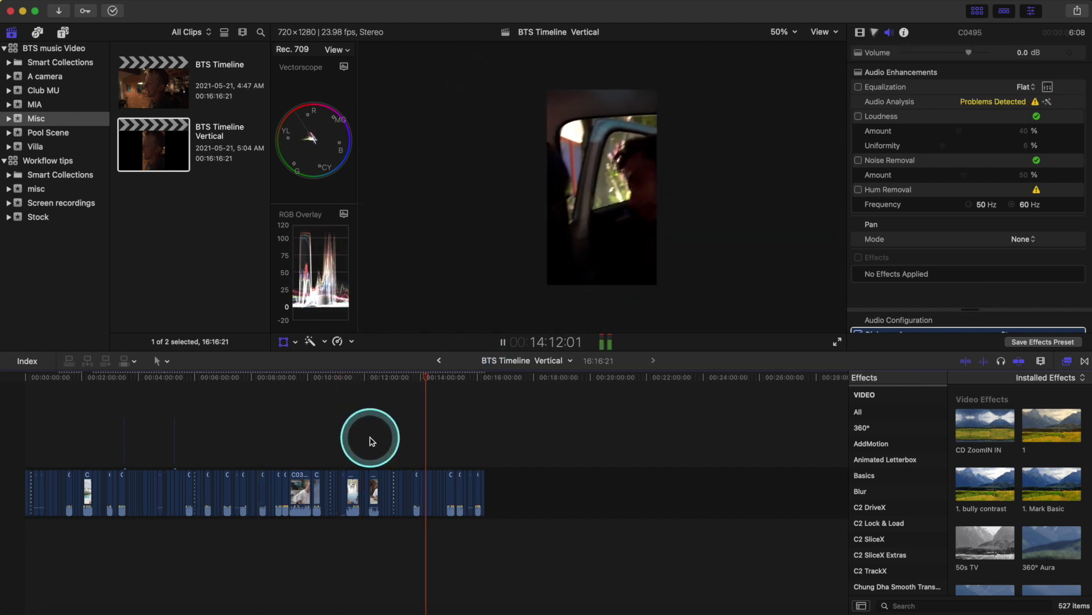
pyautogui.press('space')
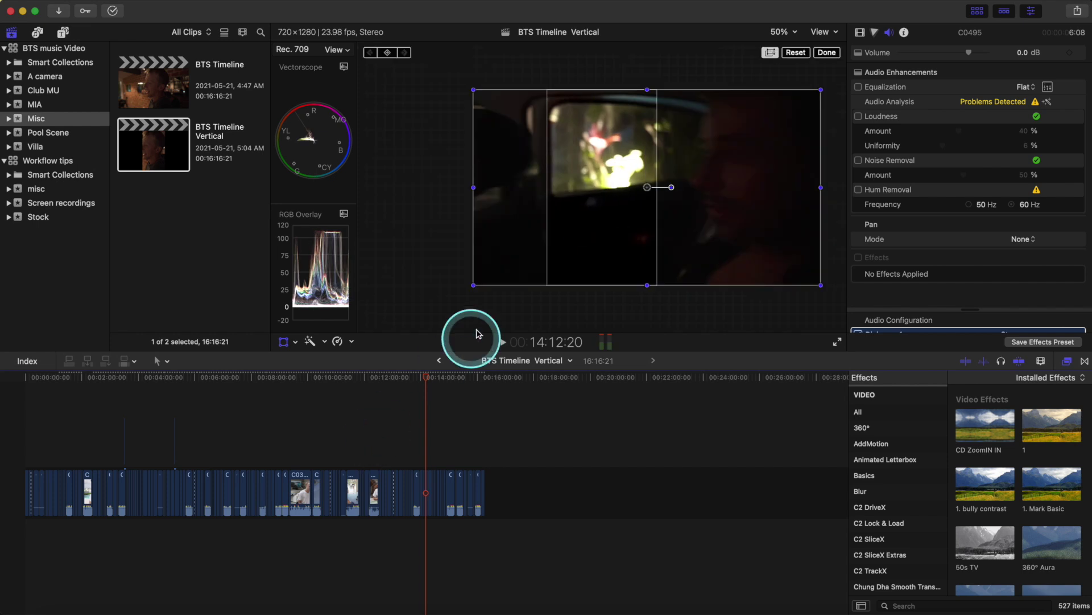
pyautogui.click(477, 330)
pyautogui.press('space')
pyautogui.hotkey('shift', 't')
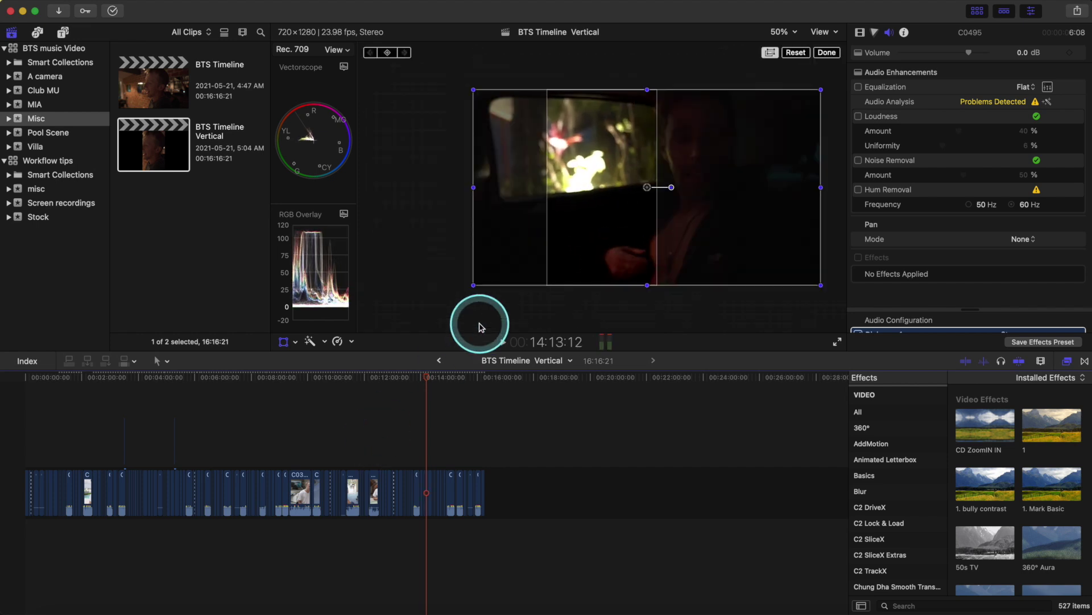
# Step: Select clip C0495 and add a transform keyframe at its start, 14:10:11
pyautogui.press('super+equal')
pyautogui.press('super+equal')
pyautogui.press('super+equal')
pyautogui.press('super+equal')
pyautogui.click(442, 493)
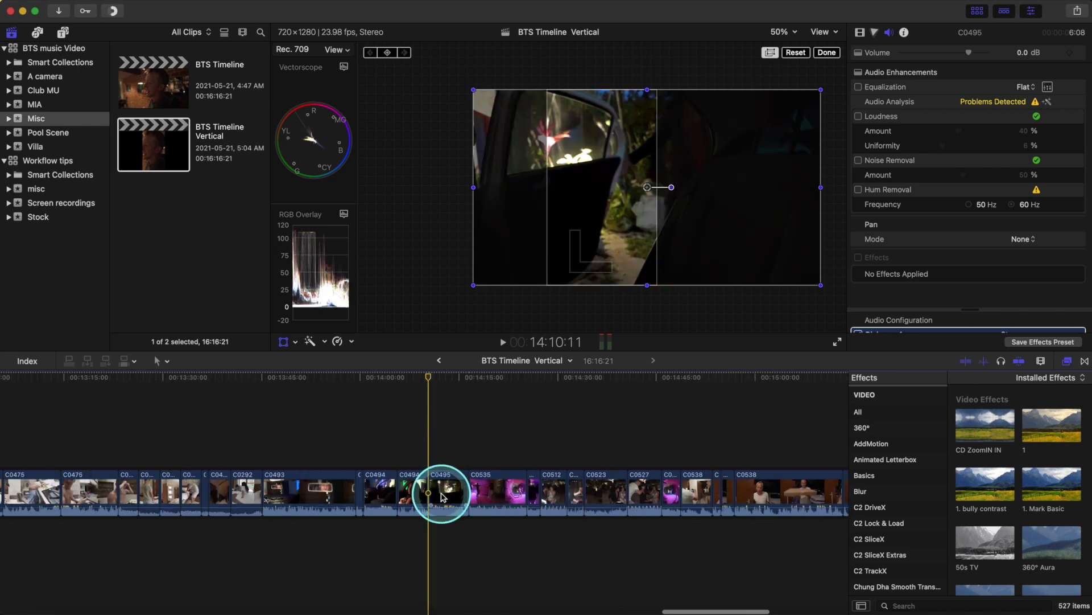
pyautogui.click(441, 493)
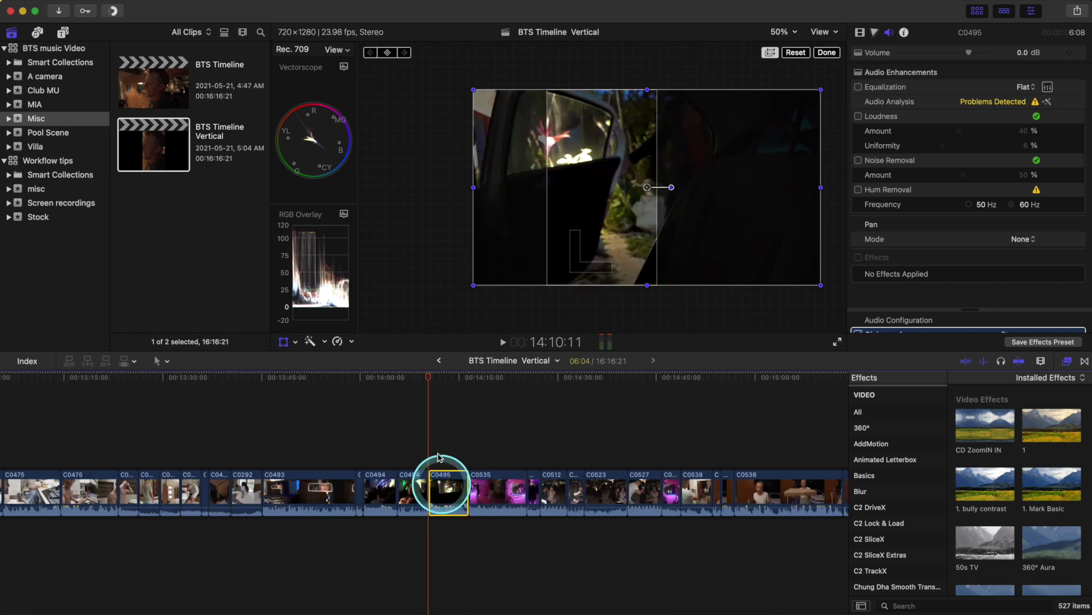
pyautogui.click(387, 53)
# Step: Play on to 14:11:10 and reposition clip C0495 horizontally to about X 29 px, keeping Y at 0 px
pyautogui.click(632, 307)
pyautogui.press('space')
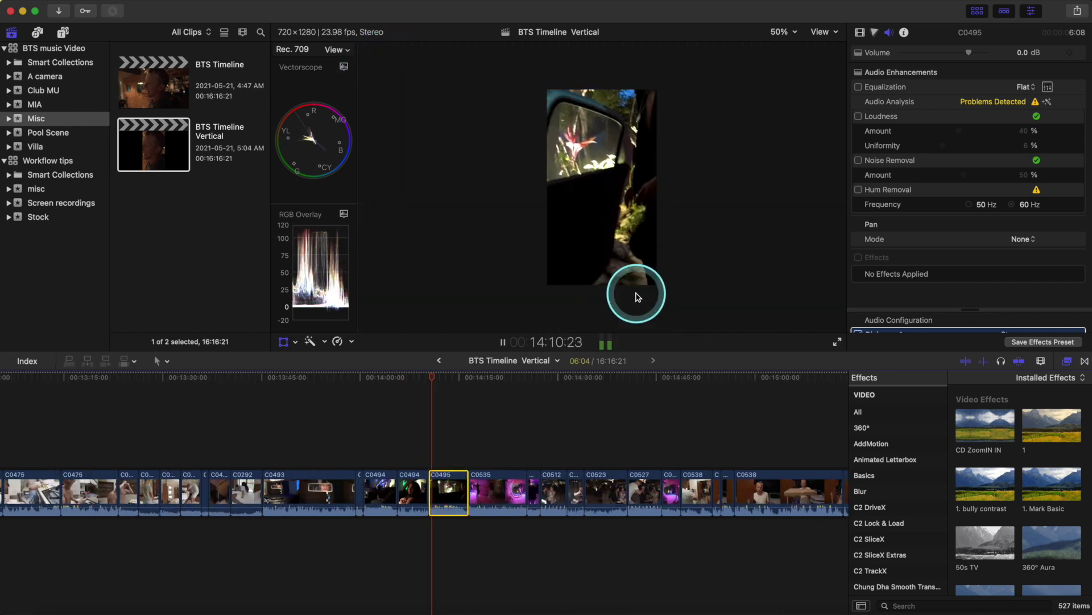
pyautogui.click(636, 266)
pyautogui.moveTo(649, 192); pyautogui.dragTo(608, 189)
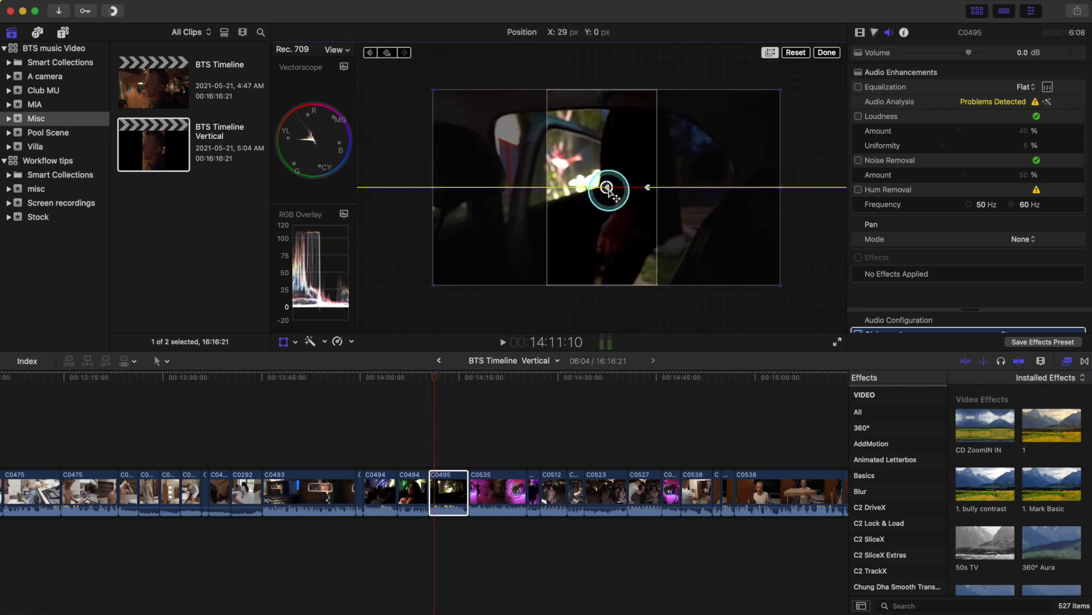
# Step: Play on to 14:15:16, shift clip C0495 left so the man's face sits inside the vertical frame, and finish the transform
pyautogui.press('space')
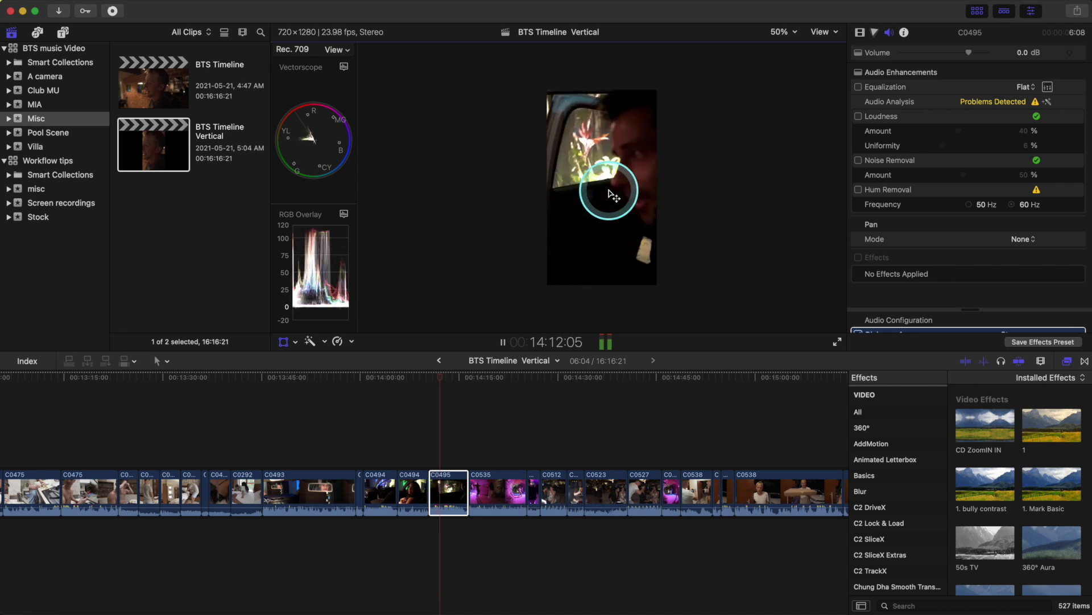
pyautogui.press('space')
pyautogui.moveTo(612, 189); pyautogui.dragTo(549, 188)
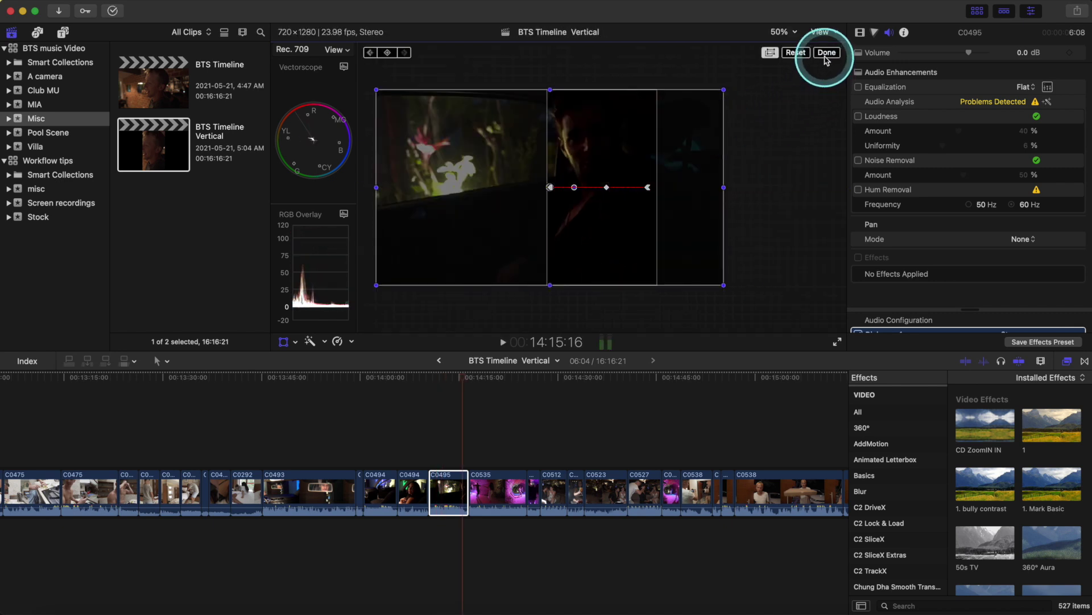
pyautogui.click(826, 52)
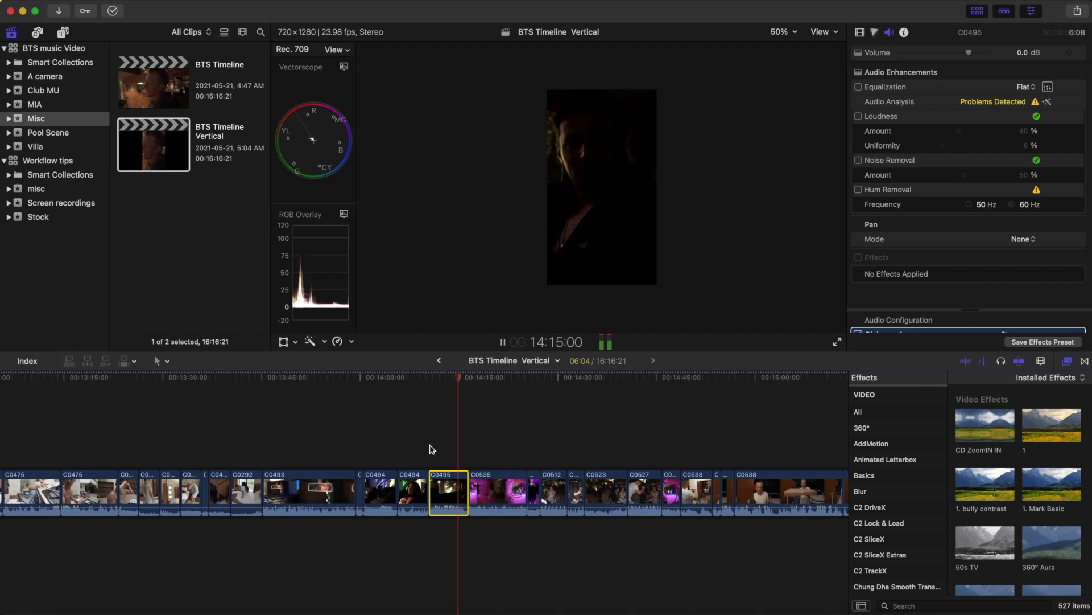
# Step: Play clip C0539 in short stretches from about 15:18 into the following shot to check its vertical framing
pyautogui.click(729, 452)
pyautogui.press('space')
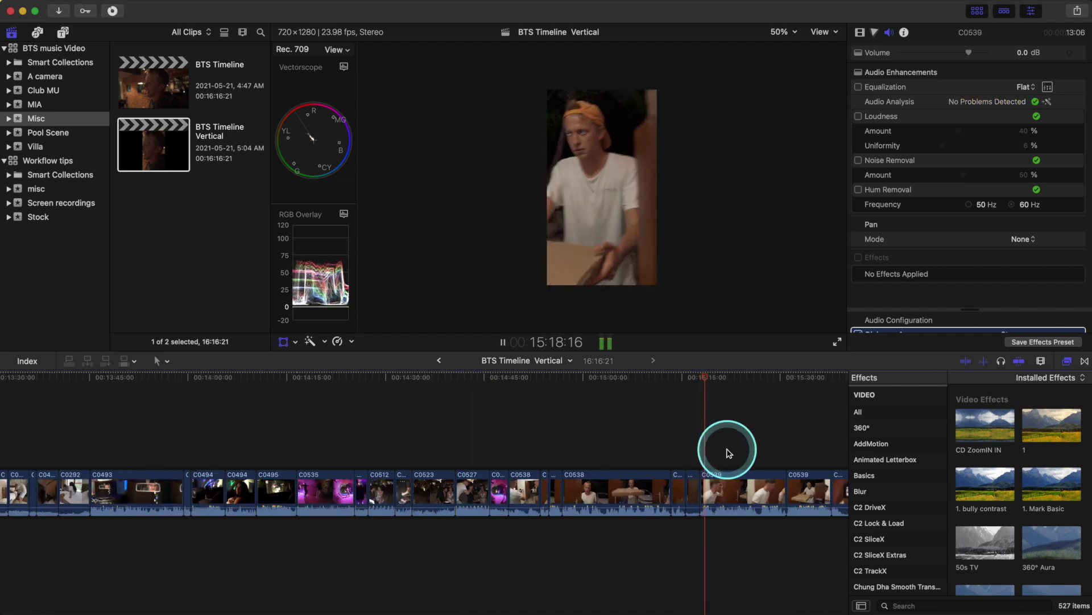
pyautogui.press('space')
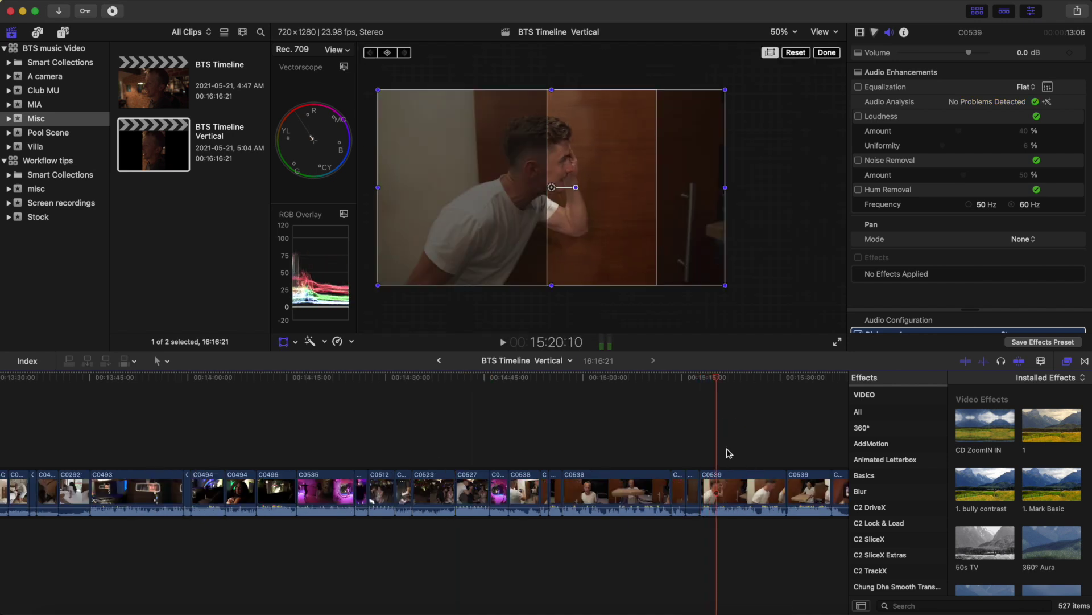
pyautogui.press('space')
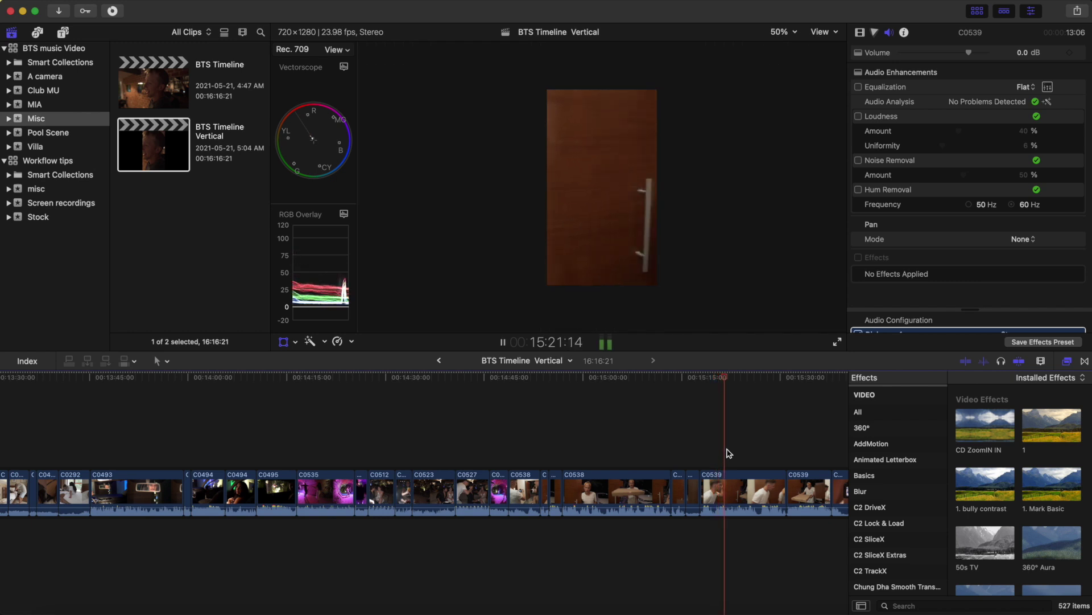
pyautogui.press('space')
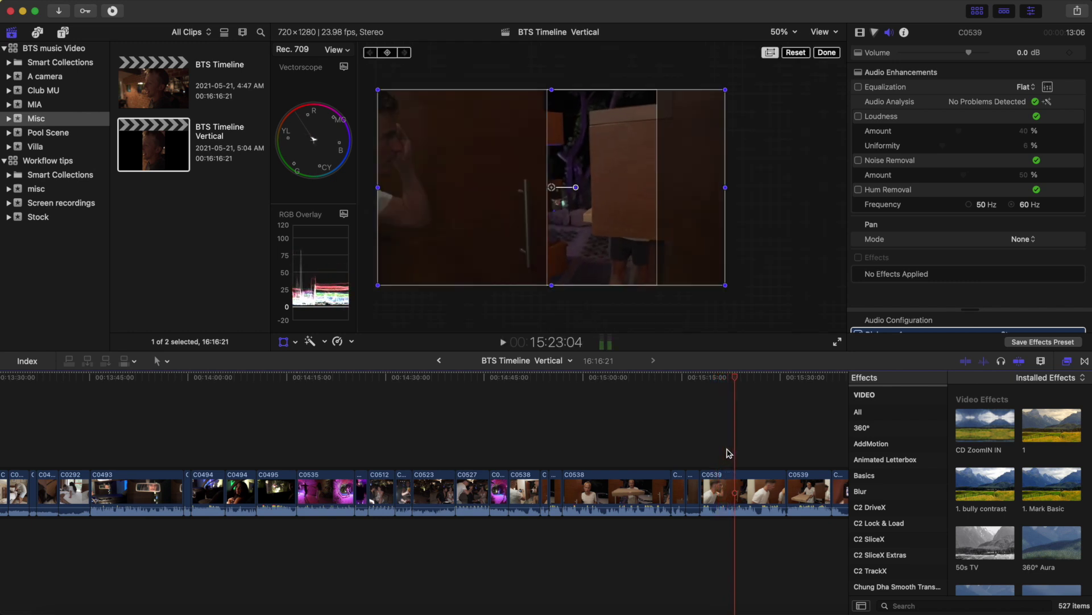
pyautogui.press('space')
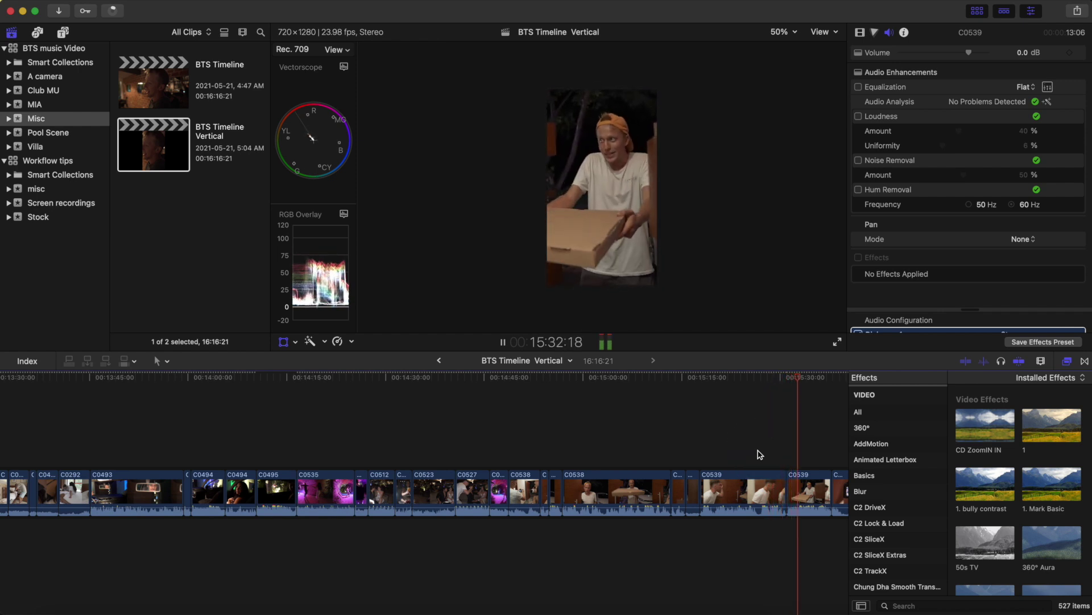
pyautogui.press('space')
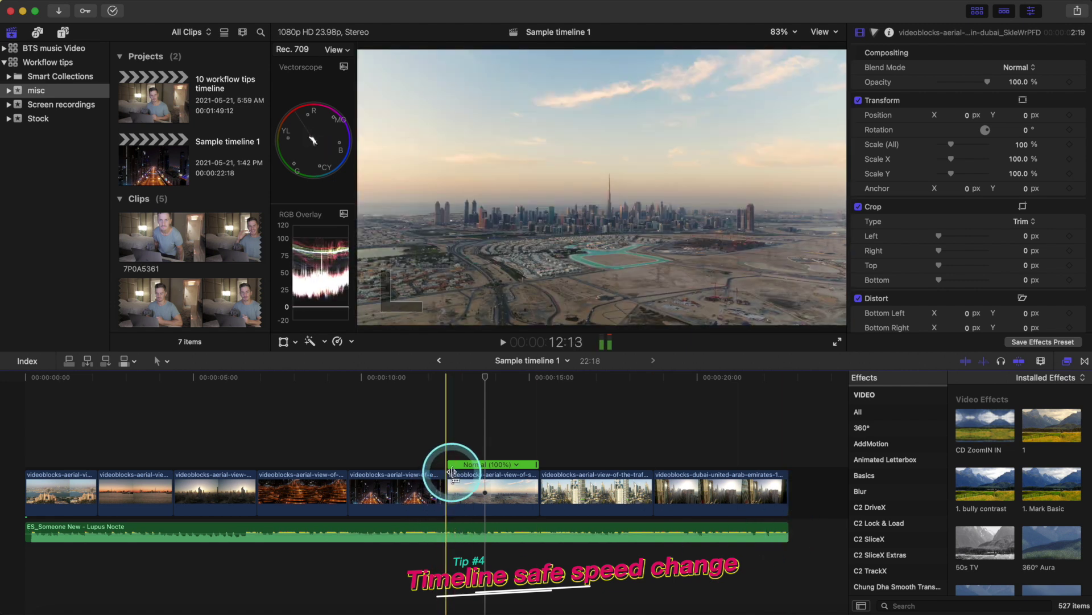
# Step: Try the 8x fast speed preset on the aerial skyscrapers clip in Sample timeline 1, and undo it
pyautogui.press('space')
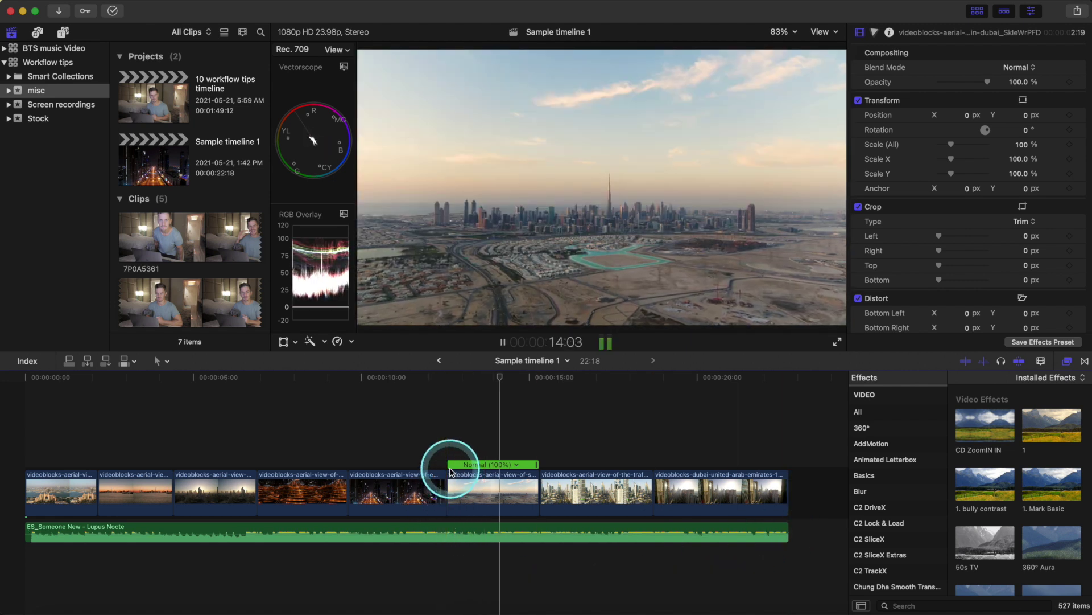
pyautogui.press('space')
pyautogui.click(501, 477)
pyautogui.click(516, 465)
pyautogui.moveTo(569, 490)
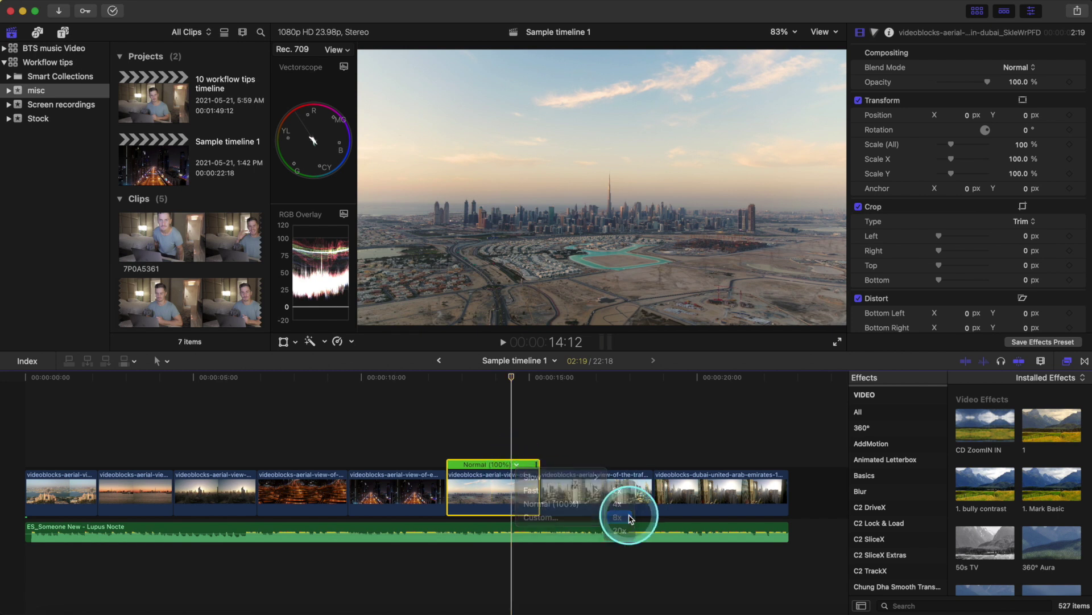
pyautogui.click(630, 517)
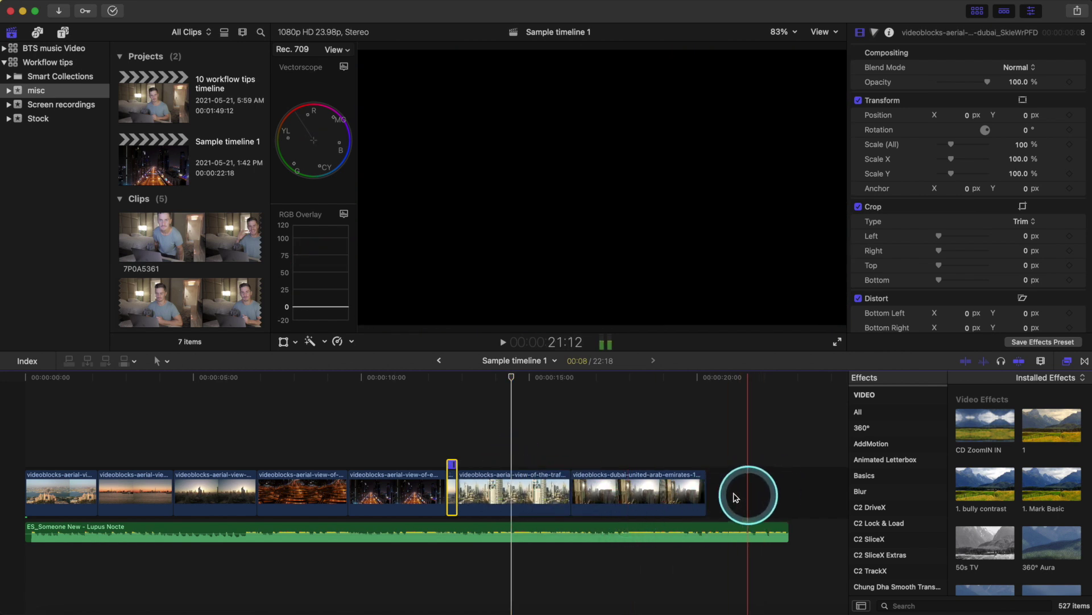
pyautogui.press('cmd+z')
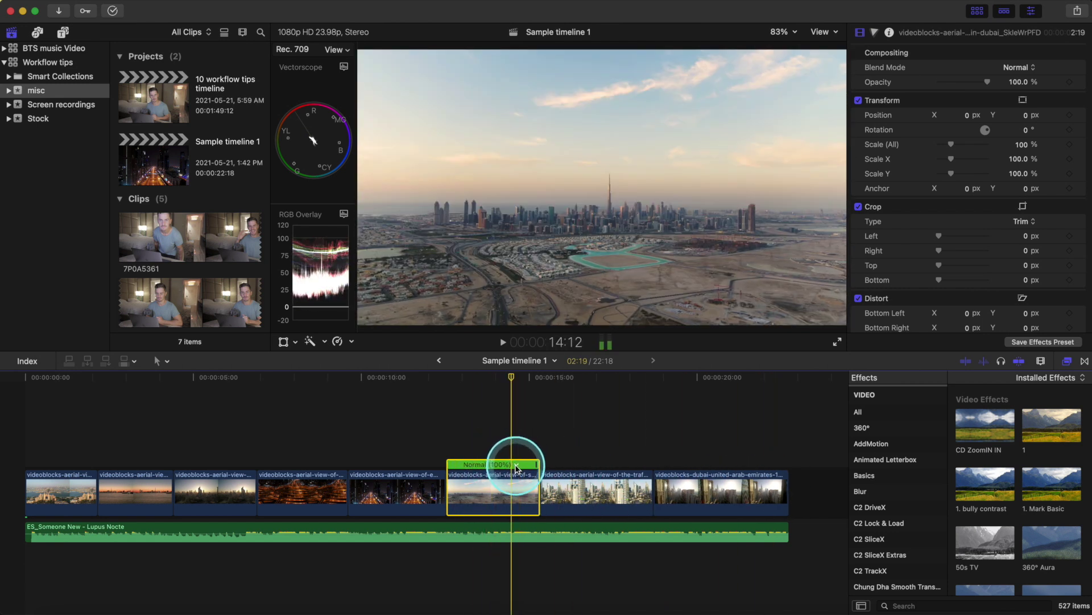
# Step: Give the skyscrapers clip a custom speed rate of 800% with ripple turned off
pyautogui.click(517, 468)
pyautogui.click(537, 517)
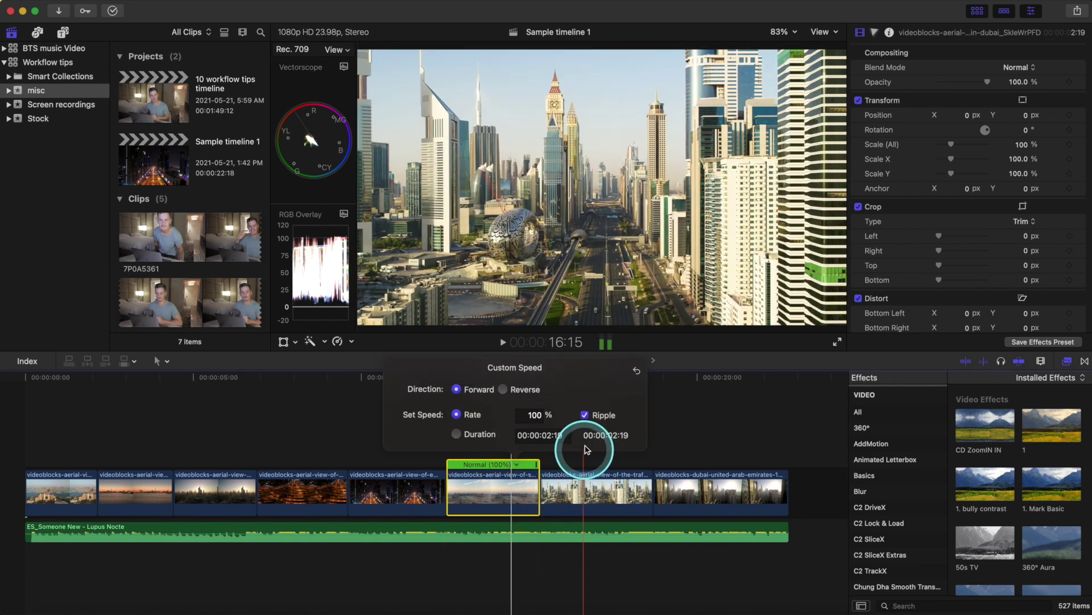
pyautogui.click(537, 416)
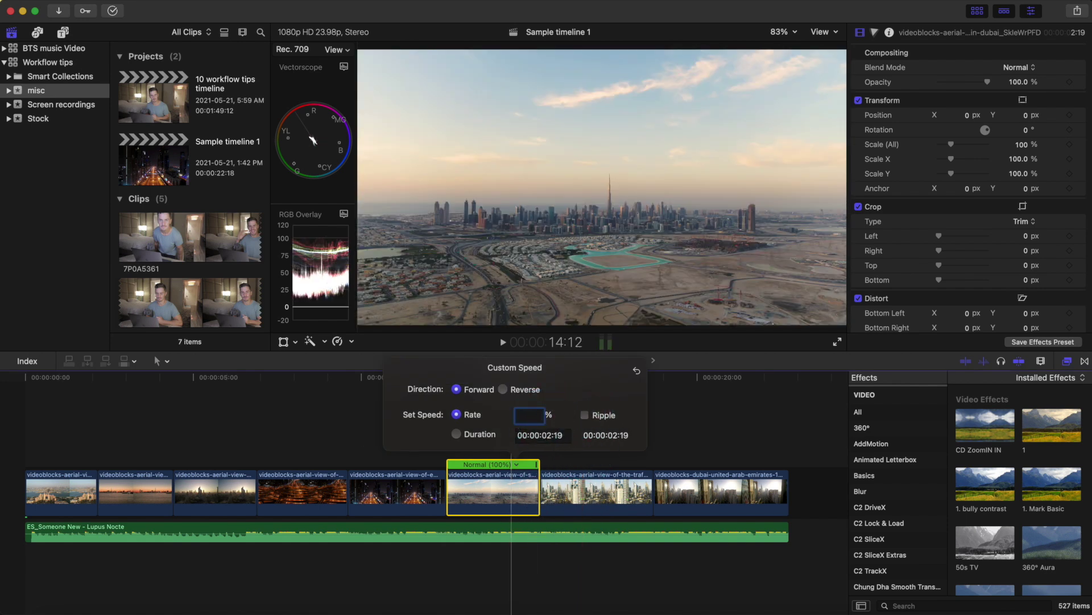
pyautogui.write('800')
pyautogui.press('Return')
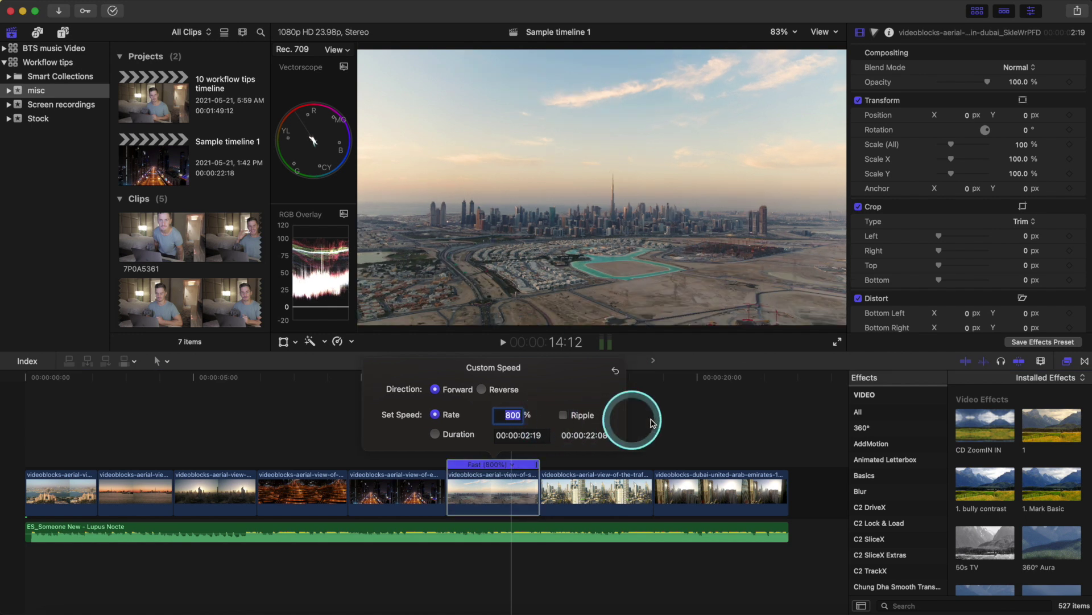
pyautogui.click(675, 422)
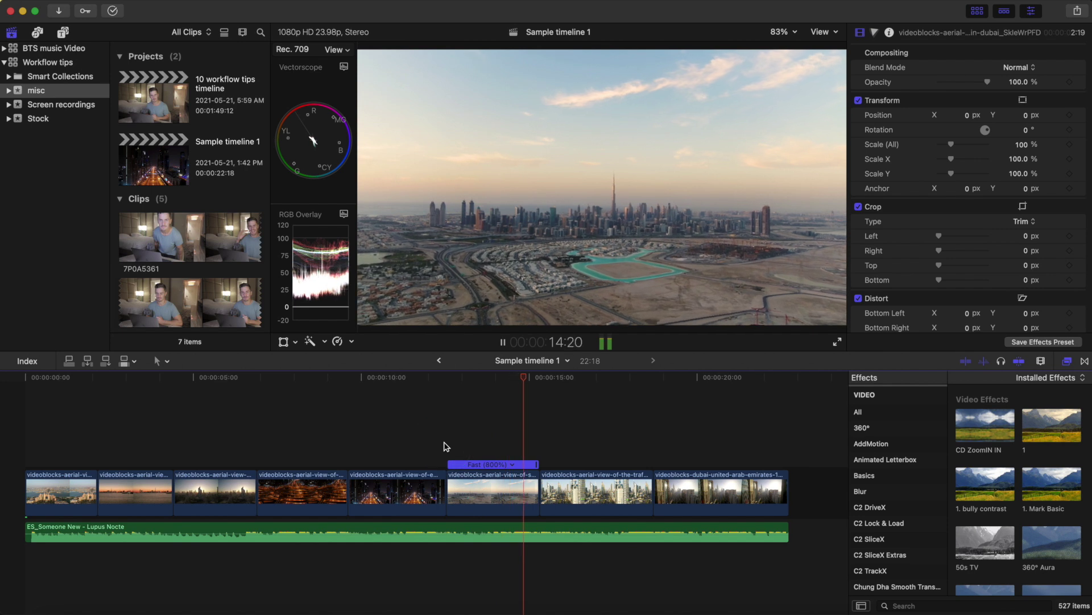
# Step: Split the sped-up skyscrapers clip and delete its first part
pyautogui.click(496, 448)
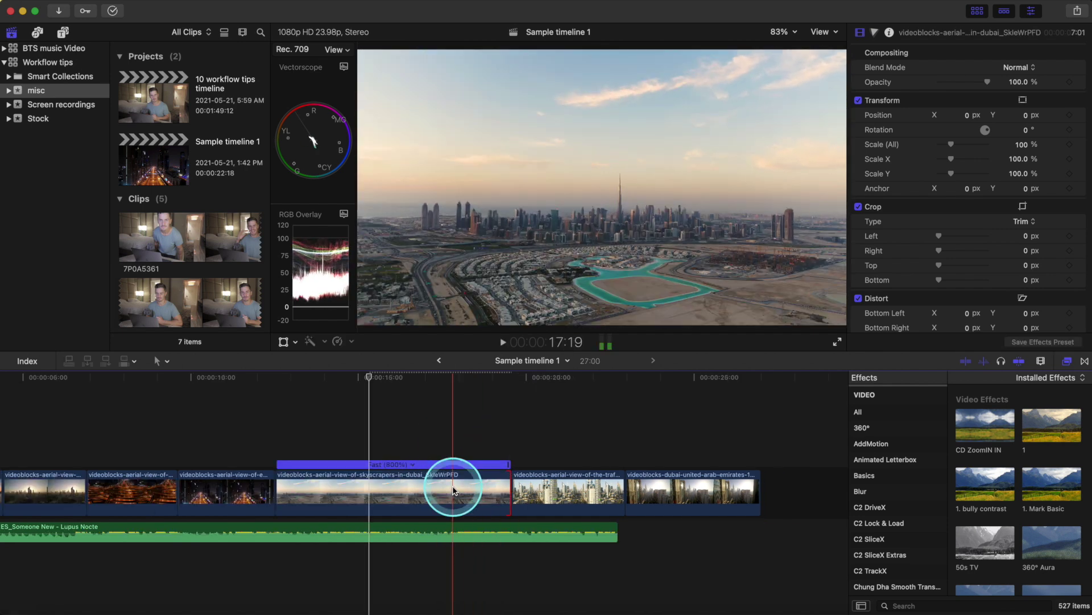
pyautogui.press('super+b')
pyautogui.click(423, 488)
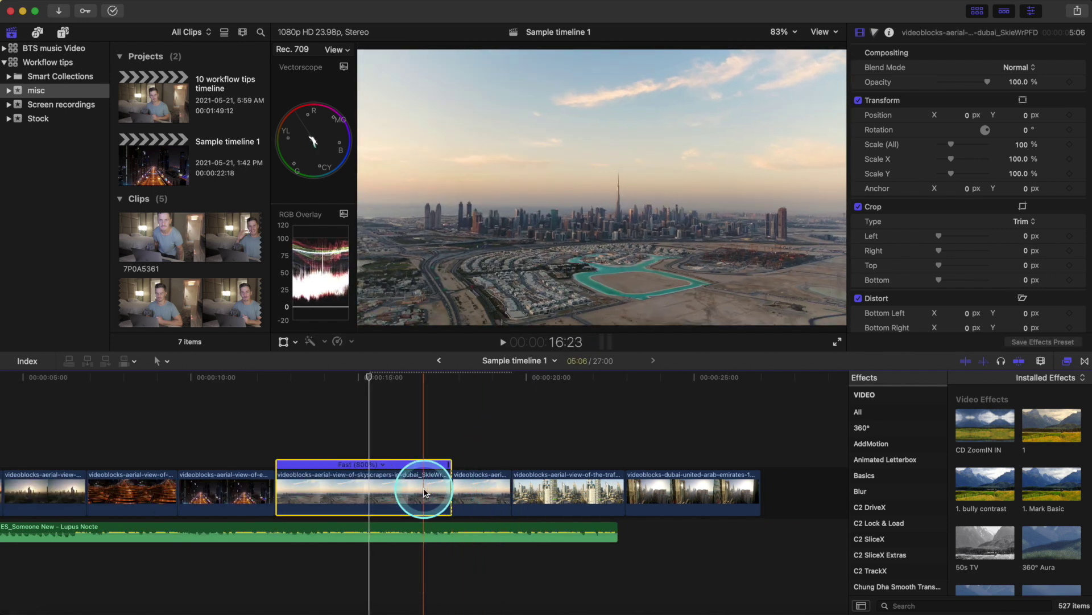
pyautogui.press('BackSpace')
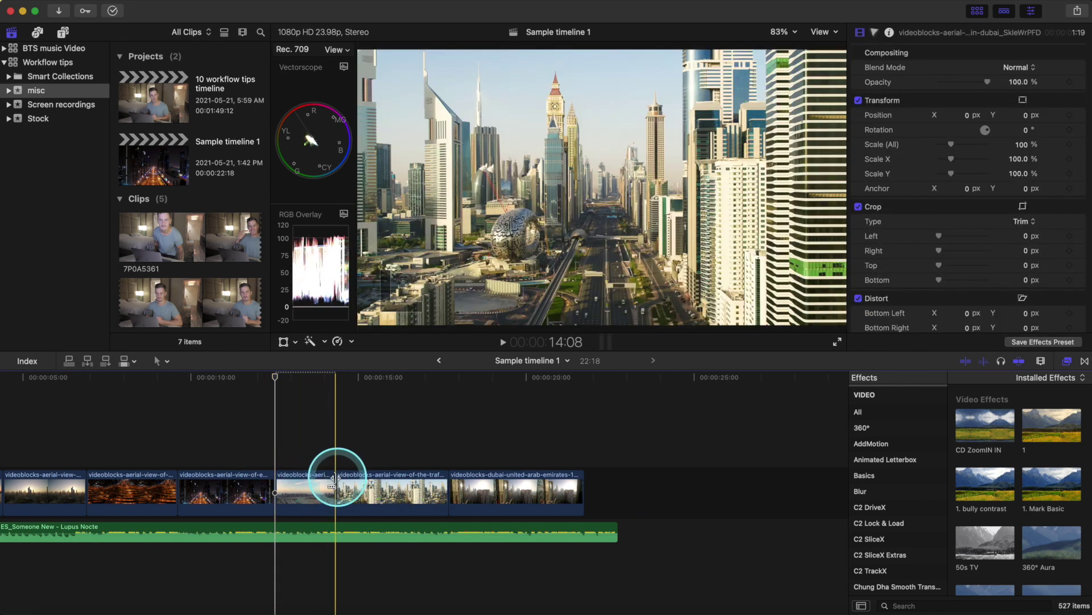
# Step: Adjust the edges of the remaining skyscrapers clip, extending it to a duration of 2:19
pyautogui.hscroll(-2, 336, 489)
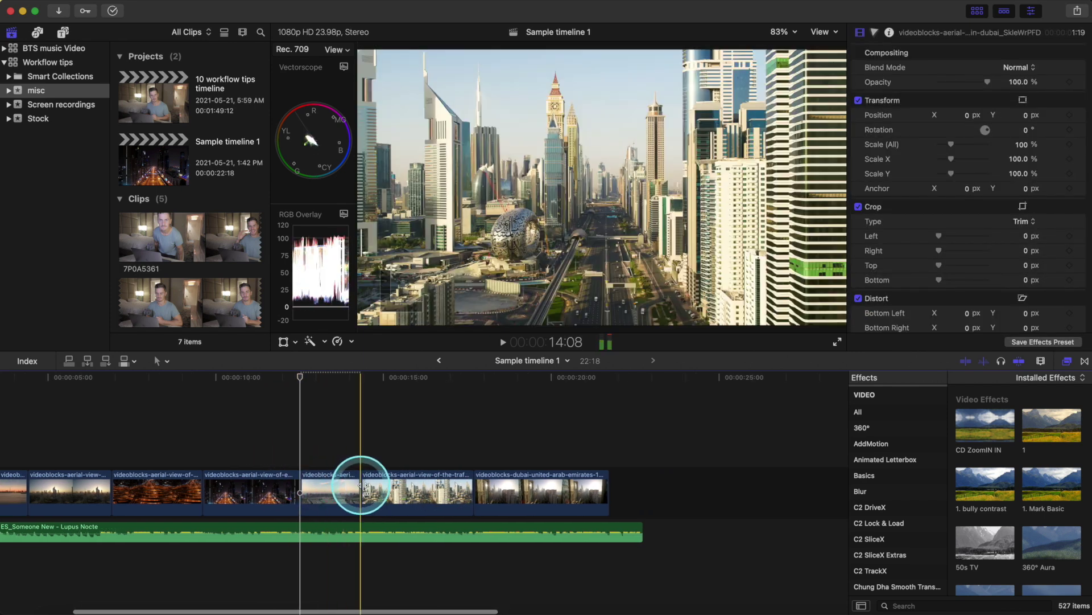
pyautogui.moveTo(362, 488); pyautogui.dragTo(388, 488)
pyautogui.moveTo(301, 488); pyautogui.dragTo(268, 488)
pyautogui.hscroll(-3, 399, 478)
# Step: Set the trimmed skyscrapers clip's custom speed rate to 2000% with ripple off, and check the space after it
pyautogui.click(442, 473)
pyautogui.press('super+r')
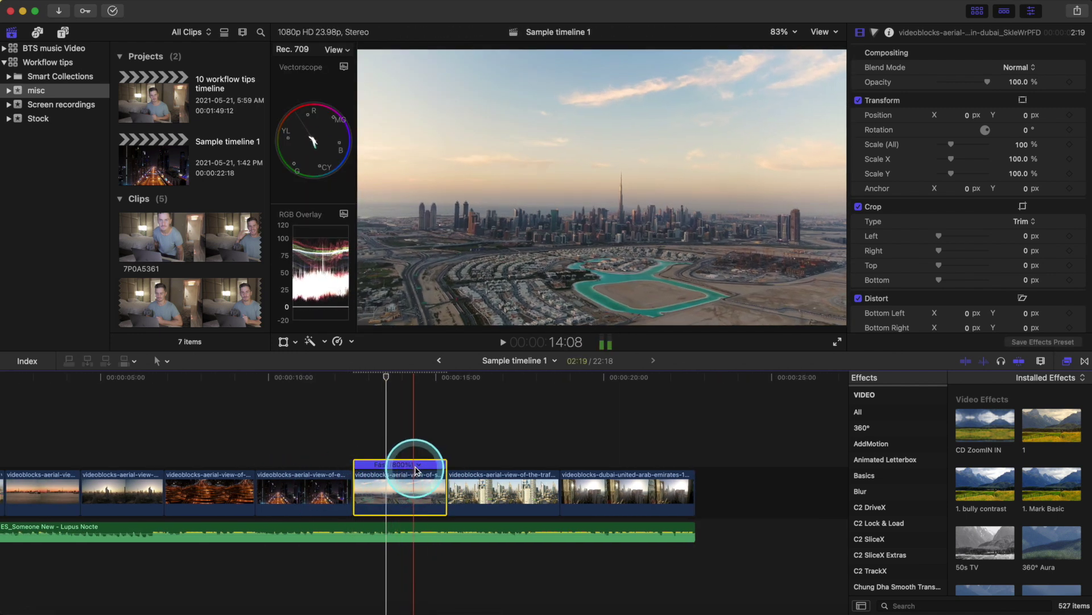
pyautogui.click(419, 465)
pyautogui.click(438, 515)
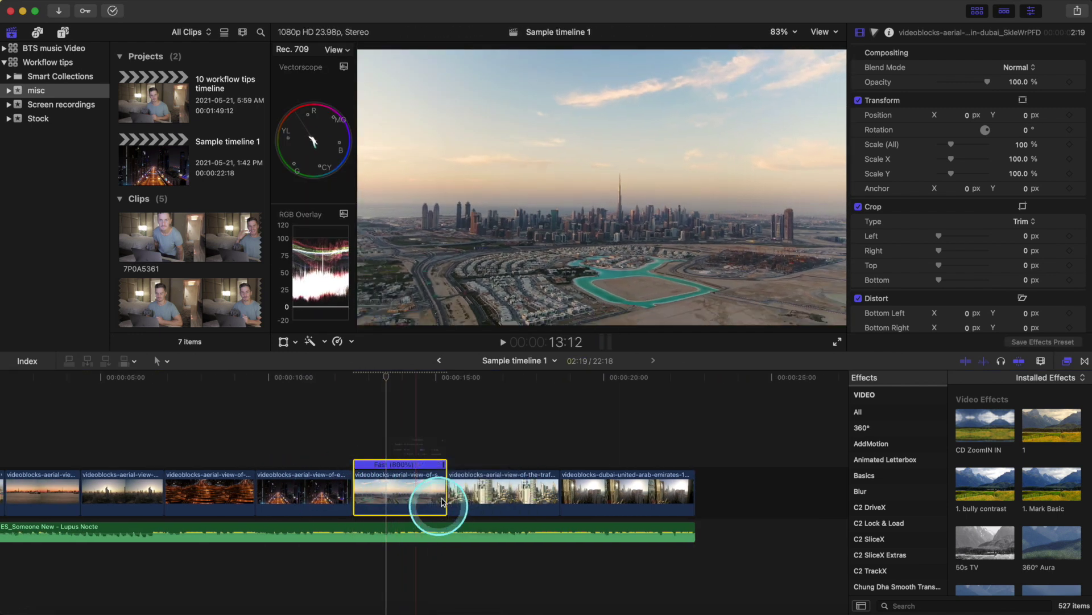
pyautogui.click(442, 416)
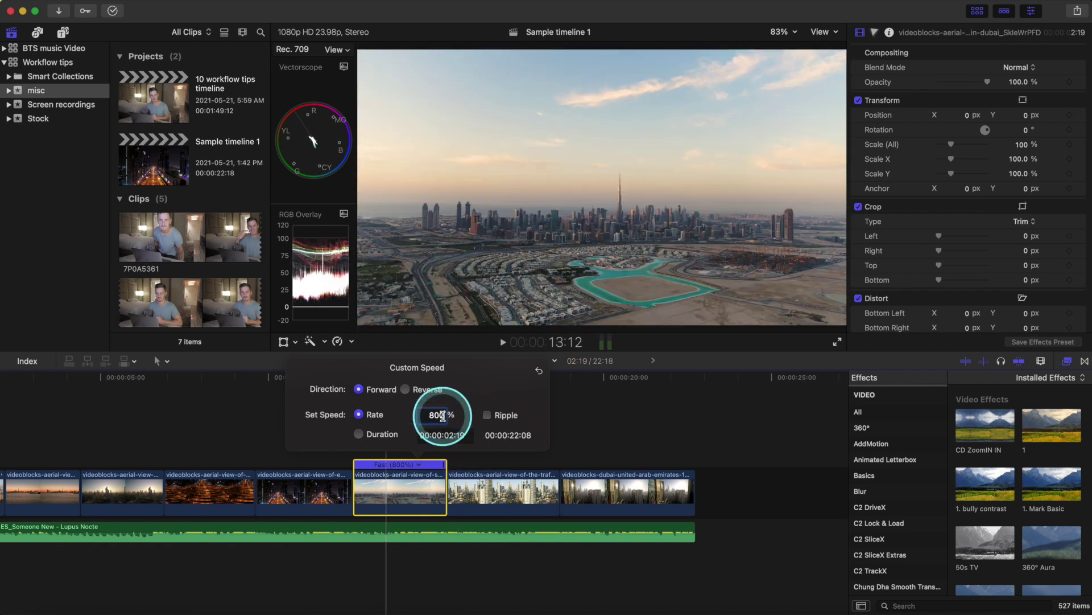
pyautogui.write('2000')
pyautogui.press('Return')
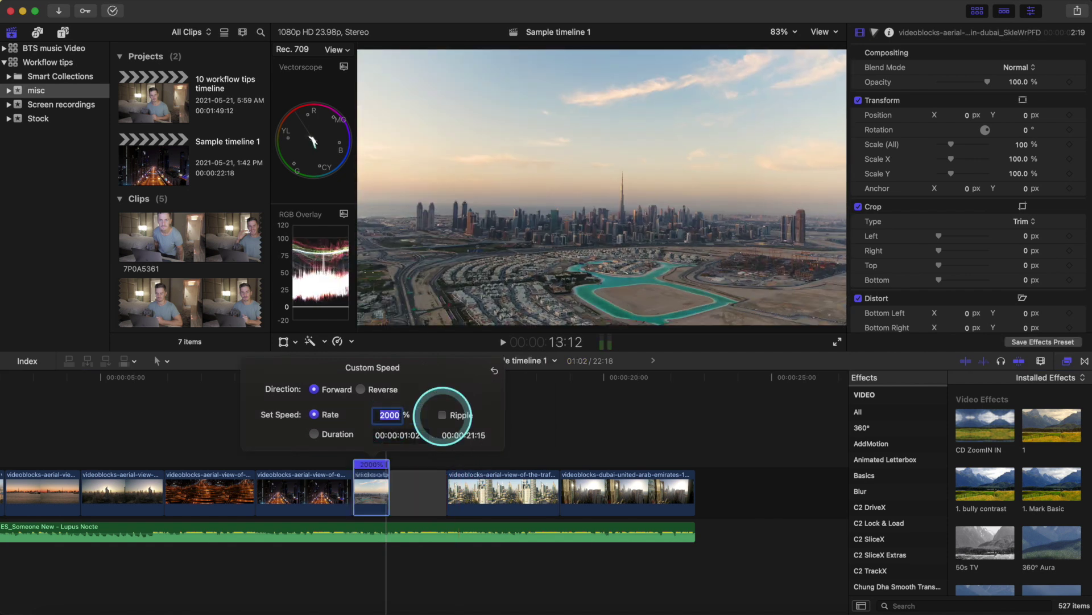
pyautogui.click(520, 427)
pyautogui.click(410, 463)
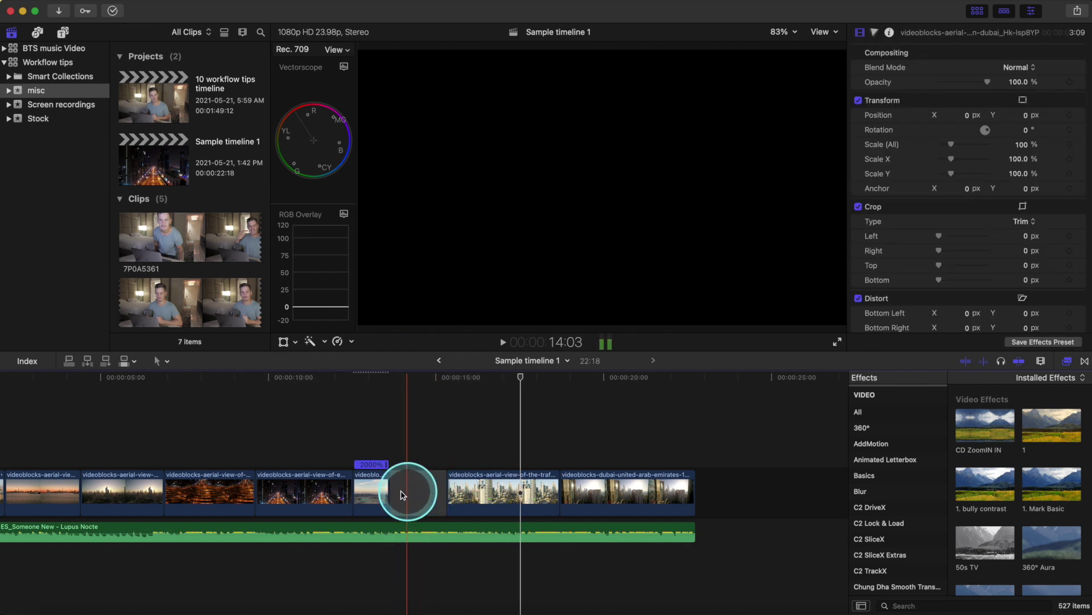
pyautogui.press('super+minus')
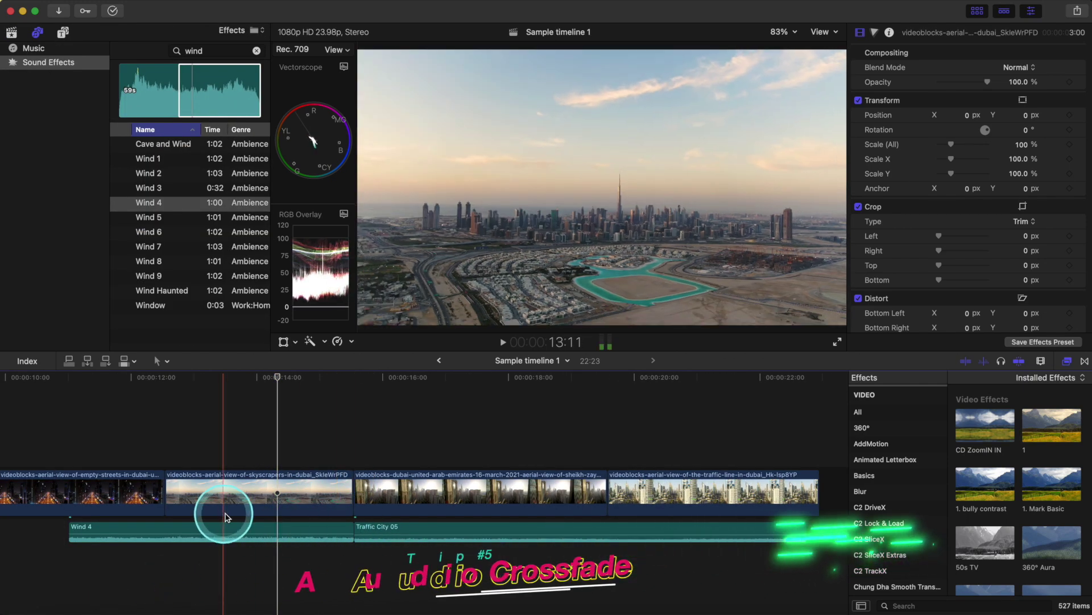
# Step: Play across the cut between the Wind 4 and Traffic City 05 sounds, and review the fade and crossfade durations in the editing preferences
pyautogui.press('space')
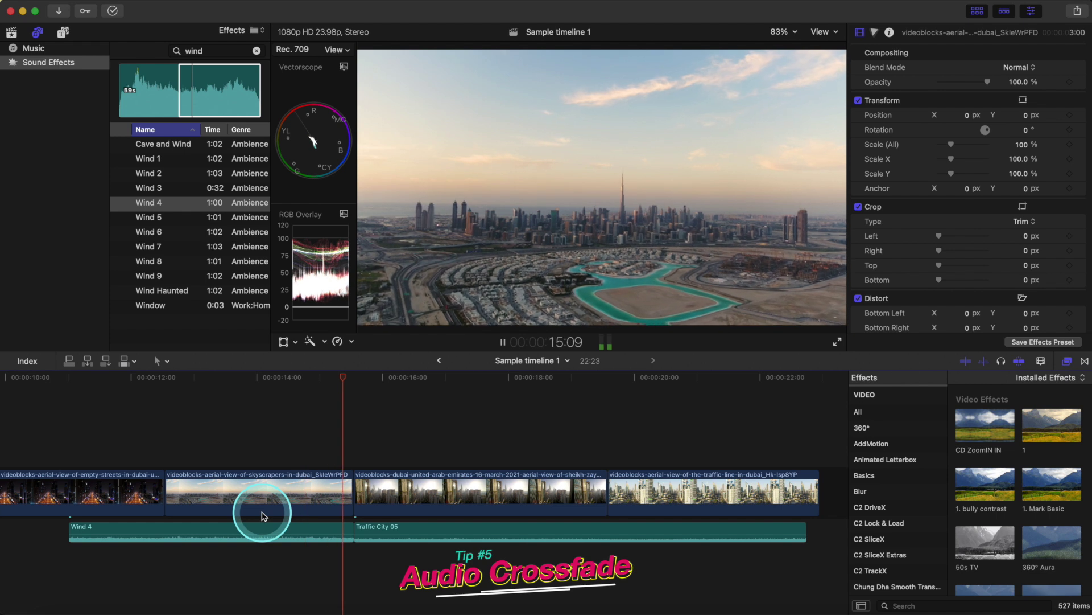
pyautogui.press('space')
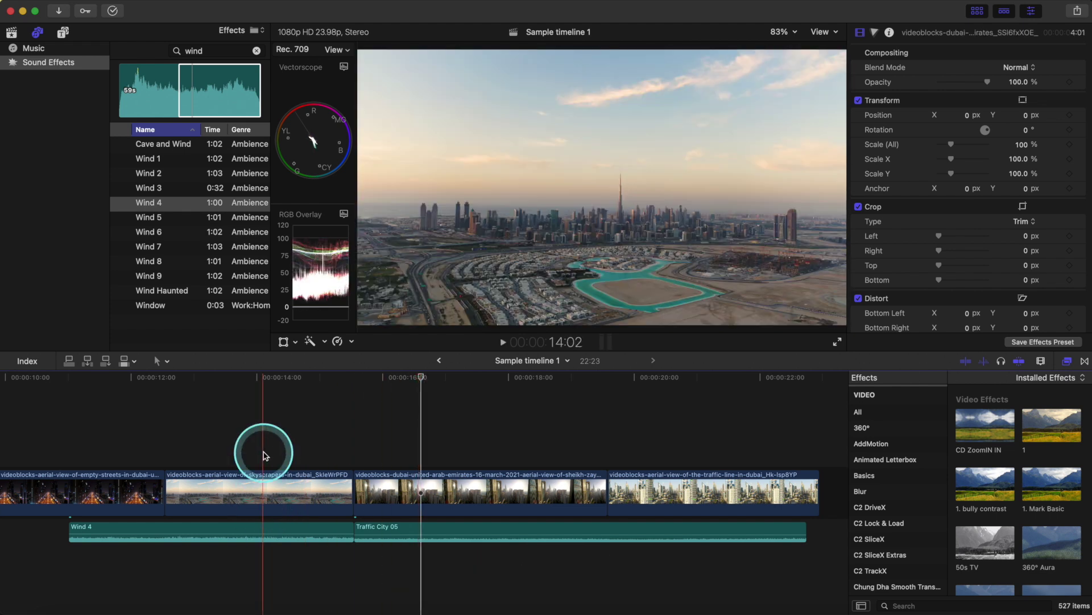
pyautogui.click(58, 3)
pyautogui.click(60, 30)
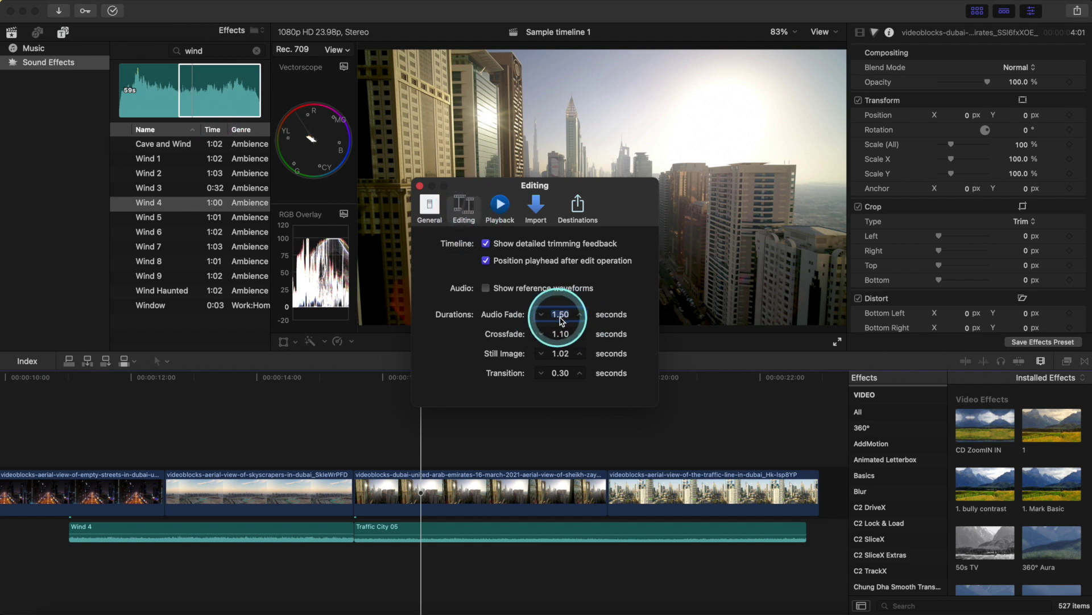
pyautogui.click(420, 186)
# Step: Apply an audio crossfade between the Wind 4 and Traffic City 05 clips and play the transition
pyautogui.moveTo(389, 565); pyautogui.dragTo(339, 536)
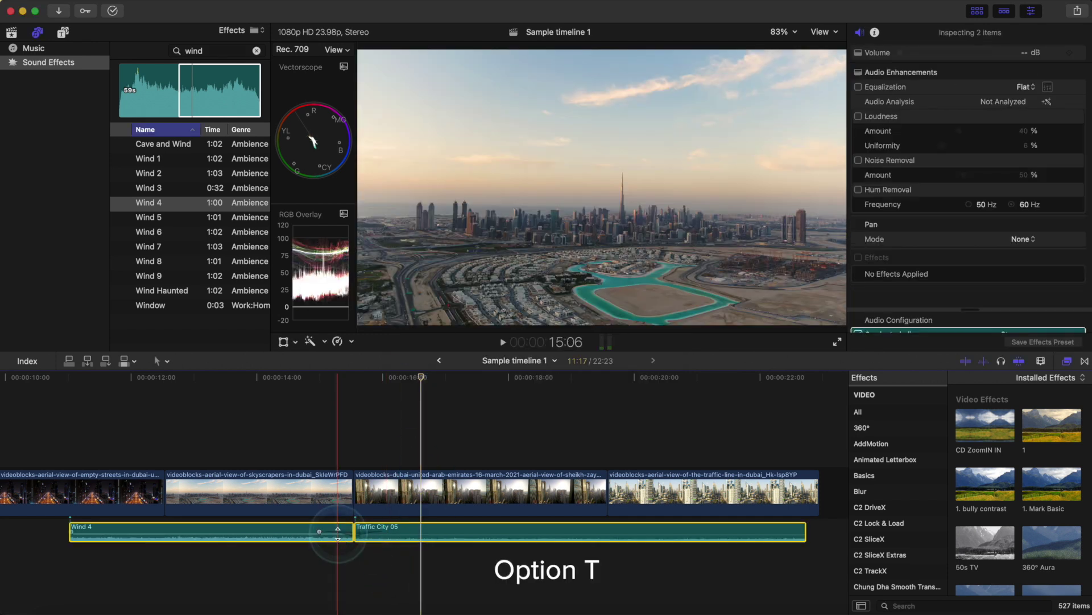
pyautogui.press('space')
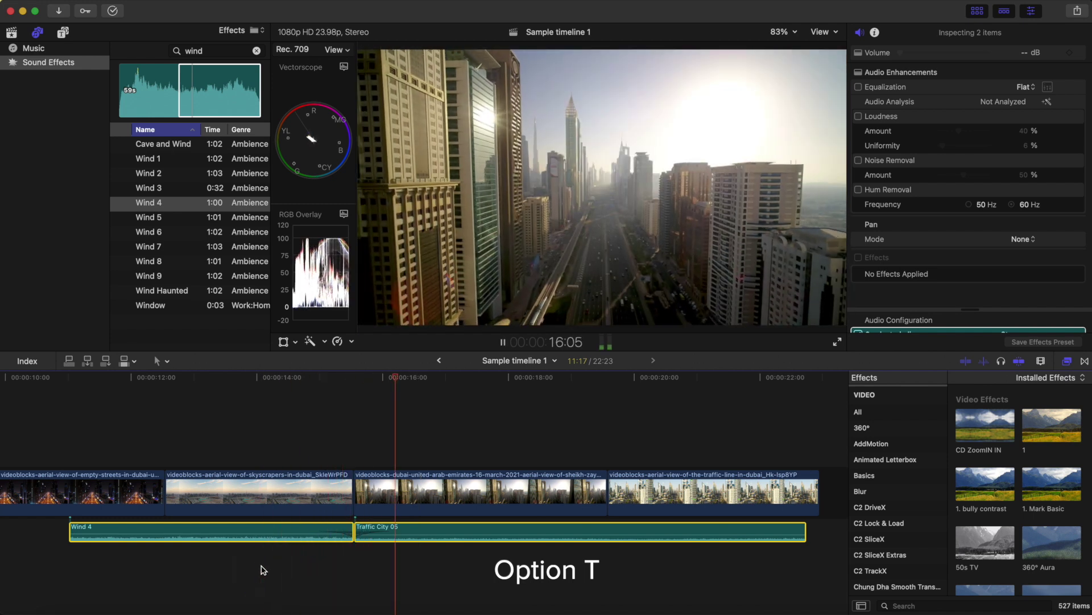
pyautogui.click(370, 561)
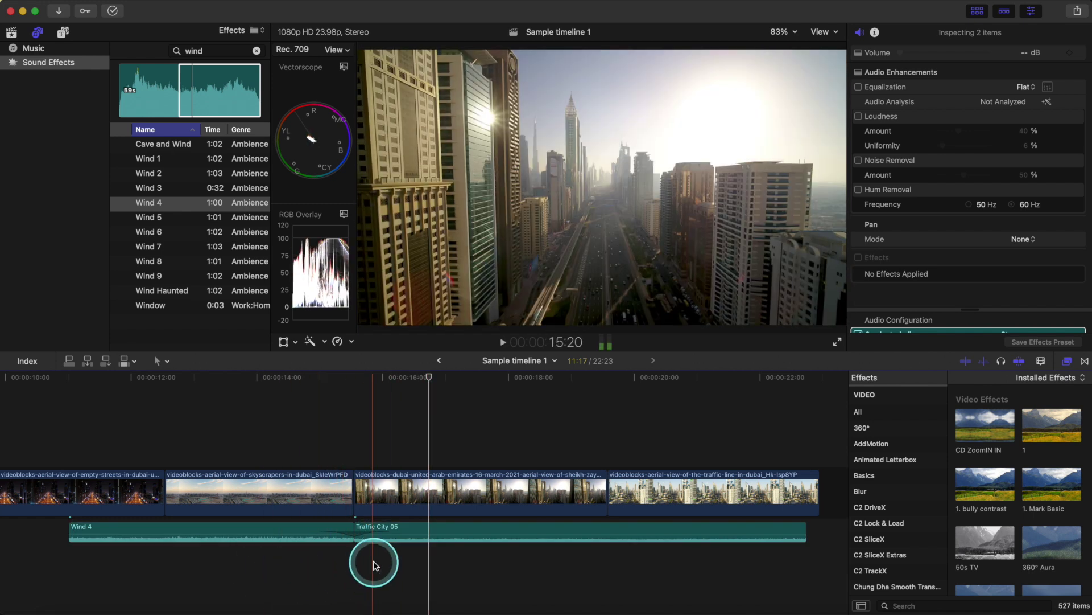
# Step: Expand the audio of the Traffic City 05 clip to expose the crossfade overlap
pyautogui.rightClick(394, 529)
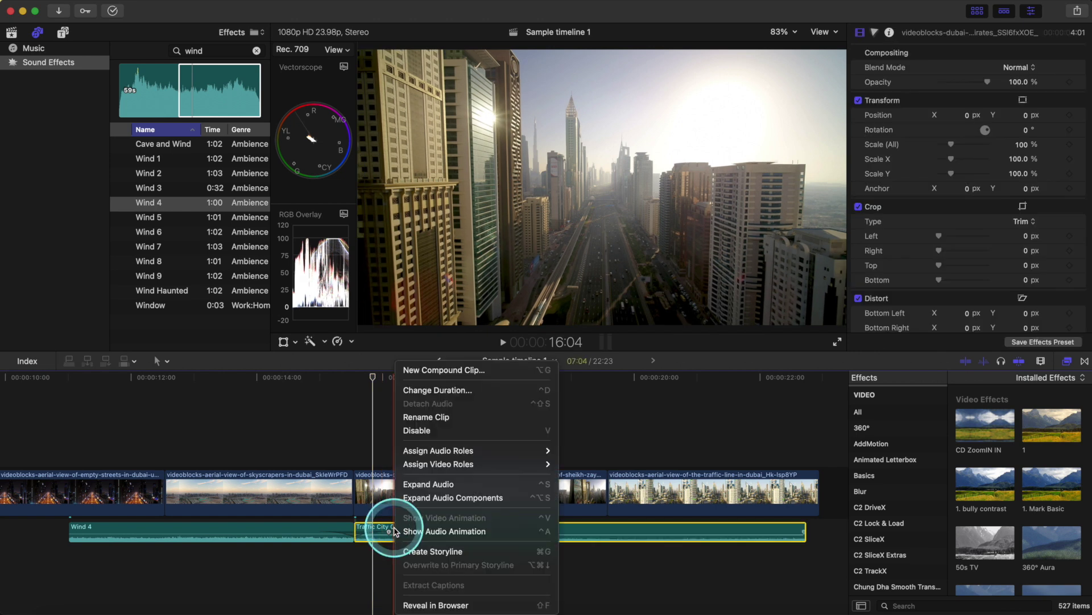
pyautogui.click(421, 484)
pyautogui.press('super+equal')
pyautogui.press('super+equal')
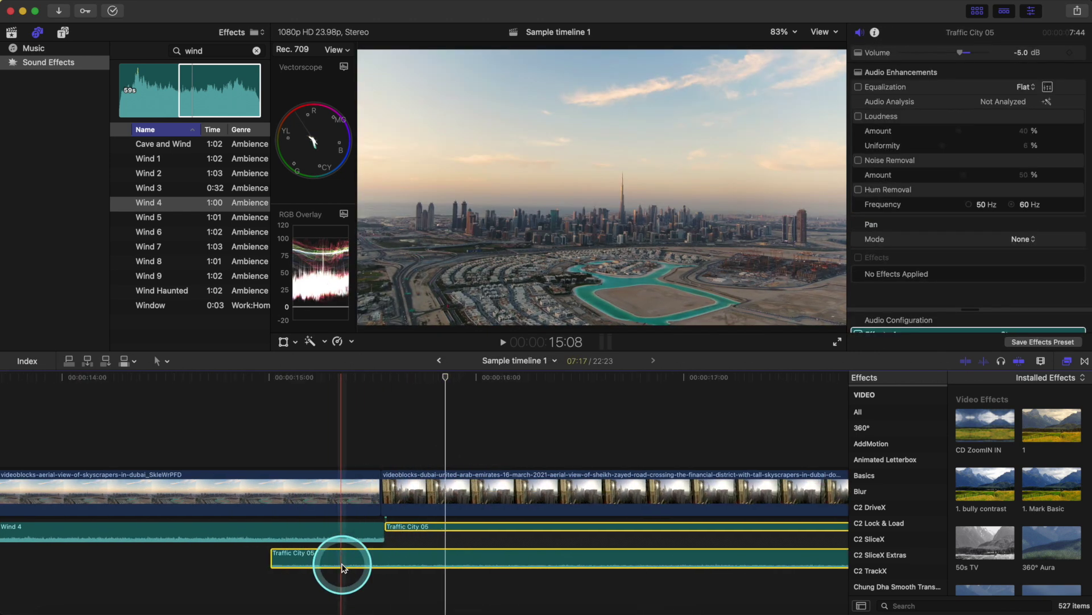
# Step: Expand the audio of the Wind 4 clip and play through its crossfade overlap with Traffic City 05
pyautogui.rightClick(313, 533)
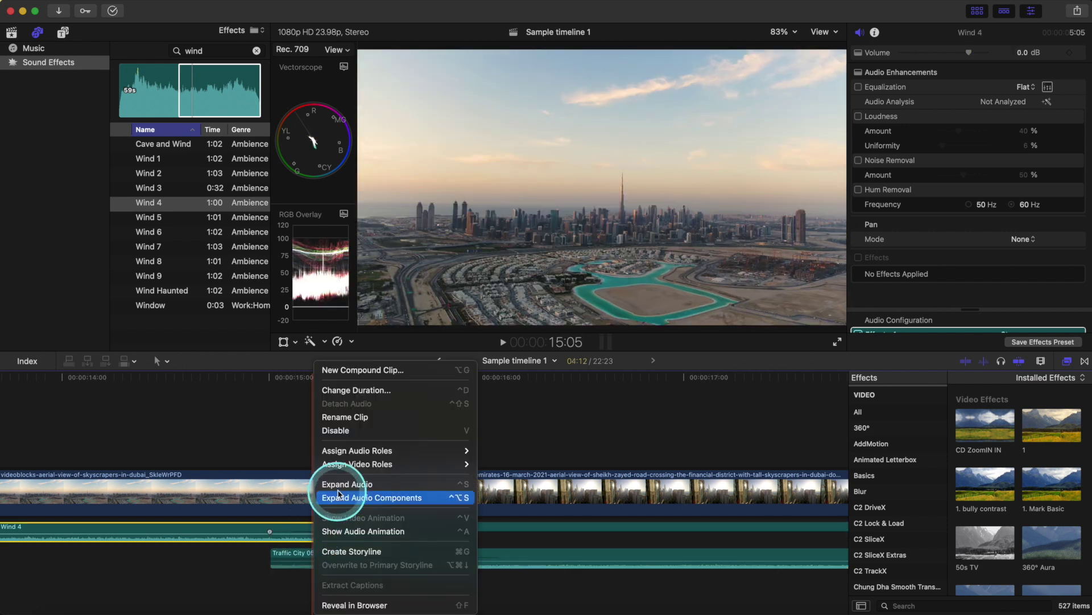
pyautogui.click(327, 496)
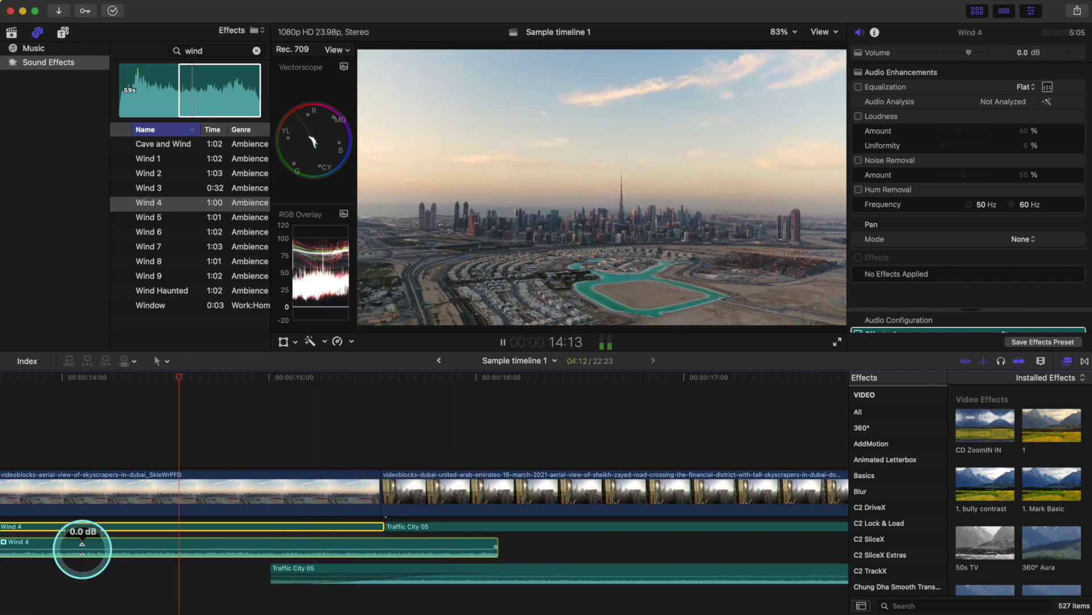
# Step: Try a manual crossfade by extending Traffic City 05 earlier and Wind 4 later, with a fade-in on Traffic City 05
pyautogui.click(378, 531)
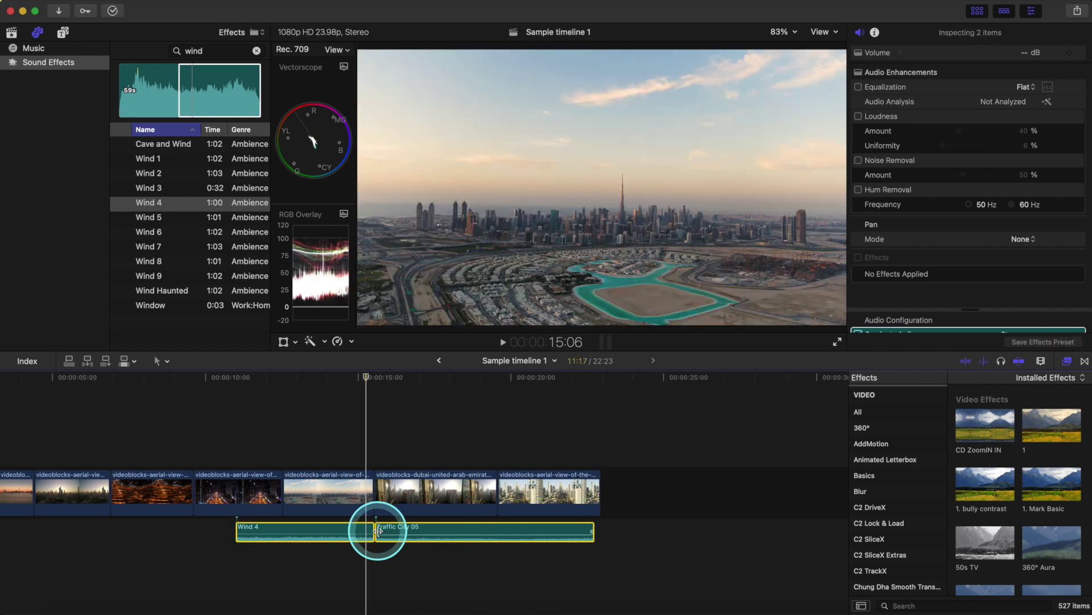
pyautogui.moveTo(379, 531); pyautogui.dragTo(357, 539)
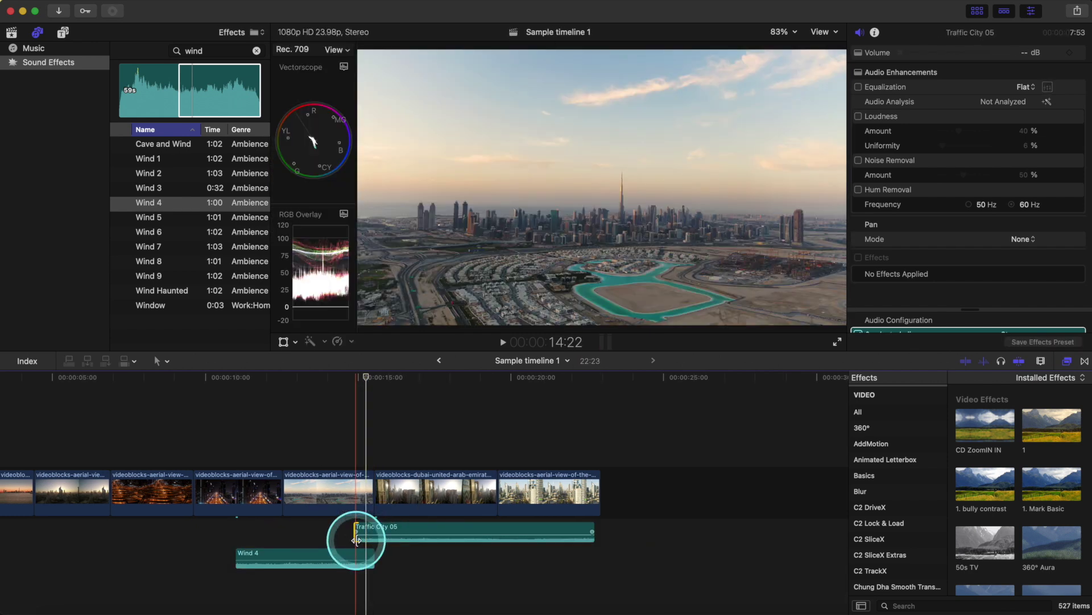
pyautogui.moveTo(374, 555); pyautogui.dragTo(385, 558)
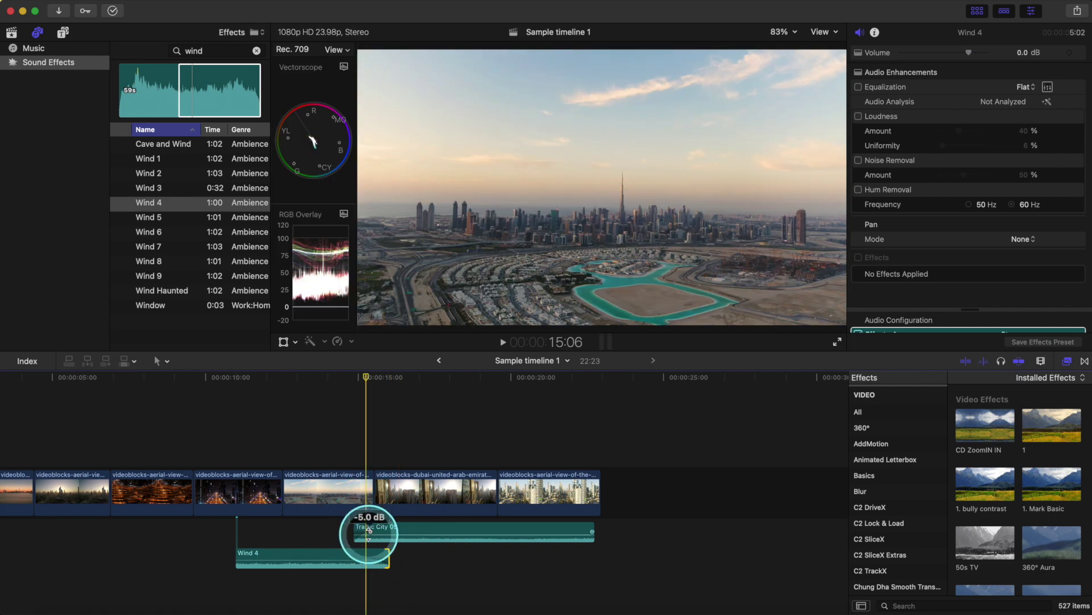
pyautogui.moveTo(377, 532); pyautogui.dragTo(377, 533)
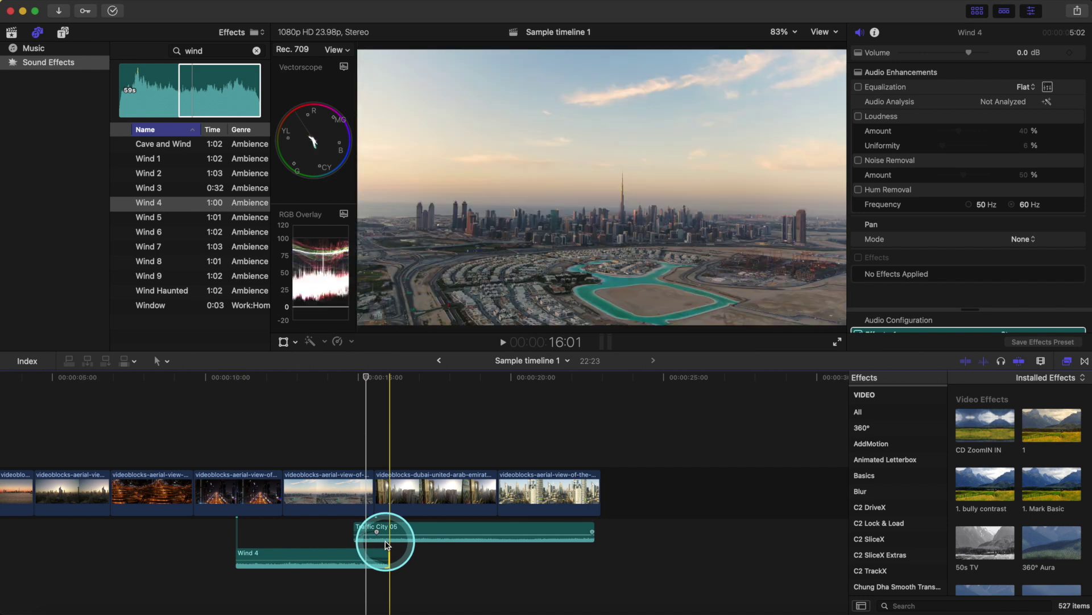
pyautogui.hotkey('shift', ',')
pyautogui.press('super+z')
# Step: Select the Wind 4 and Traffic City 05 clips together and apply an audio crossfade between them
pyautogui.click(363, 533)
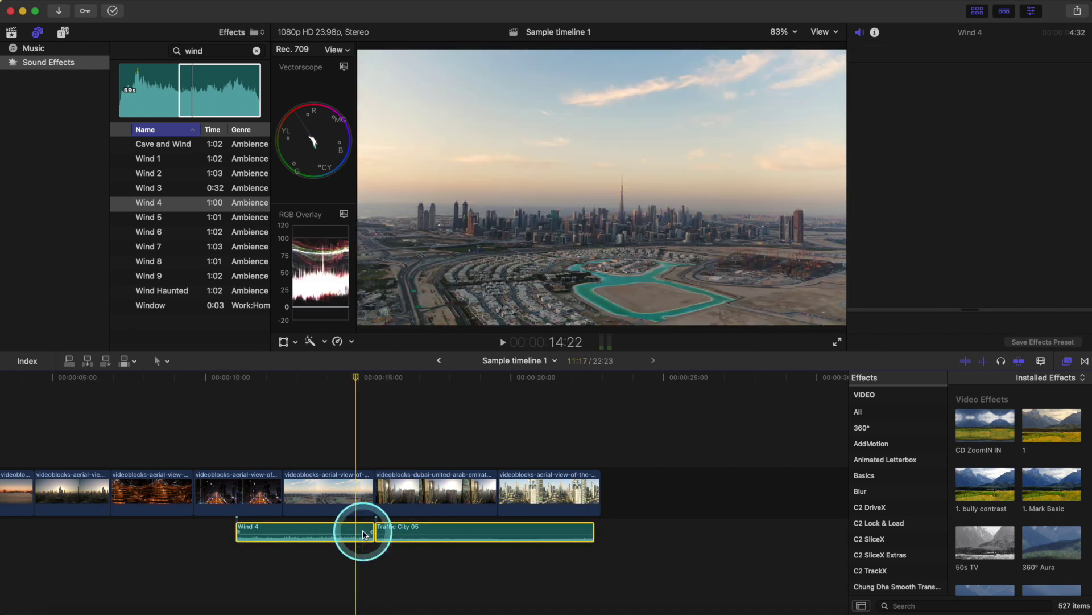
pyautogui.hotkey('alt', 't')
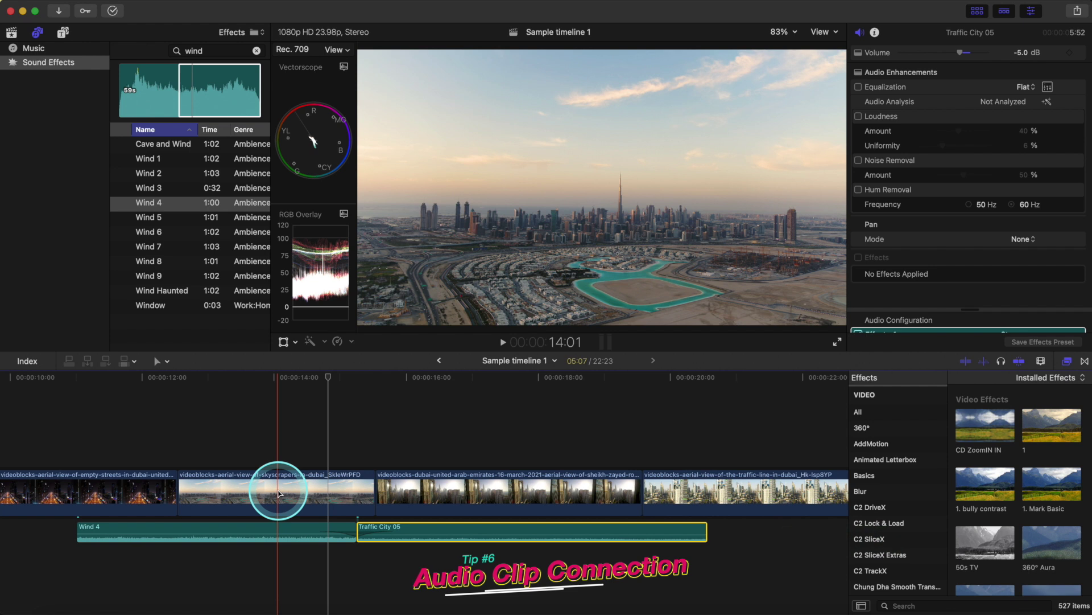
# Step: Try moving the skyscrapers clip above the primary storyline, and check where the Traffic City 05 clip is connected
pyautogui.moveTo(278, 493); pyautogui.dragTo(283, 444)
pyautogui.press('super+z')
pyautogui.click(359, 521)
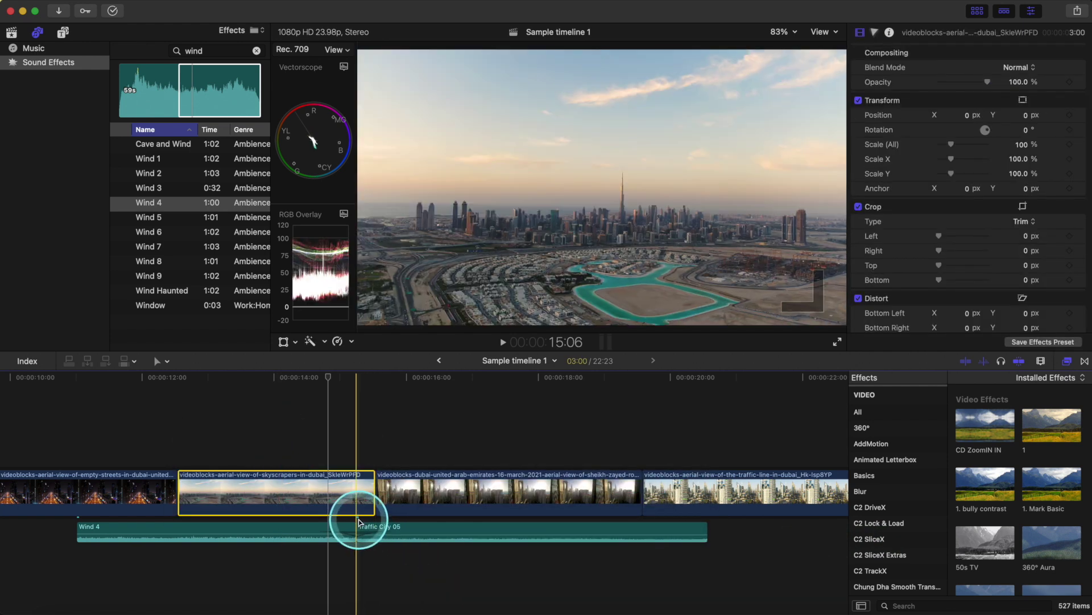
# Step: Split the skyscrapers clip about 2:03 after its start and select the shorter second piece
pyautogui.click(320, 494)
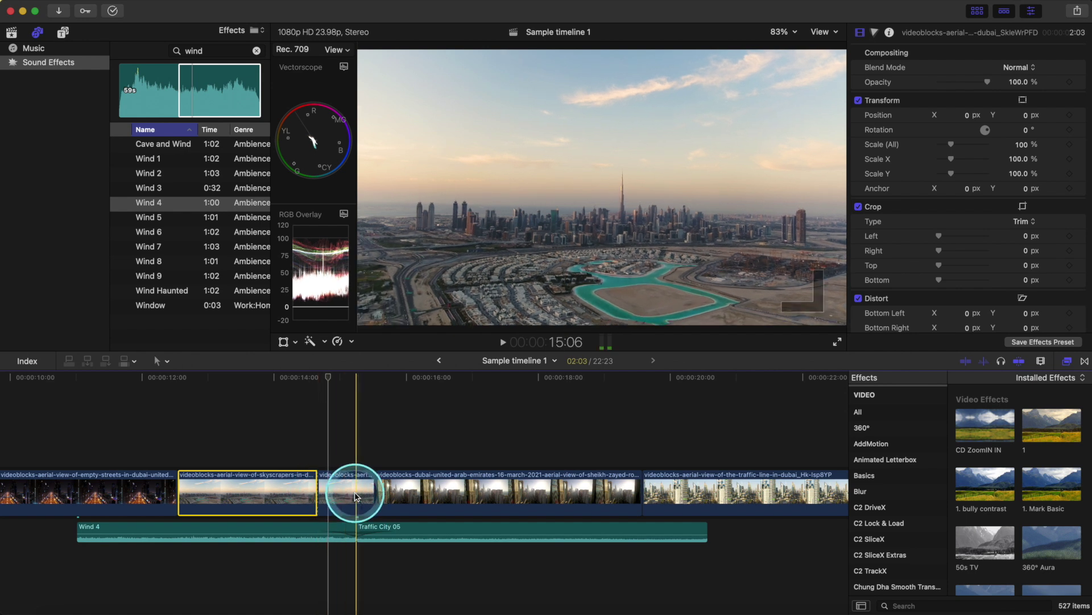
pyautogui.click(354, 492)
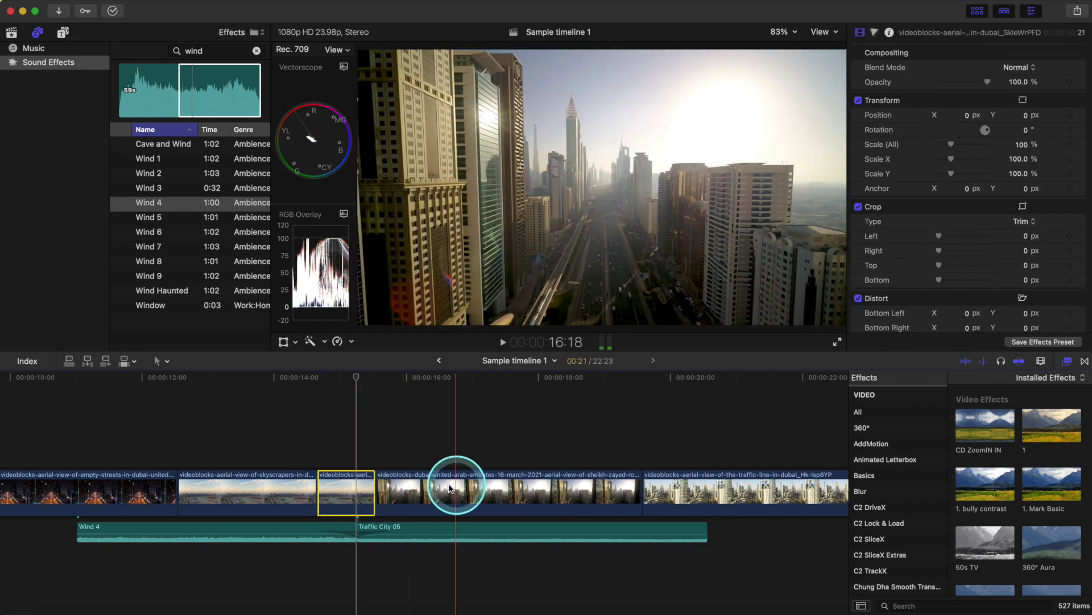
# Step: Move the Traffic City 05 clip's connection point off the short skyscrapers piece and onto the traffic-line clip
pyautogui.click(379, 529)
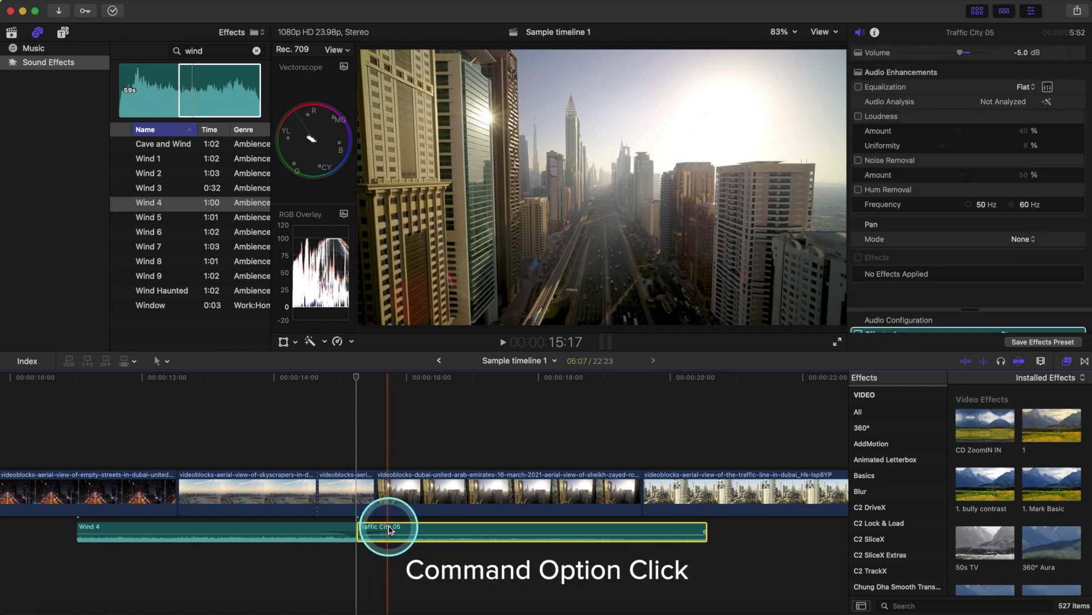
pyautogui.keyDown('alt'); pyautogui.keyDown('super'); pyautogui.click(392, 531); pyautogui.keyUp('super'); pyautogui.keyUp('alt')
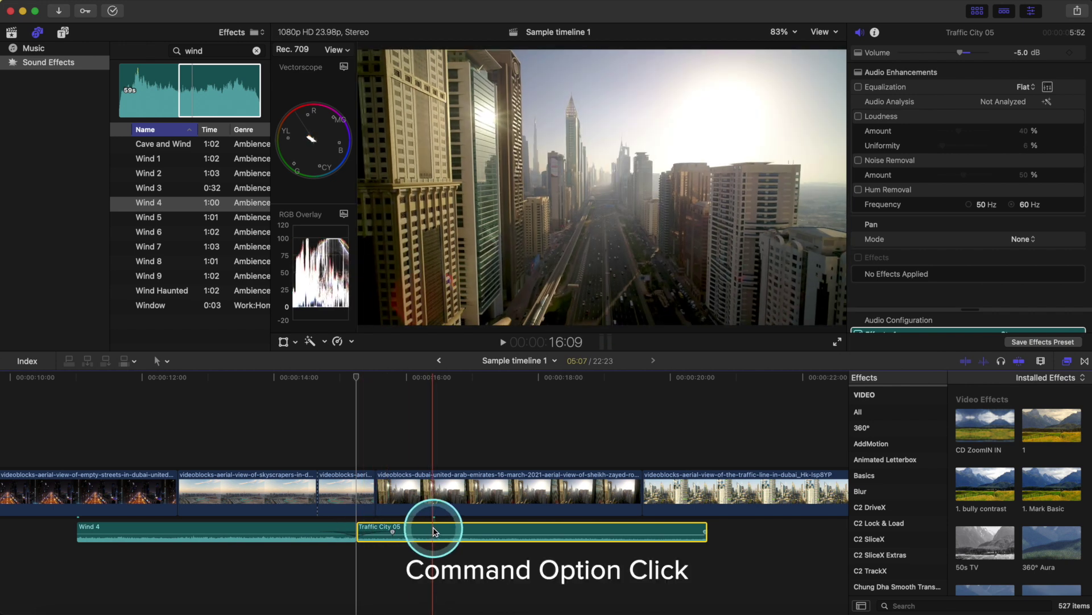
pyautogui.keyDown('alt'); pyautogui.keyDown('super'); pyautogui.click(477, 530); pyautogui.keyUp('super'); pyautogui.keyUp('alt')
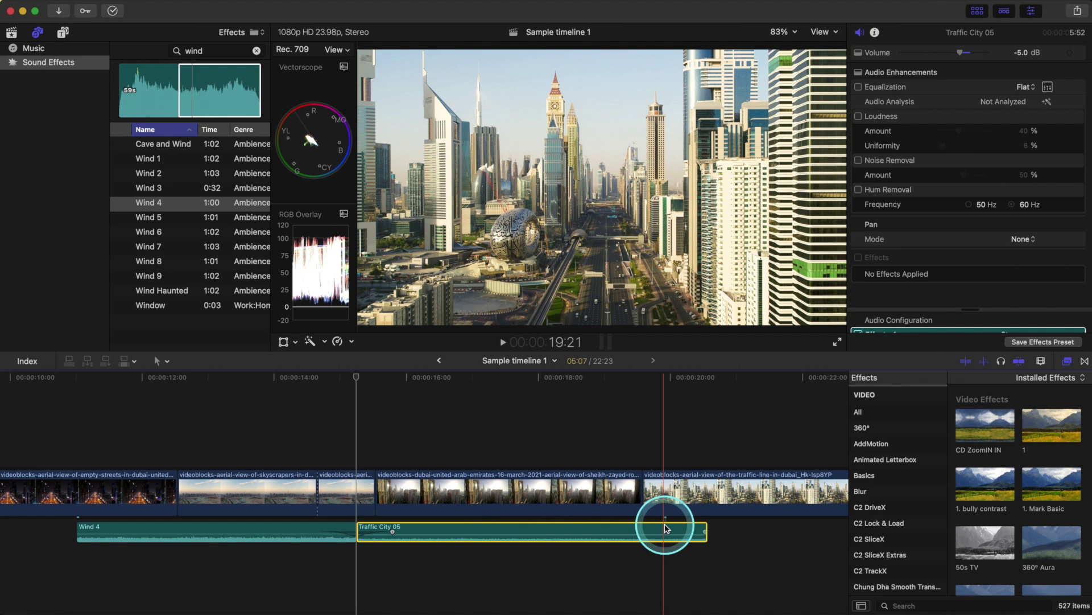
# Step: Delete the short skyscrapers piece to test the relocated audio connection, and undo the deletion
pyautogui.press('Delete')
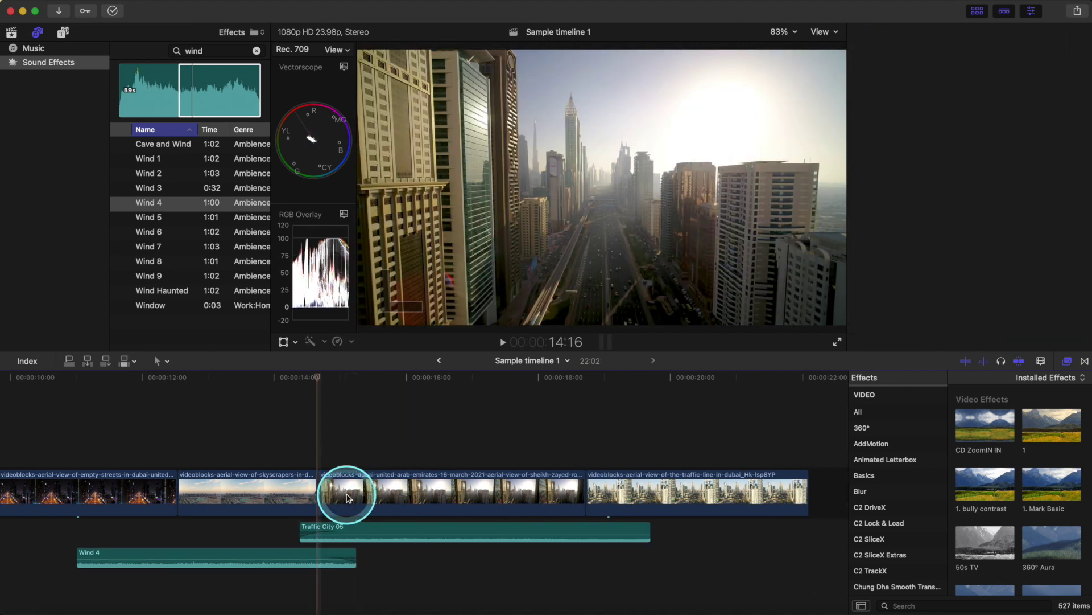
pyautogui.press('super+z')
# Step: Lift both skyscrapers pieces above the primary storyline, leaving a gap in their place
pyautogui.click(347, 498)
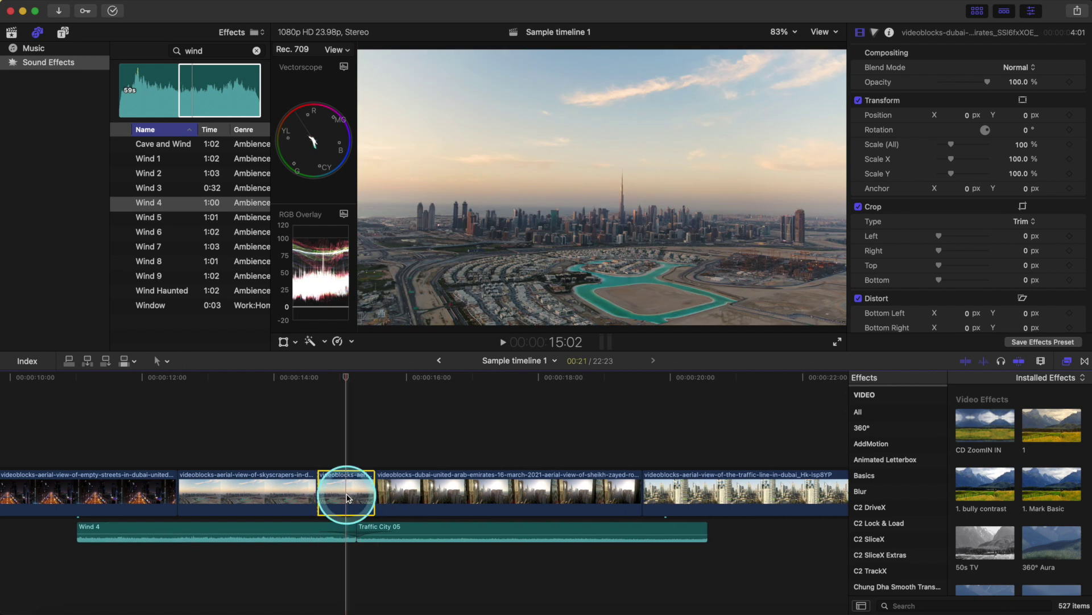
pyautogui.moveTo(269, 443); pyautogui.dragTo(344, 442)
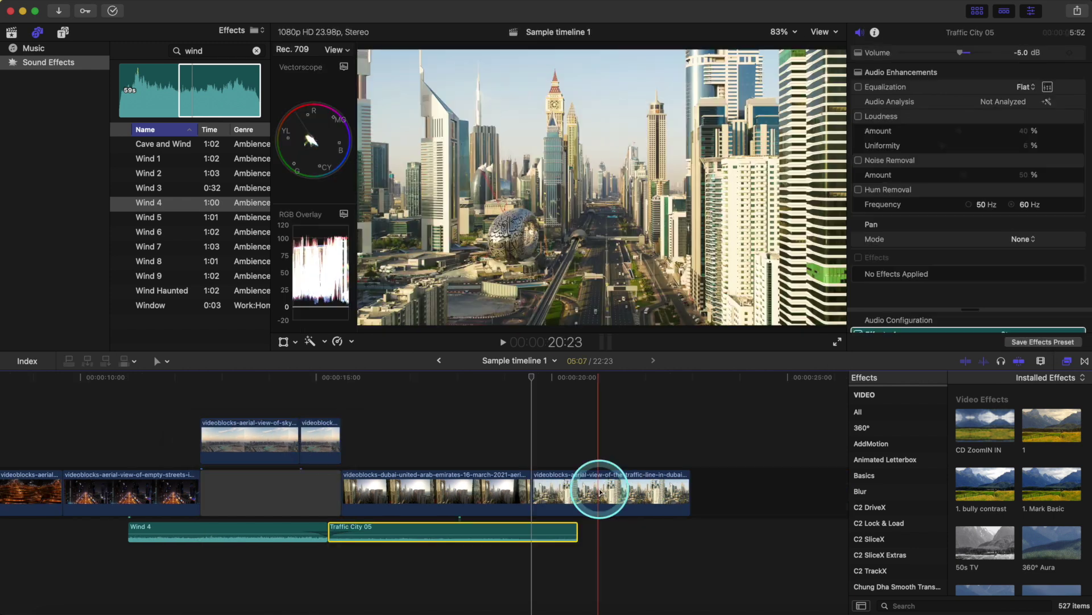
# Step: Move the traffic-line clip later to leave a gap before it, and remove that gap by splitting it and deleting both pieces
pyautogui.moveTo(597, 492); pyautogui.dragTo(751, 478)
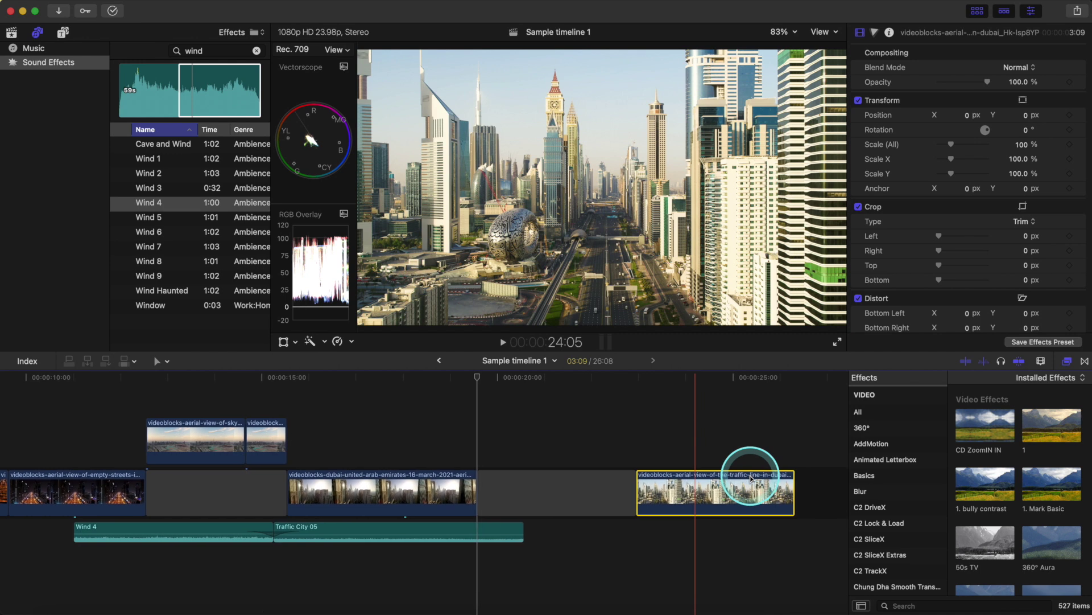
pyautogui.click(694, 487)
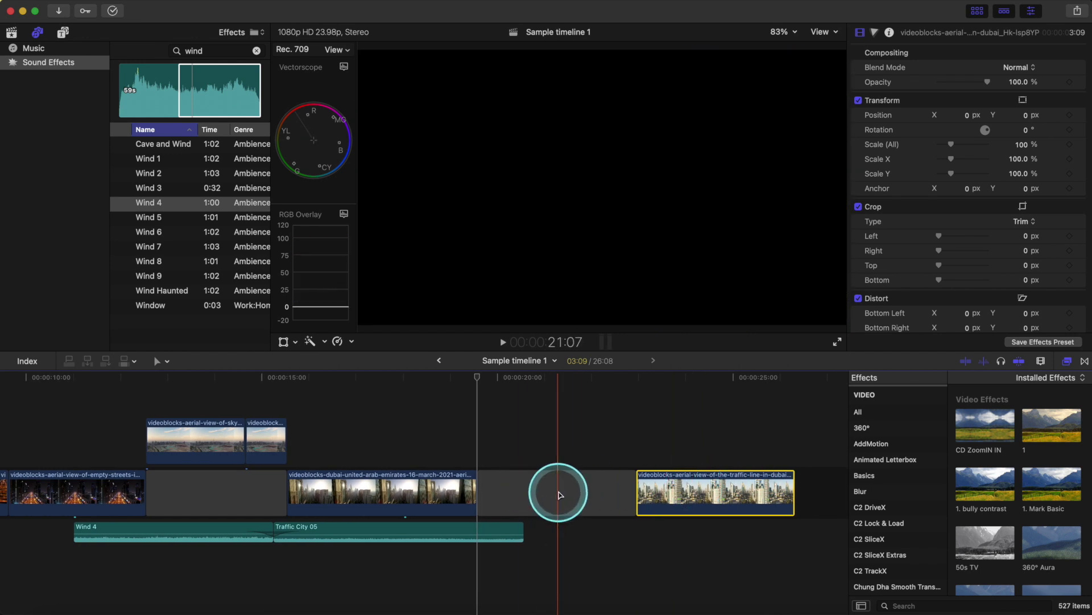
pyautogui.press('super+b')
pyautogui.click(579, 495)
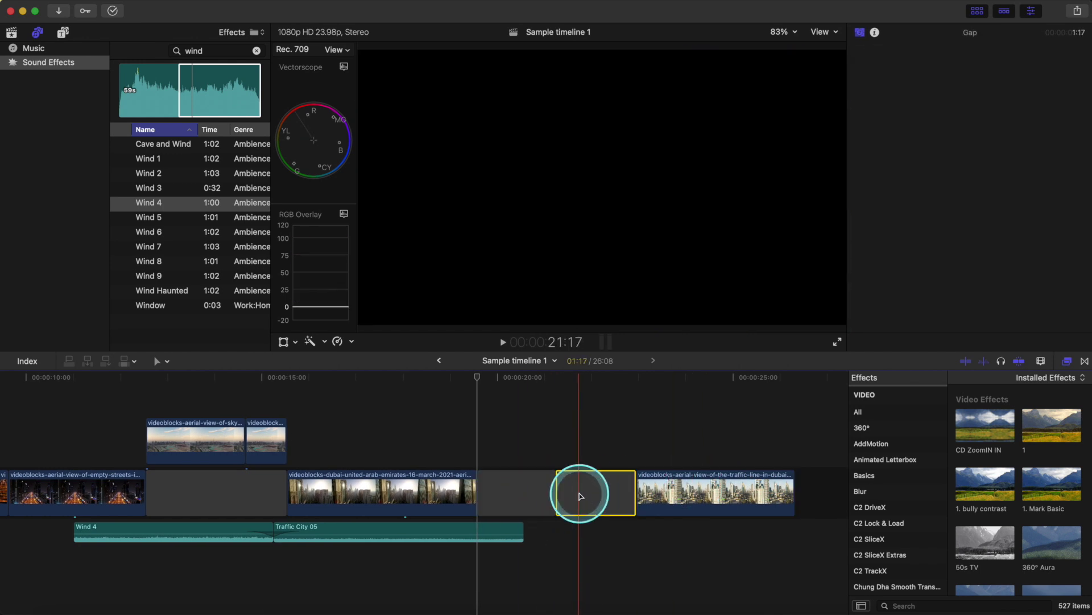
pyautogui.press('Delete')
pyautogui.click(537, 483)
pyautogui.press('Delete')
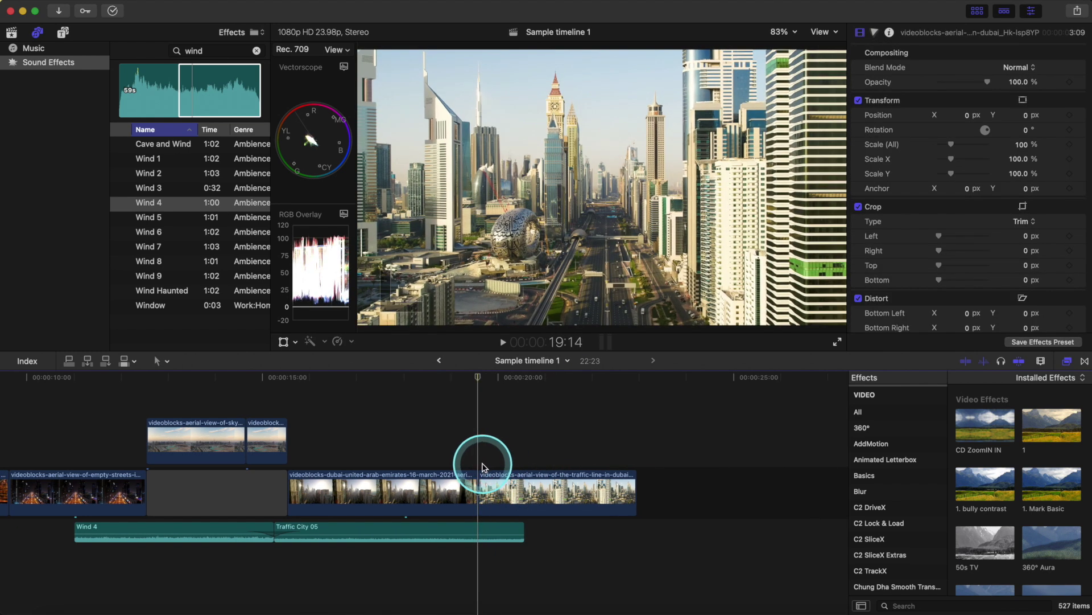
# Step: Insert a three-second gap at the cut just before the traffic-line clip
pyautogui.hotkey('alt', 'w')
pyautogui.click(482, 466)
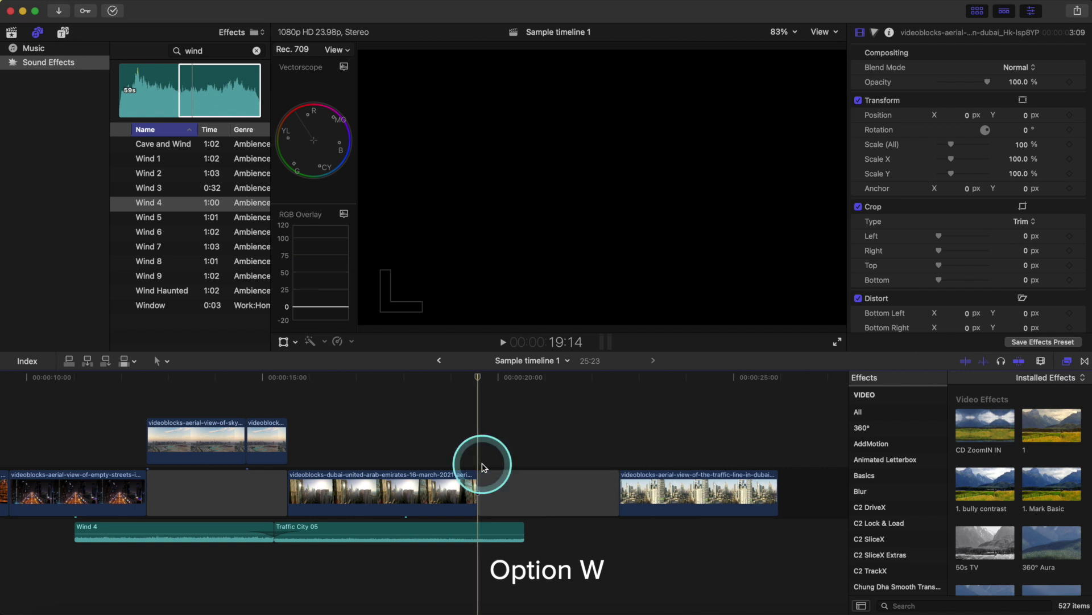
pyautogui.click(603, 471)
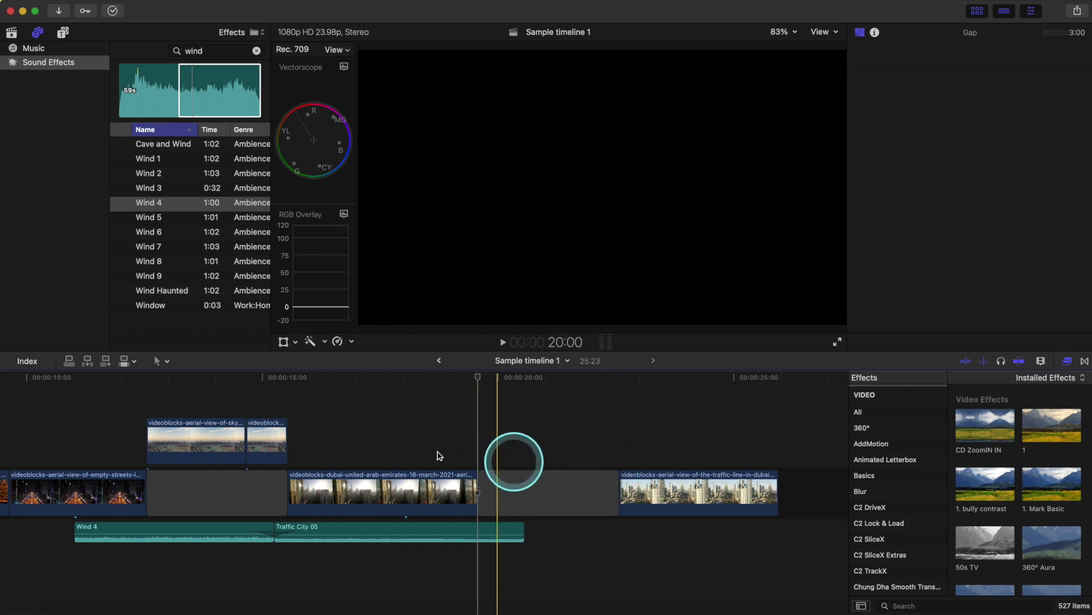
# Step: Insert two gaps at the cut between the two empty-streets clips
pyautogui.hscroll(-5, 438, 455)
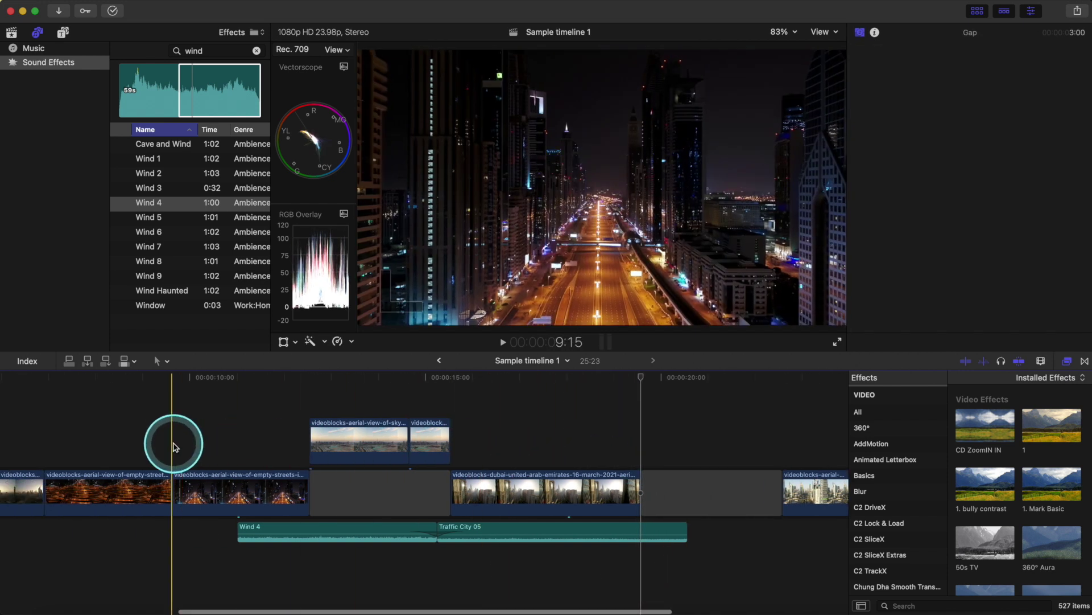
pyautogui.hotkey('alt', 'w')
pyautogui.hotkey('alt', 'w')
pyautogui.click(171, 443)
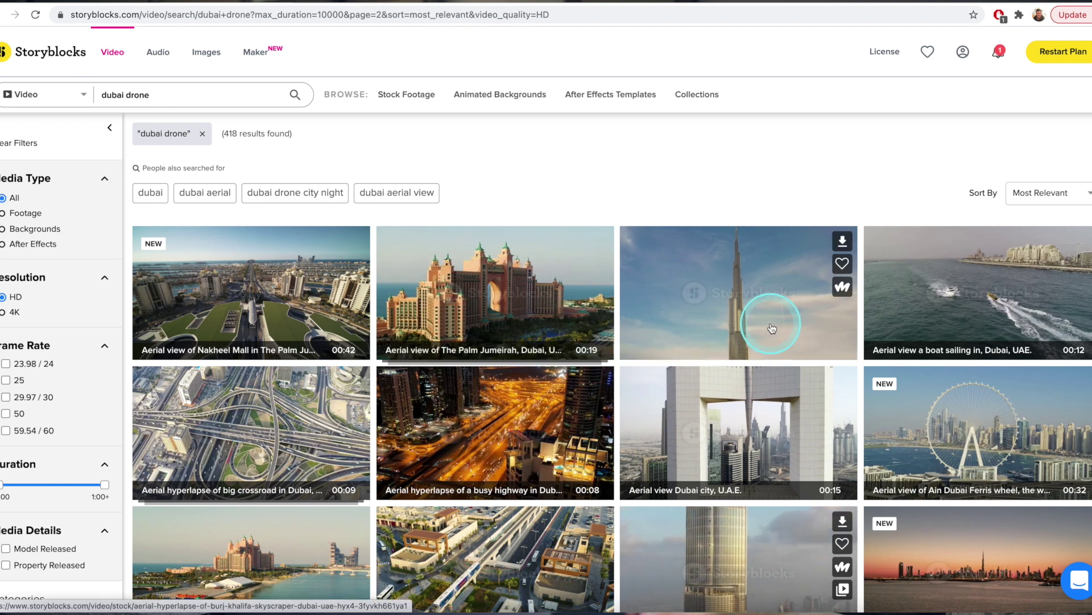
# Step: On the Storyblocks website, browse the Dubai and Hawaii drone footage results, and open the home page to look through it
pyautogui.scroll(-3, 827, 443)
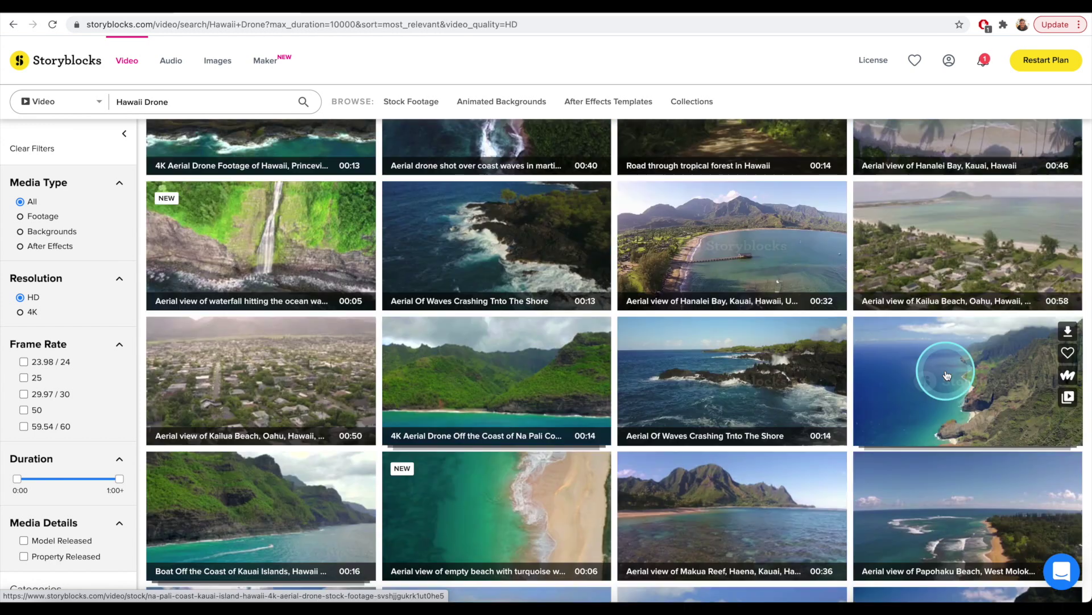
pyautogui.scroll(-6, 947, 375)
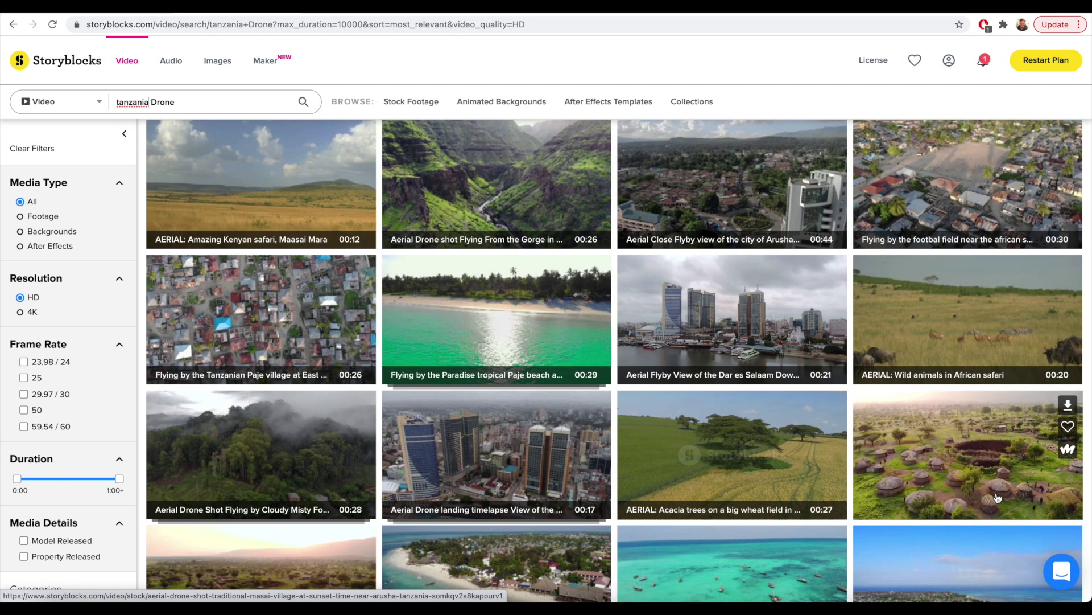
pyautogui.scroll(-4, 967, 483)
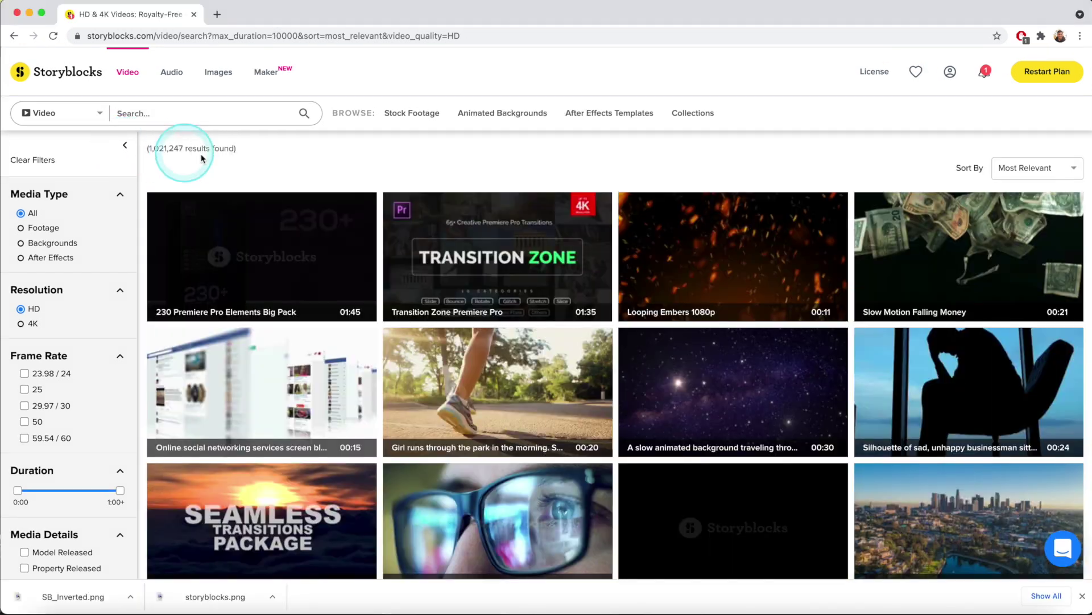
pyautogui.click(49, 74)
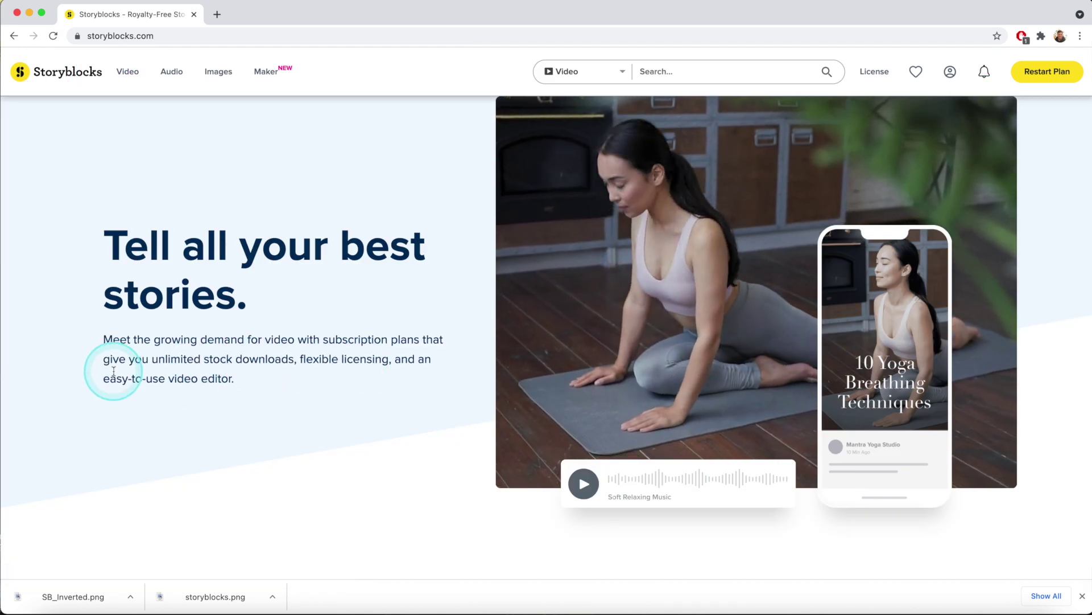
pyautogui.scroll(-8, 114, 371)
pyautogui.scroll(-3, 114, 375)
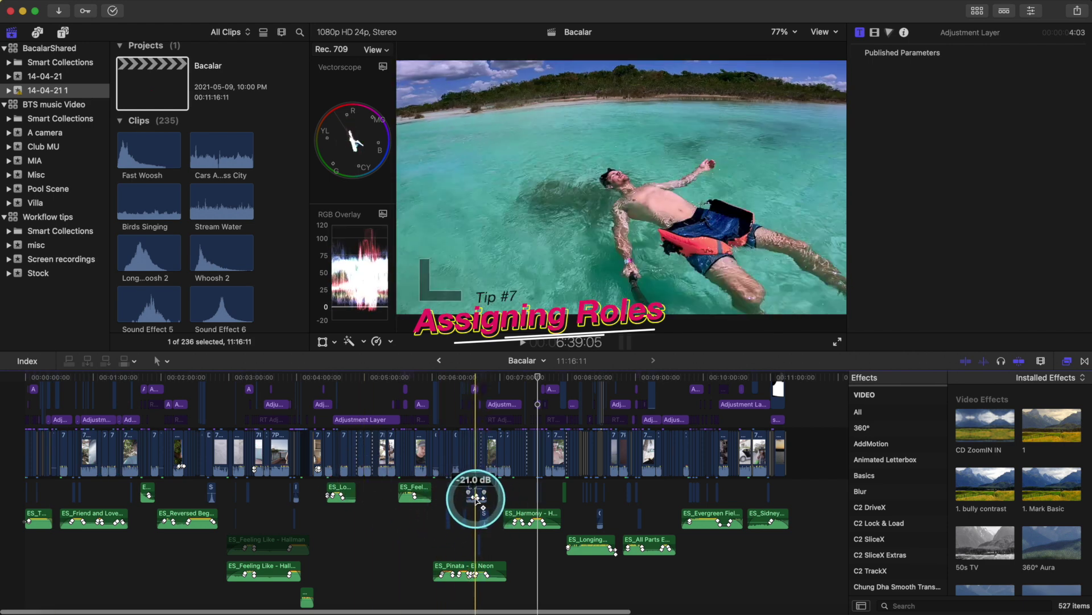
# Step: In Final Cut Pro's Bacalar timeline, detach the audio of the first 7P0A1622 clip and examine it among the nearby sound clips
pyautogui.press('super+equal')
pyautogui.press('super+equal')
pyautogui.press('super+equal')
pyautogui.press('super+equal')
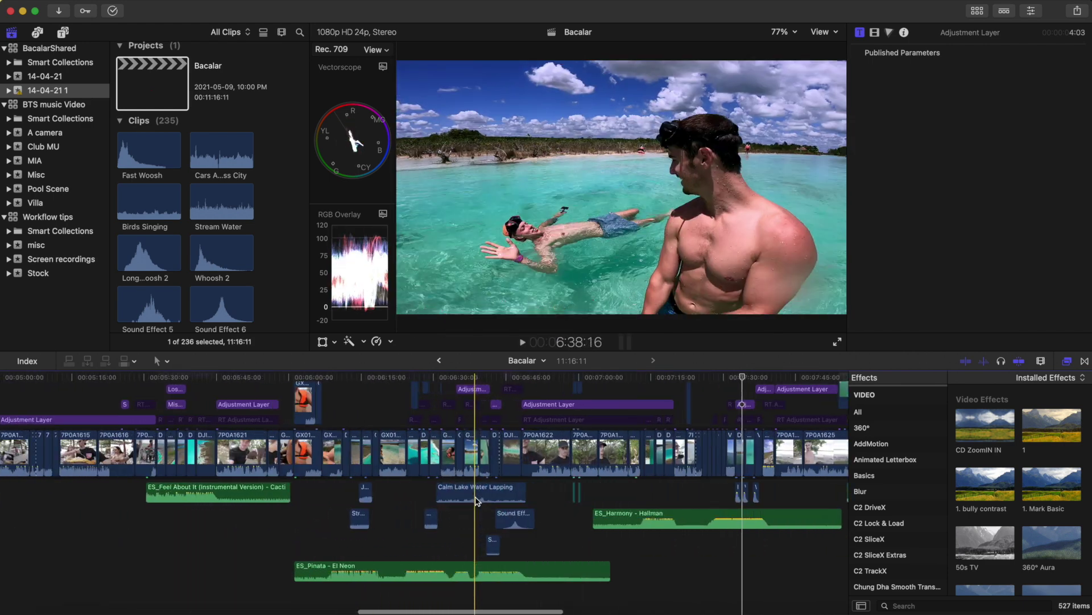
pyautogui.rightClick(565, 450)
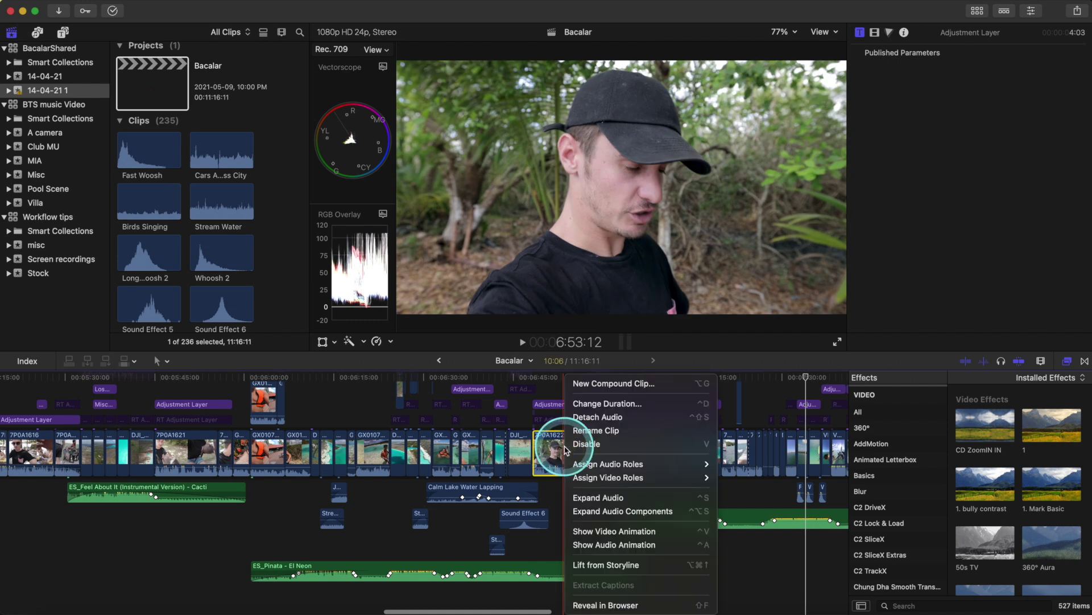
pyautogui.click(594, 420)
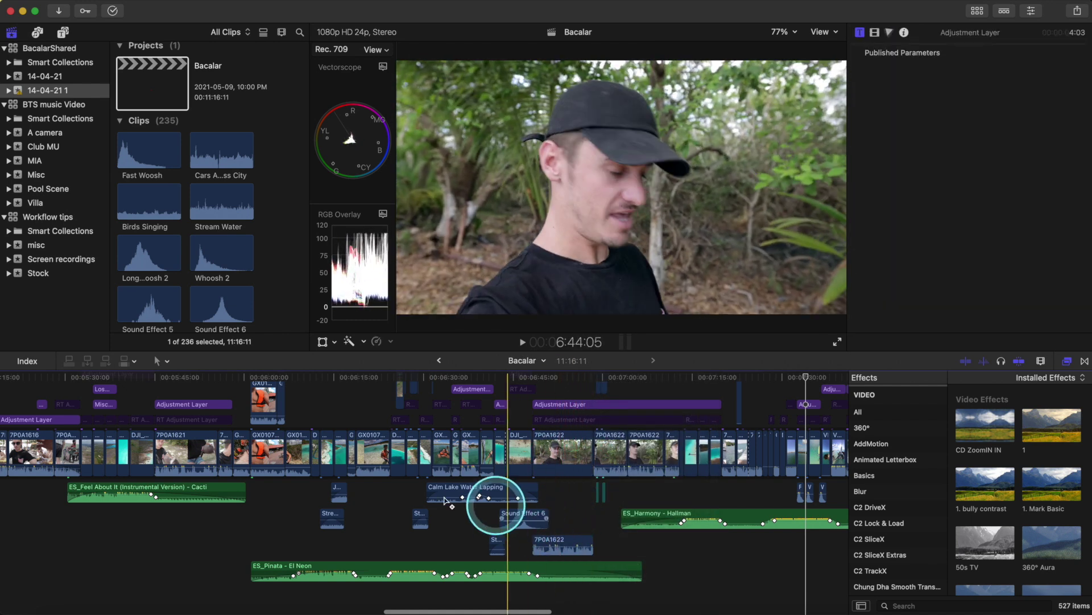
pyautogui.press('super+equal')
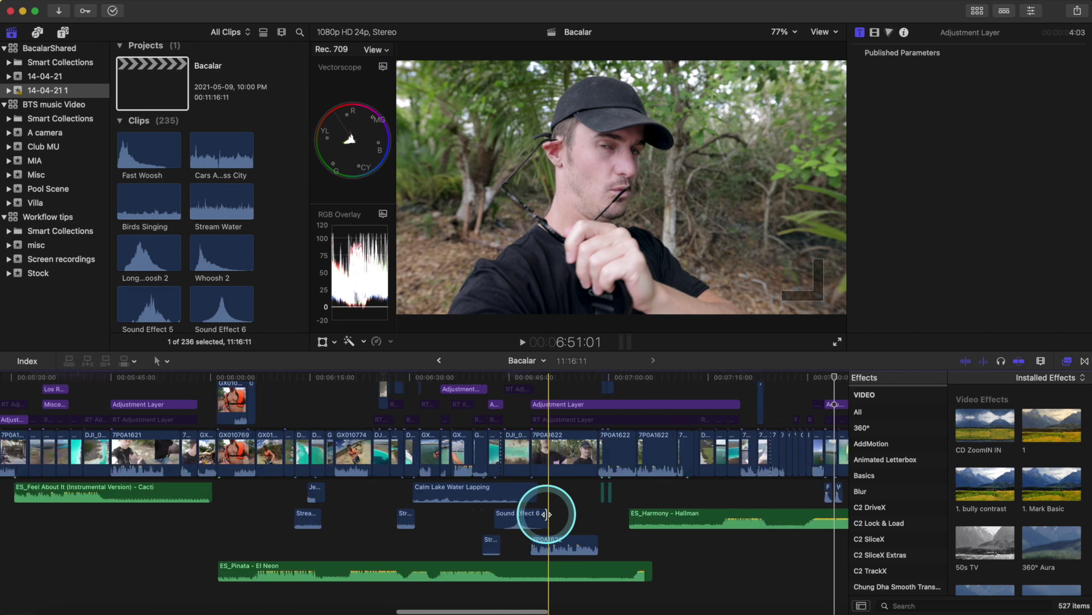
pyautogui.press('super+equal')
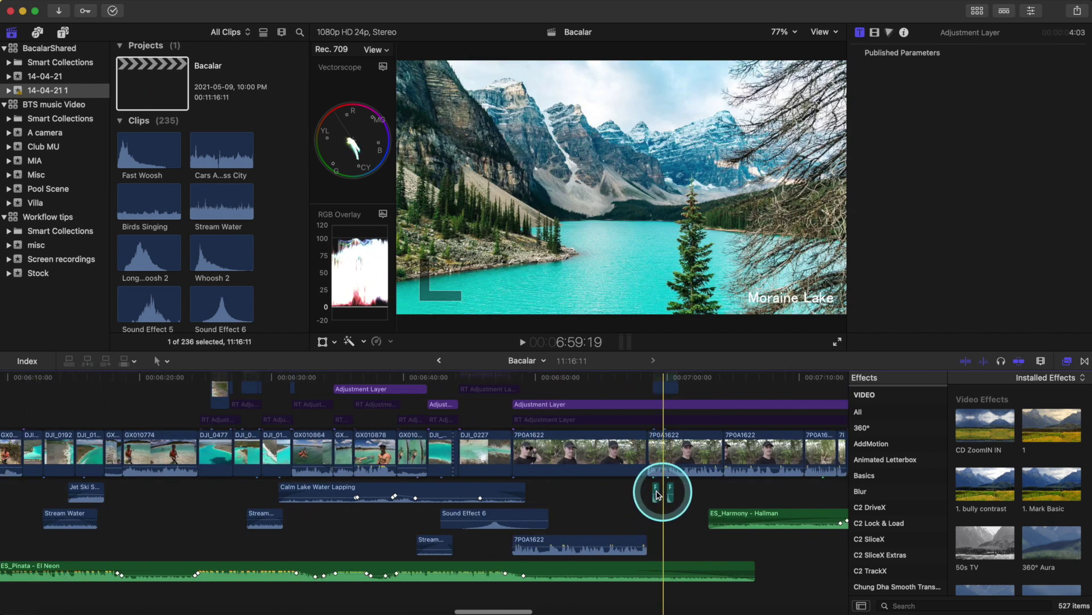
# Step: Assign the Effects audio role to the jet ski, stream, lake water and Sound Effect 6 clips, leaving out the detached 7P0A1622 audio
pyautogui.moveTo(661, 544); pyautogui.dragTo(203, 495)
pyautogui.click(159, 511)
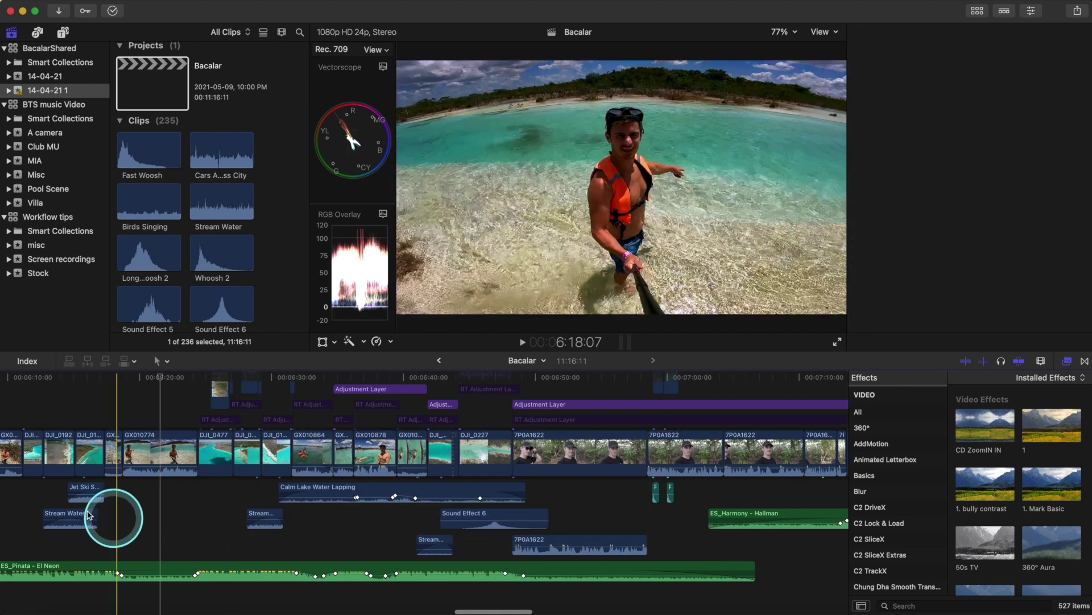
pyautogui.moveTo(35, 491); pyautogui.dragTo(597, 541)
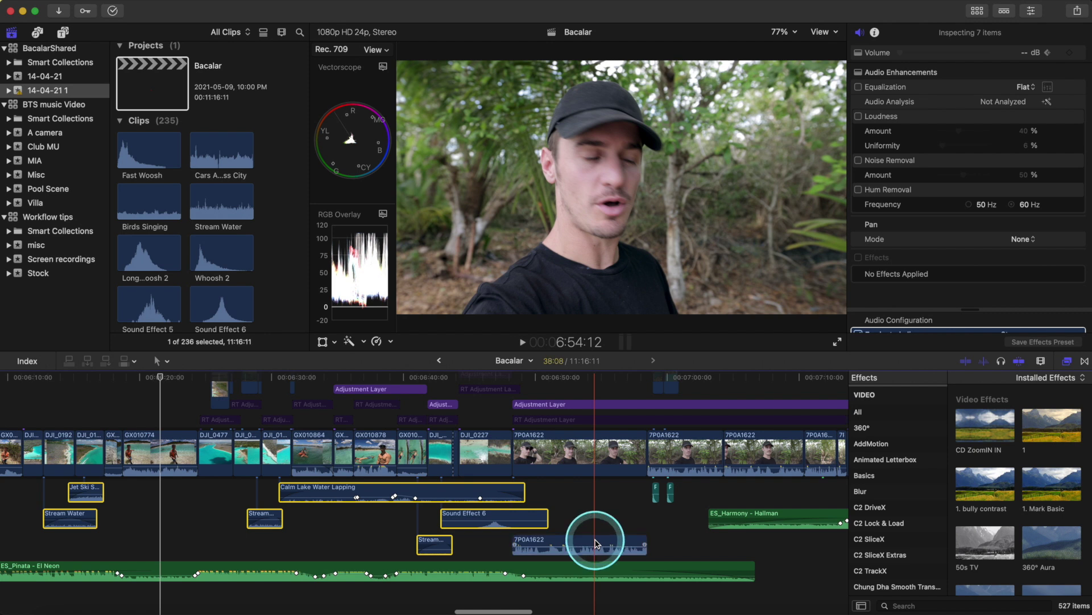
pyautogui.rightClick(437, 497)
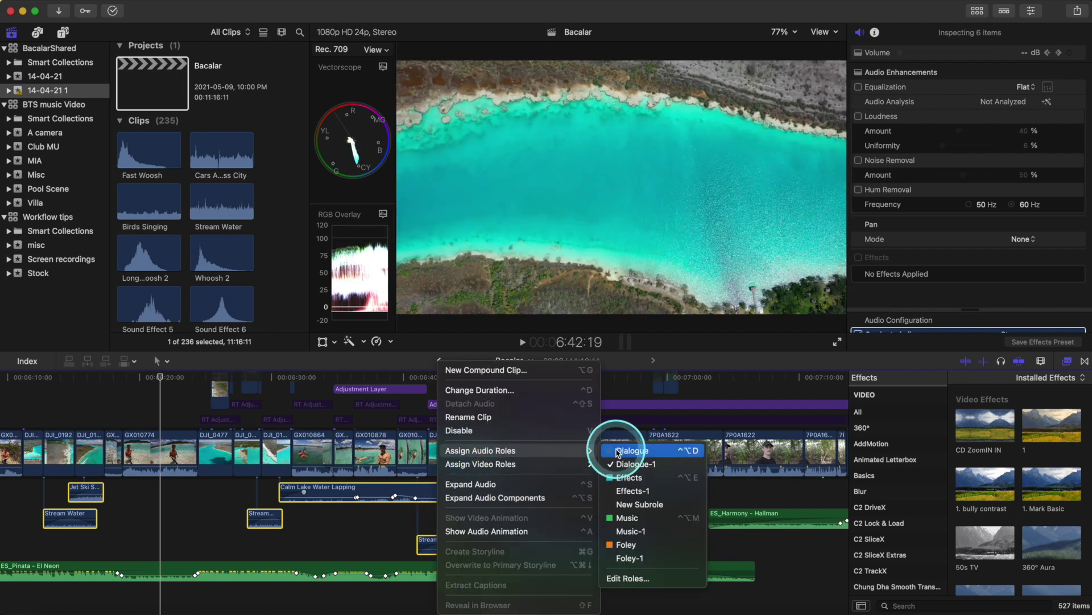
pyautogui.click(632, 477)
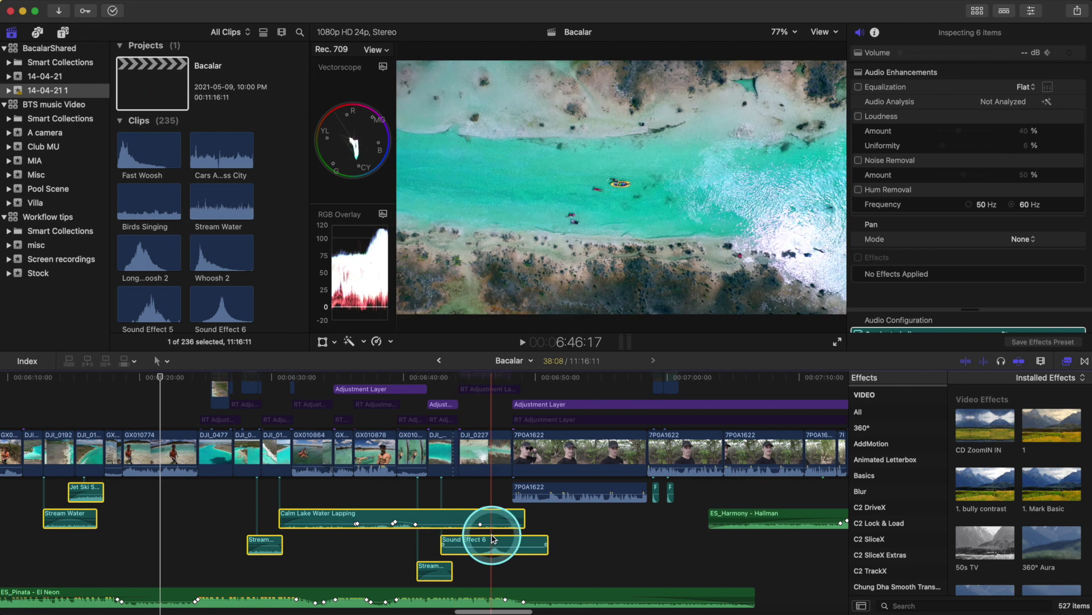
# Step: Assign the Drone video role to DJI_0479, the DJI clip beside it and DJI_0176 near the project's beginning
pyautogui.press('super+minus')
pyautogui.press('super+minus')
pyautogui.hscroll(-15, 492, 523)
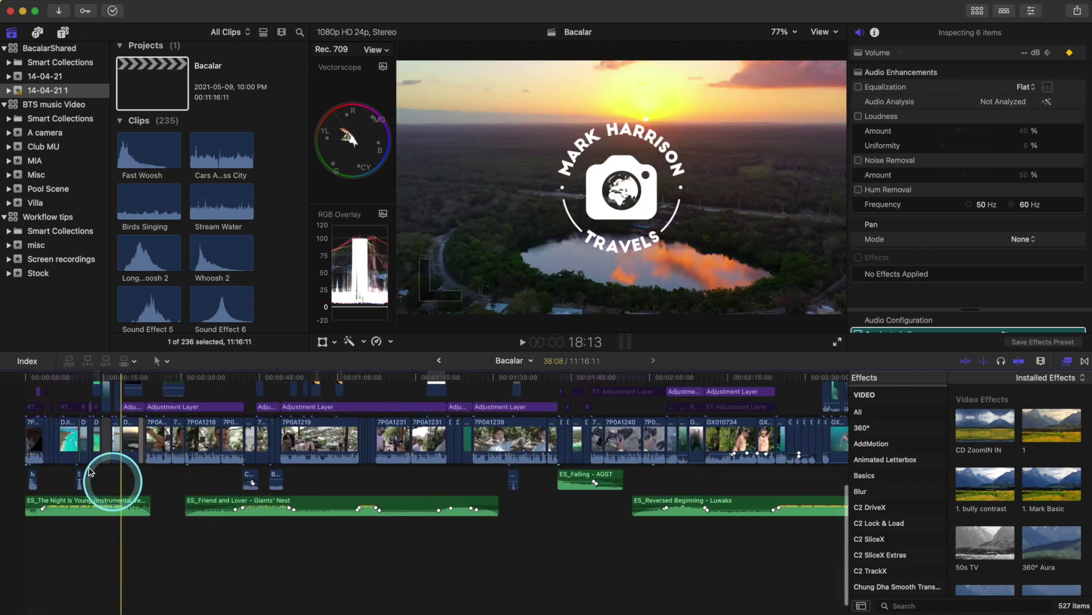
pyautogui.scroll(6, 68, 476)
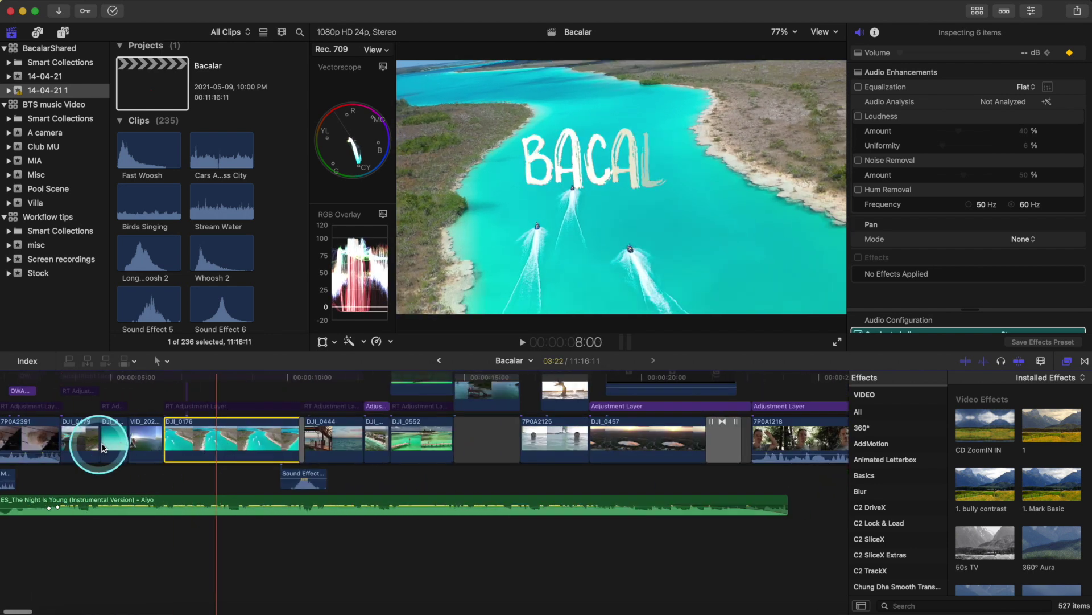
pyautogui.click(110, 438)
pyautogui.keyDown('super'); pyautogui.click(85, 439); pyautogui.keyUp('super')
pyautogui.keyDown('super'); pyautogui.click(198, 438); pyautogui.keyUp('super')
pyautogui.rightClick(198, 438)
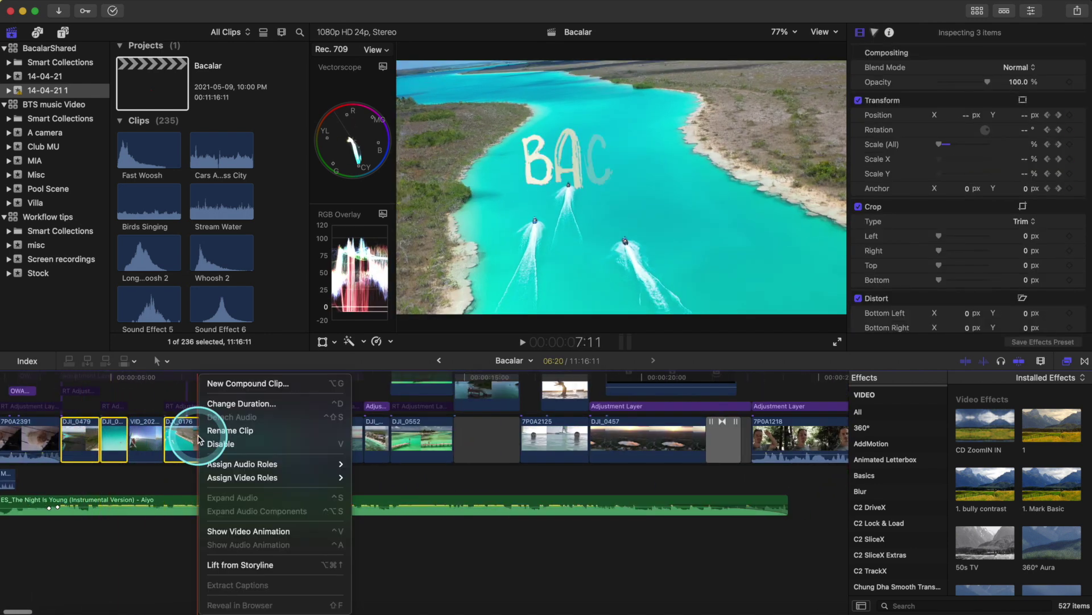
pyautogui.moveTo(231, 482)
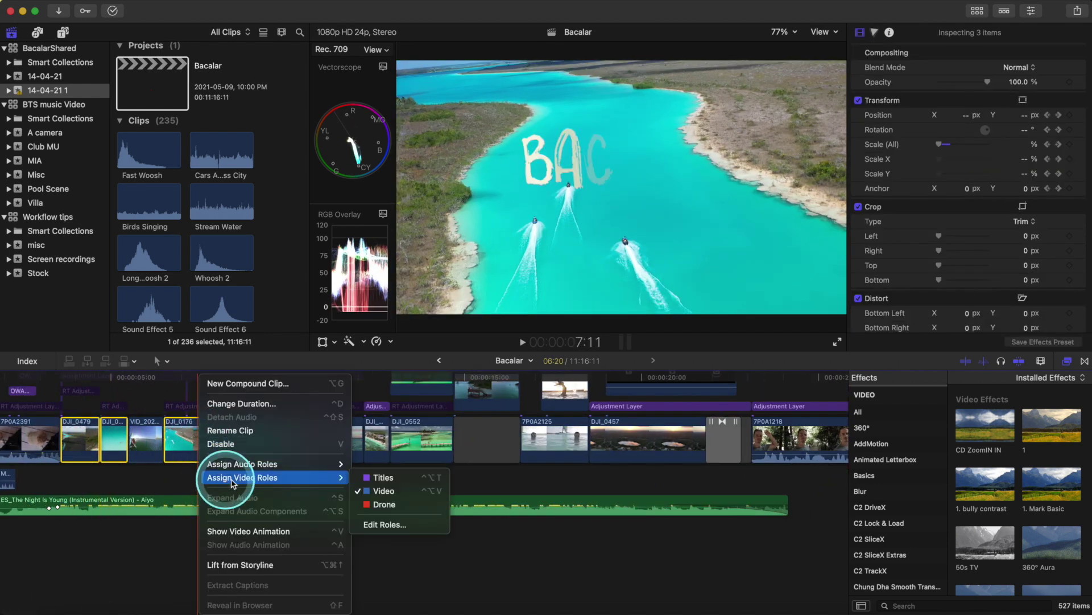
pyautogui.click(385, 505)
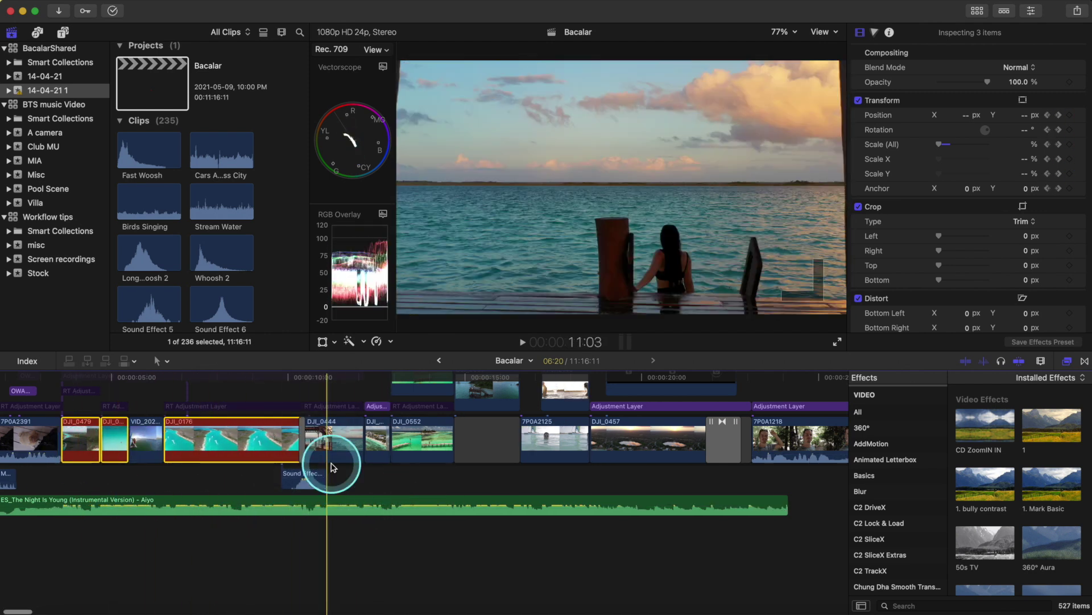
# Step: Add a video role named "SOny" to the BacalarShared library's roles and apply it
pyautogui.hscroll(9, 545, 463)
pyautogui.hscroll(5, 466, 464)
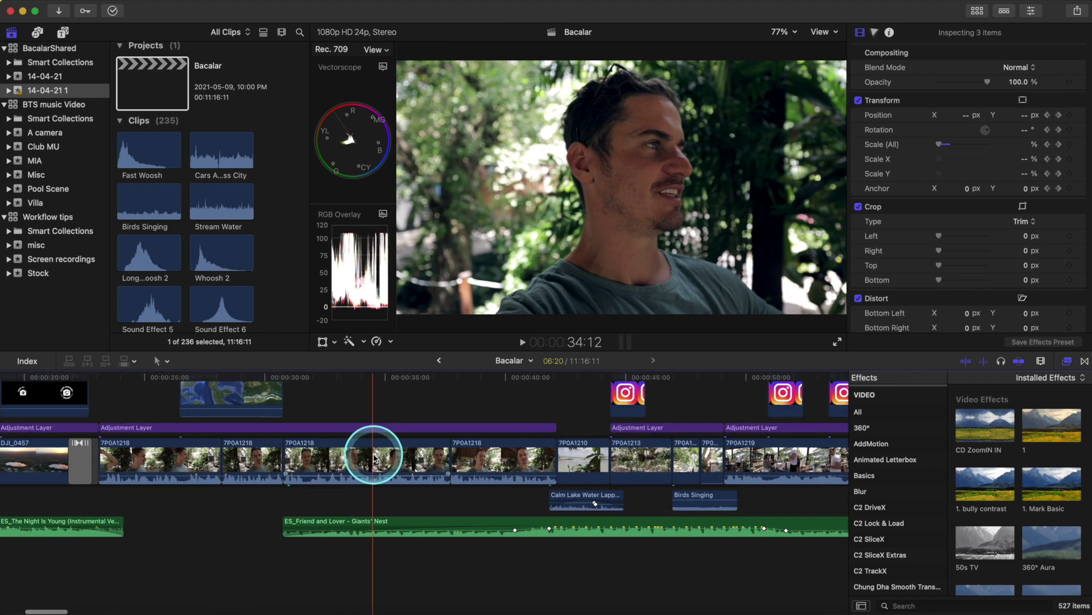
pyautogui.rightClick(375, 458)
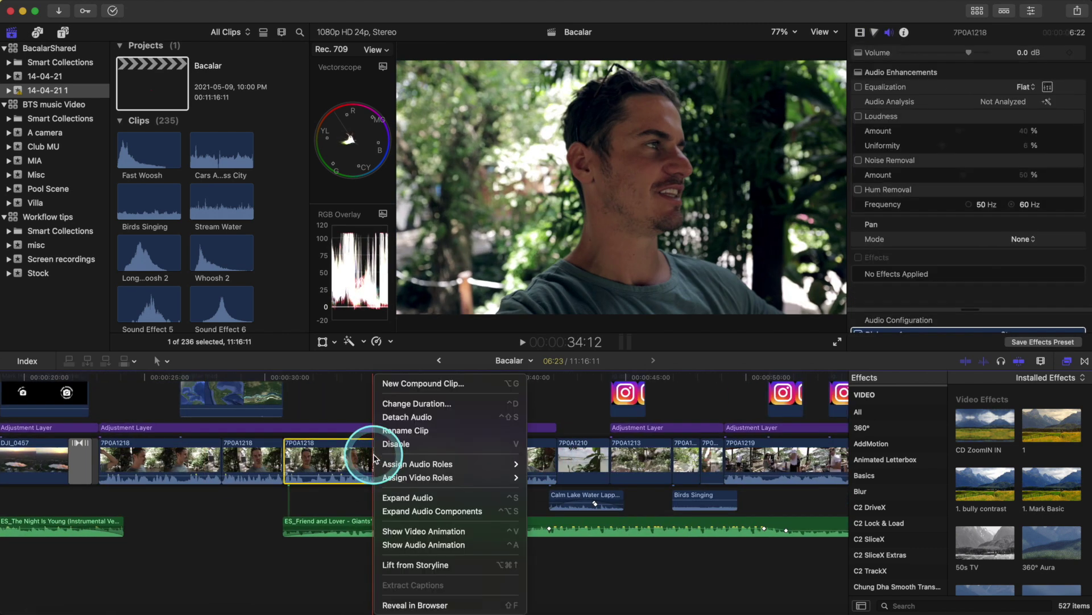
pyautogui.moveTo(417, 476)
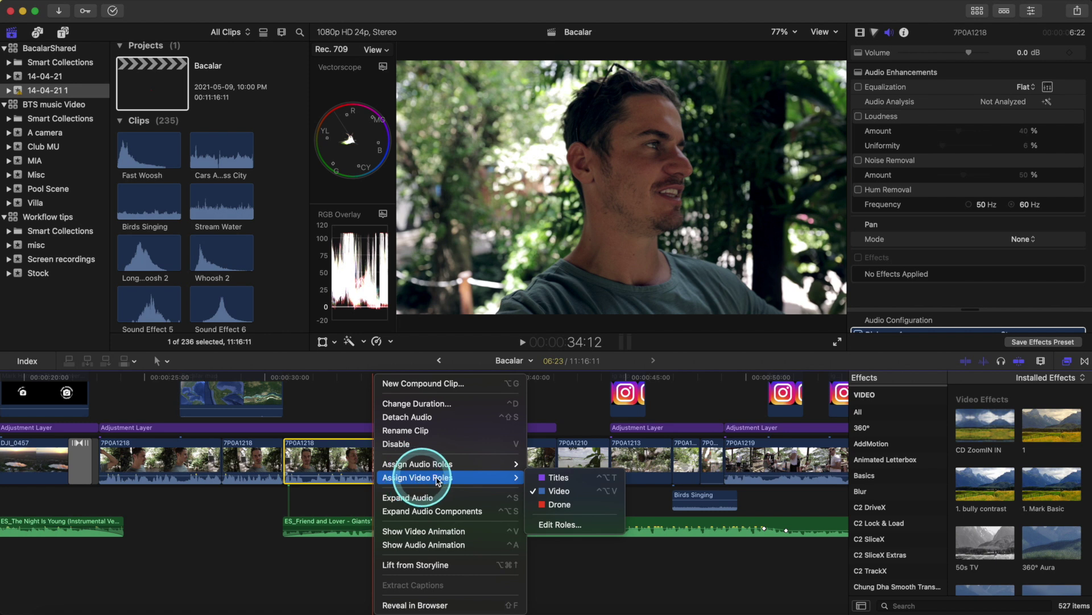
pyautogui.click(581, 524)
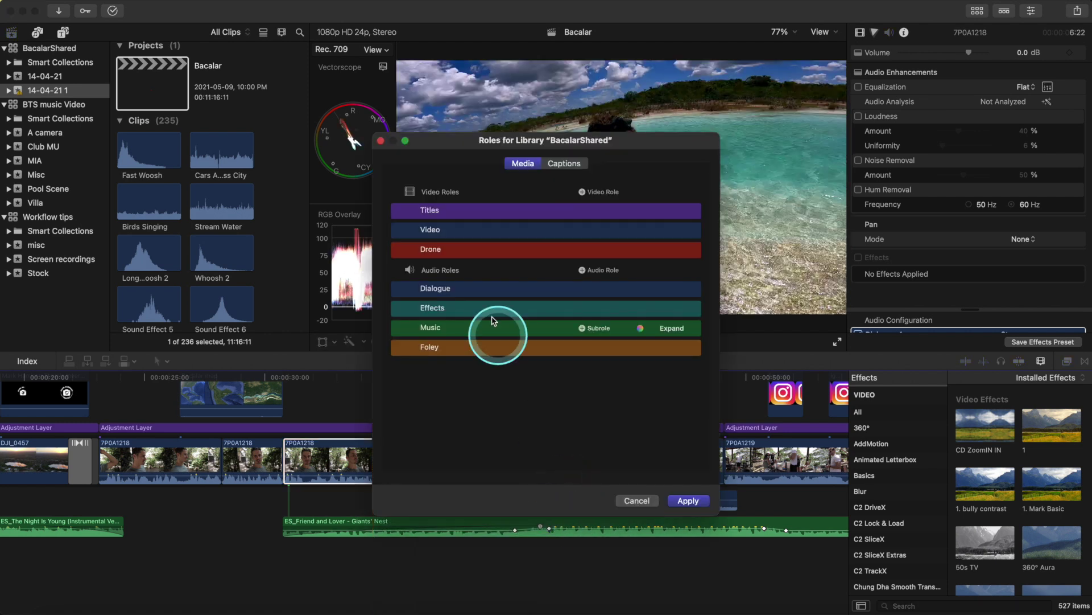
pyautogui.click(585, 193)
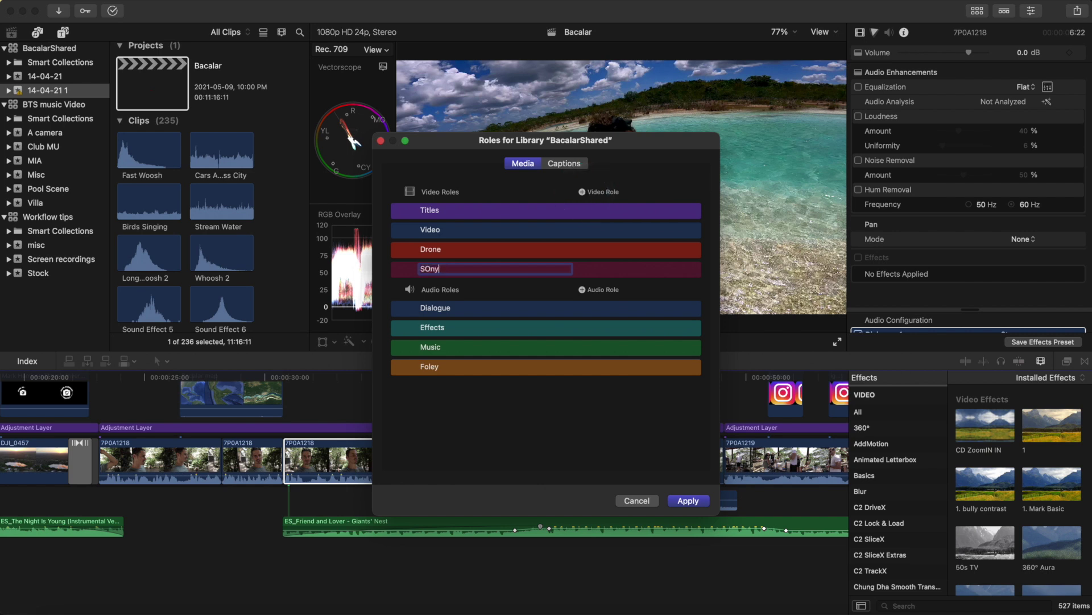
pyautogui.click(687, 501)
# Step: Assign the SOny video role to the third 7P0A1218 clip and detach its audio
pyautogui.rightClick(403, 463)
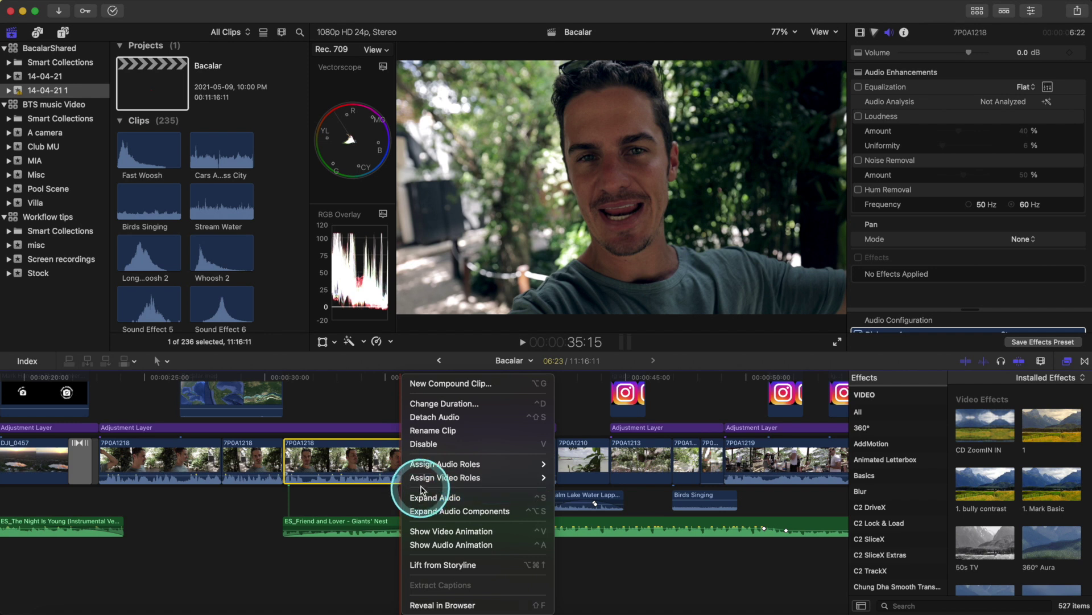
pyautogui.moveTo(435, 479)
pyautogui.click(578, 517)
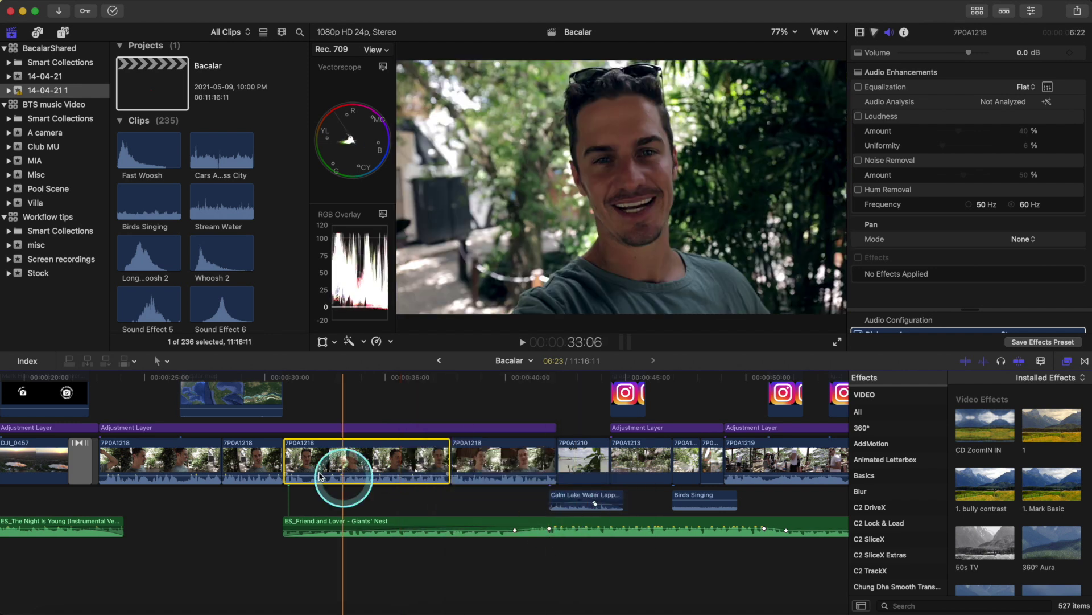
pyautogui.rightClick(362, 459)
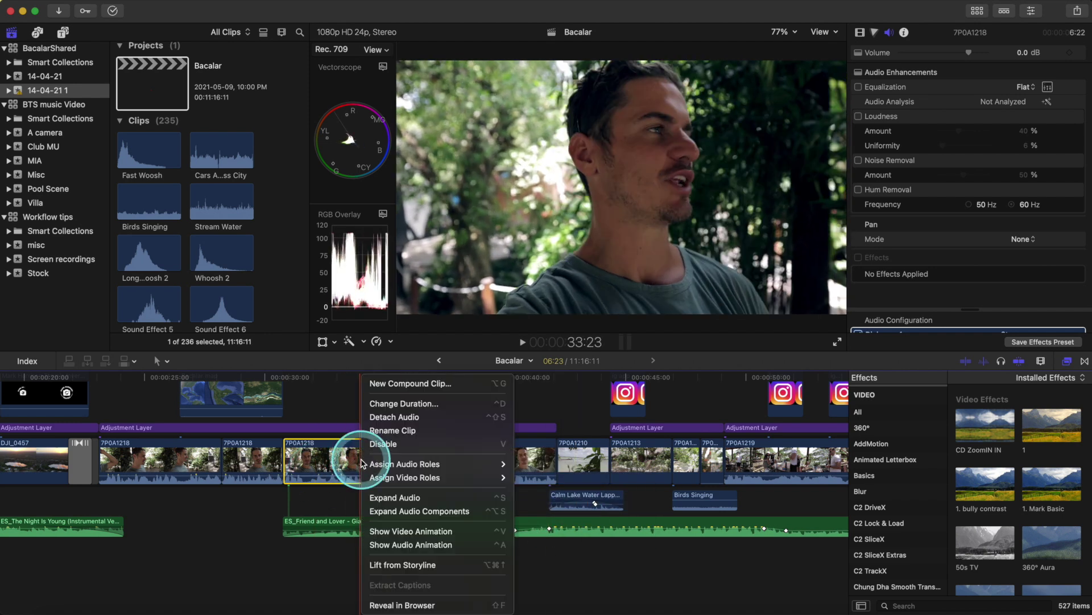
pyautogui.click(384, 419)
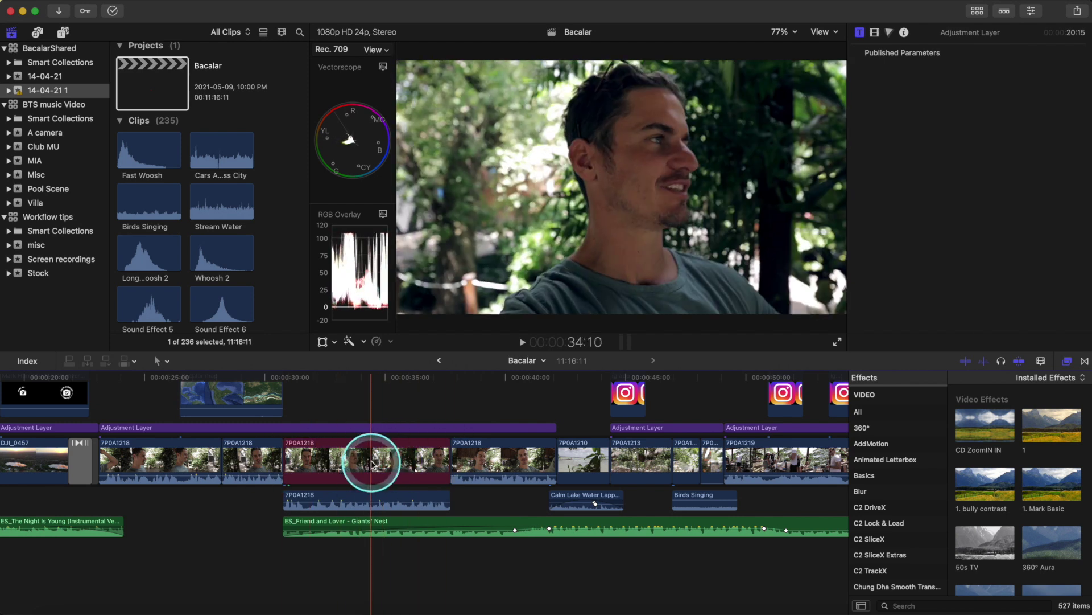
pyautogui.press('super+minus')
pyautogui.press('super+minus')
pyautogui.press('super+minus')
pyautogui.press('super+minus')
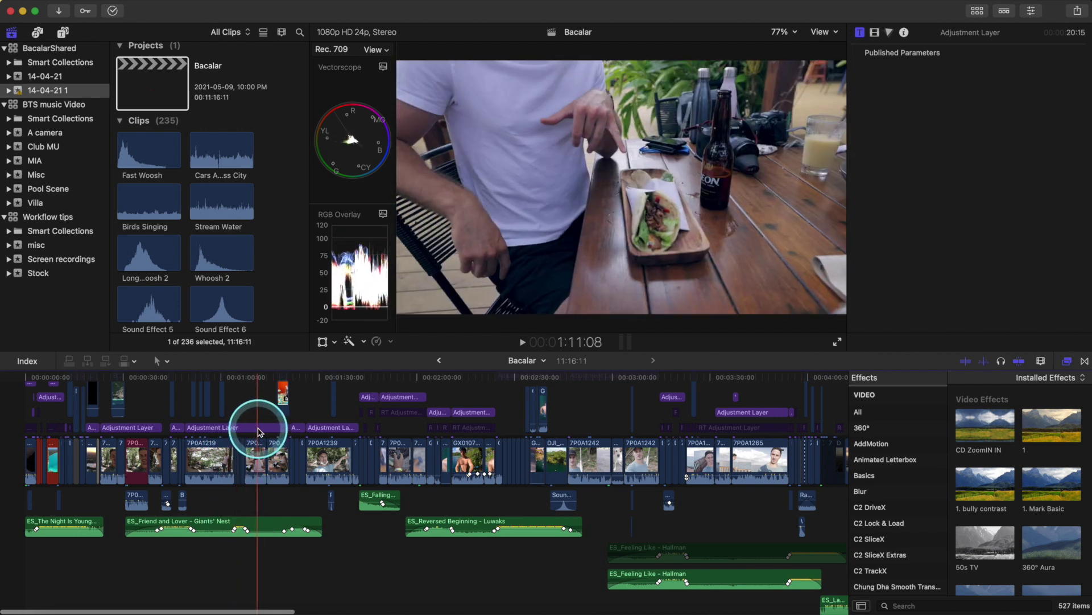
pyautogui.hscroll(3, 449, 520)
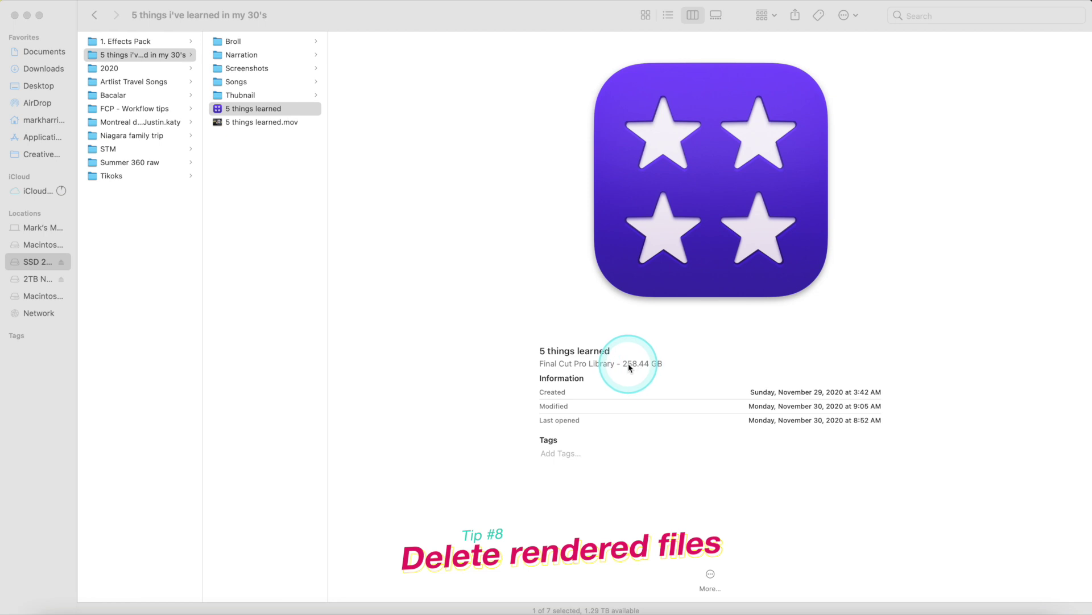
# Step: Open the 5 things learned library from Finder in Final Cut Pro and delete all of its generated render files
pyautogui.click(255, 109)
pyautogui.doubleClick(256, 109)
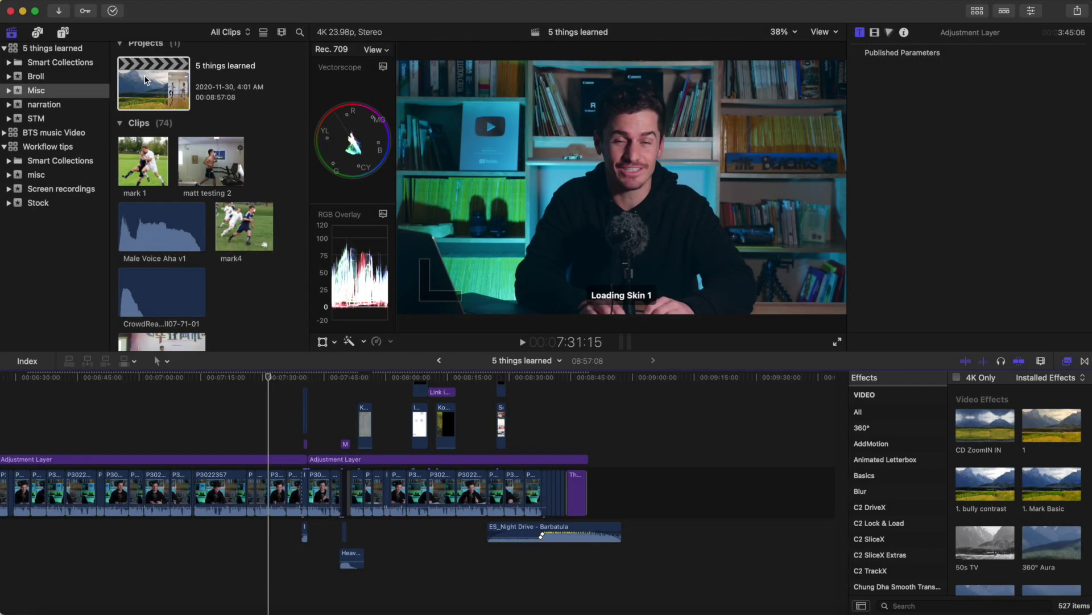
pyautogui.click(66, 51)
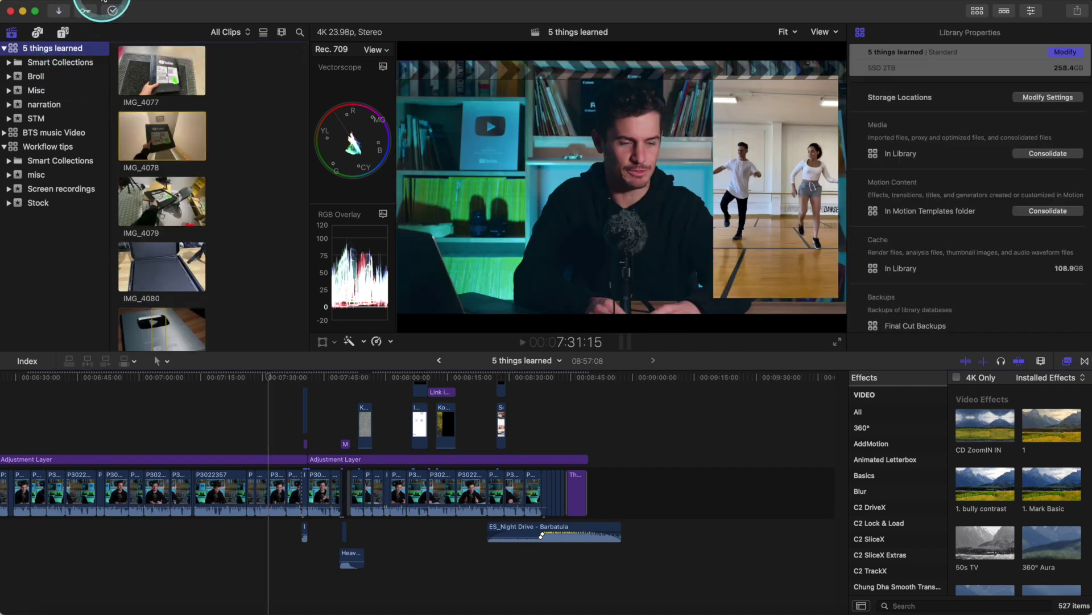
pyautogui.click(105, 1)
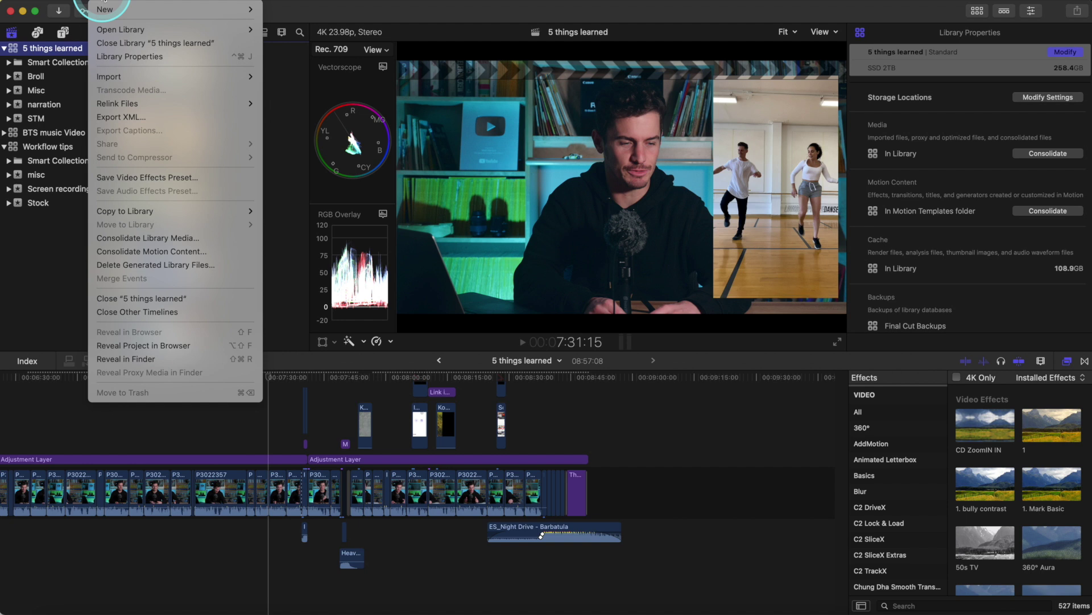
pyautogui.click(156, 265)
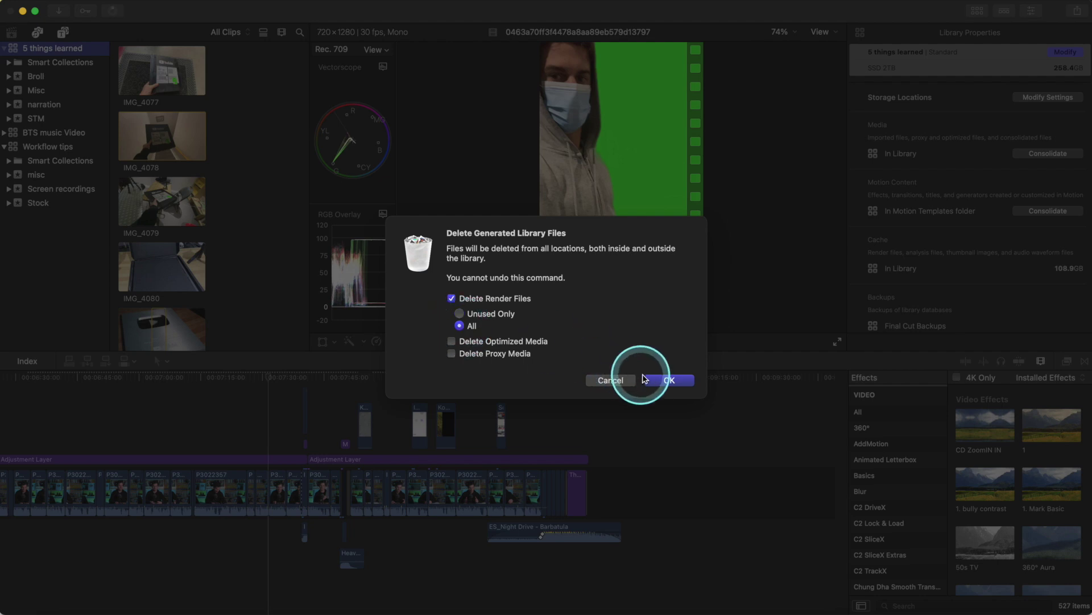
pyautogui.click(666, 380)
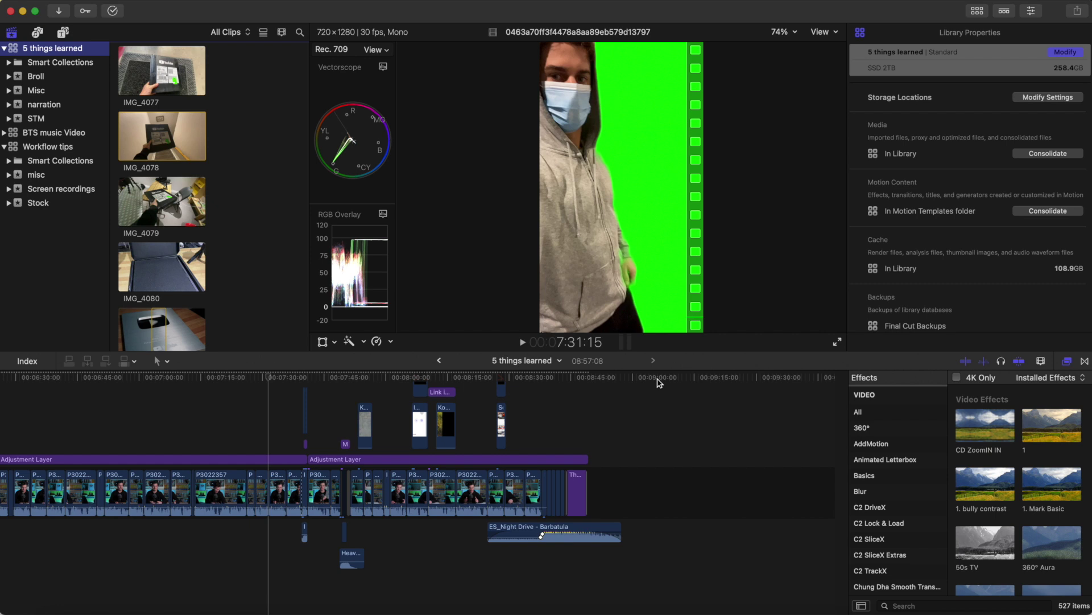
# Step: Close the 5 things learned library and minimize the Final Cut Pro window
pyautogui.click(531, 370)
pyautogui.click(219, 377)
pyautogui.click(274, 373)
pyautogui.click(97, 239)
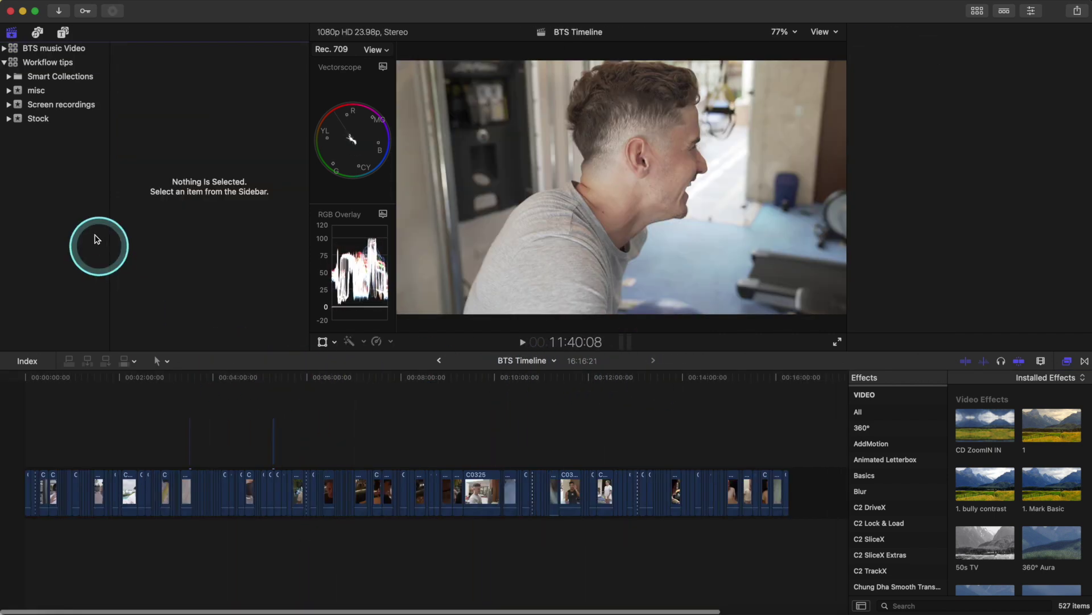
pyautogui.click(23, 11)
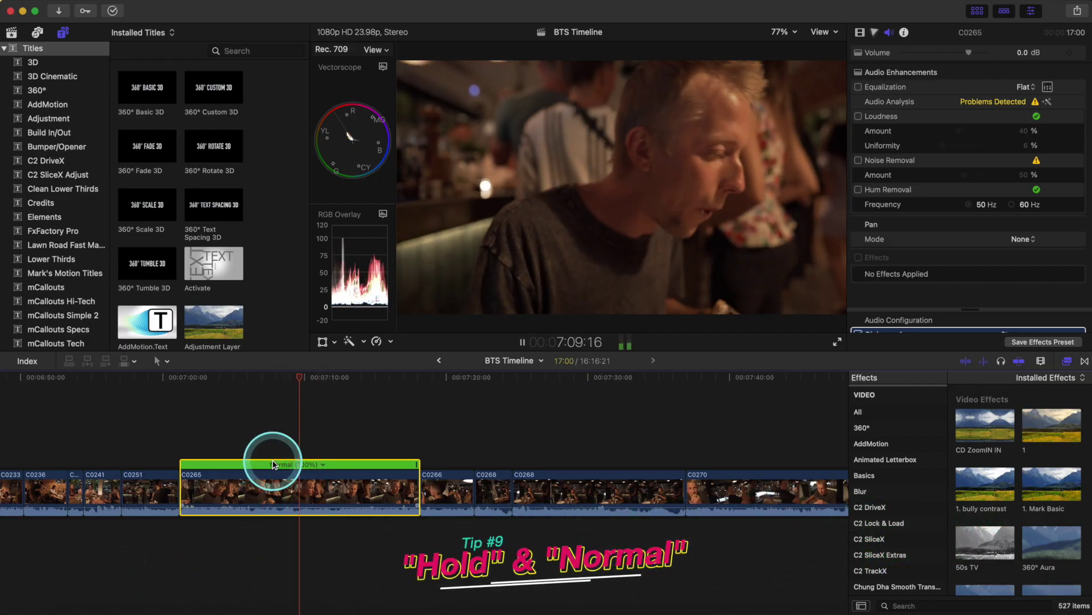
# Step: In the BTS Timeline, add a hold segment to clip C0265 at 7:11:09 and play it back
pyautogui.press('space')
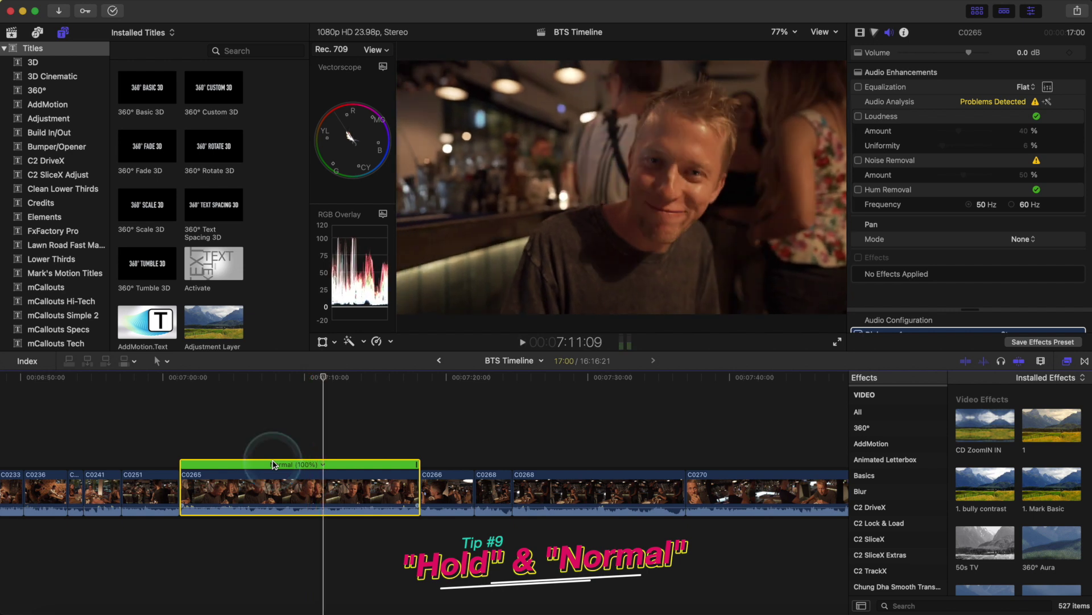
pyautogui.hotkey('shift', 'h')
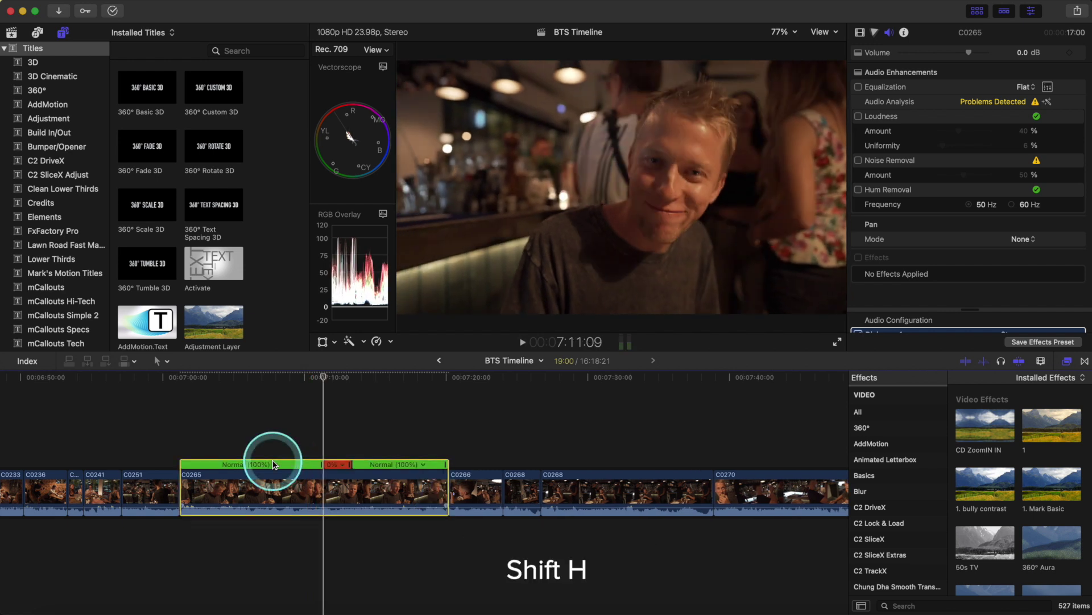
pyautogui.press('space')
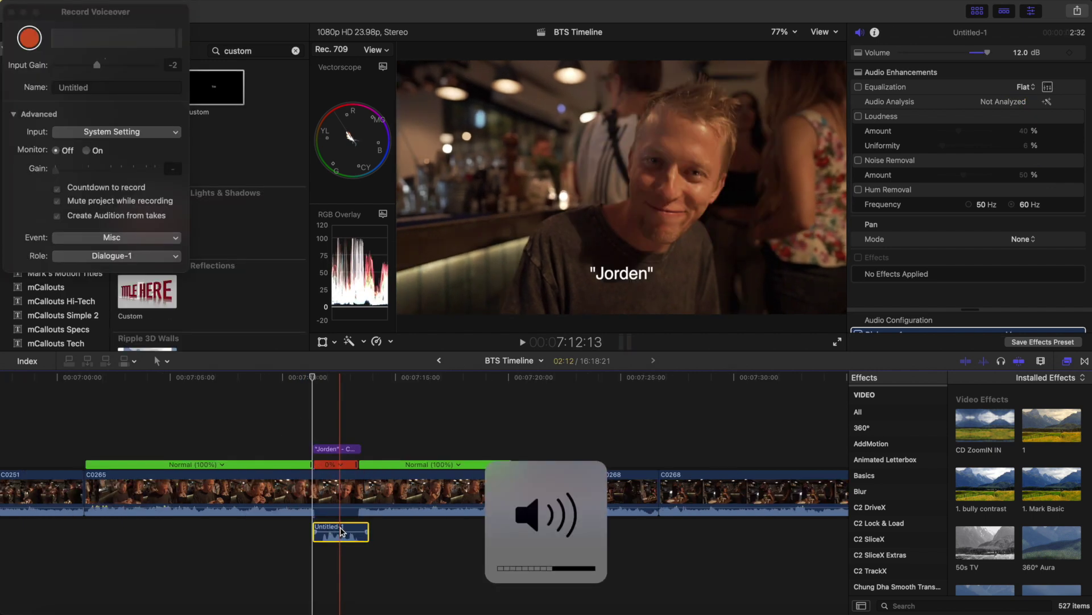
# Step: Finish reviewing the hold segment with its title and voiceover, and close the voiceover recorder
pyautogui.click(266, 462)
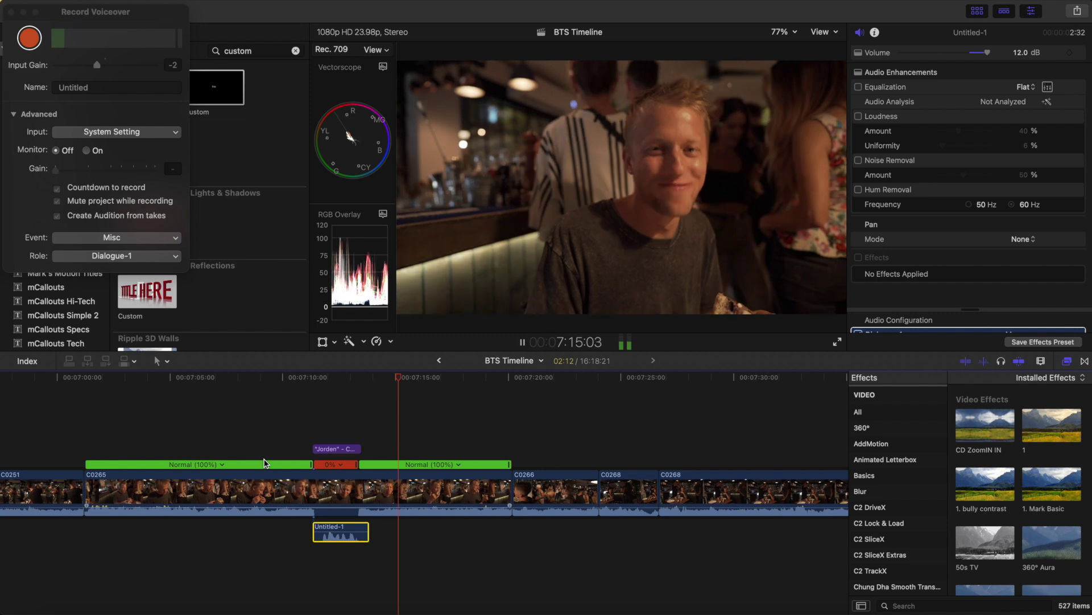
pyautogui.press('space')
pyautogui.press('alt+super+8')
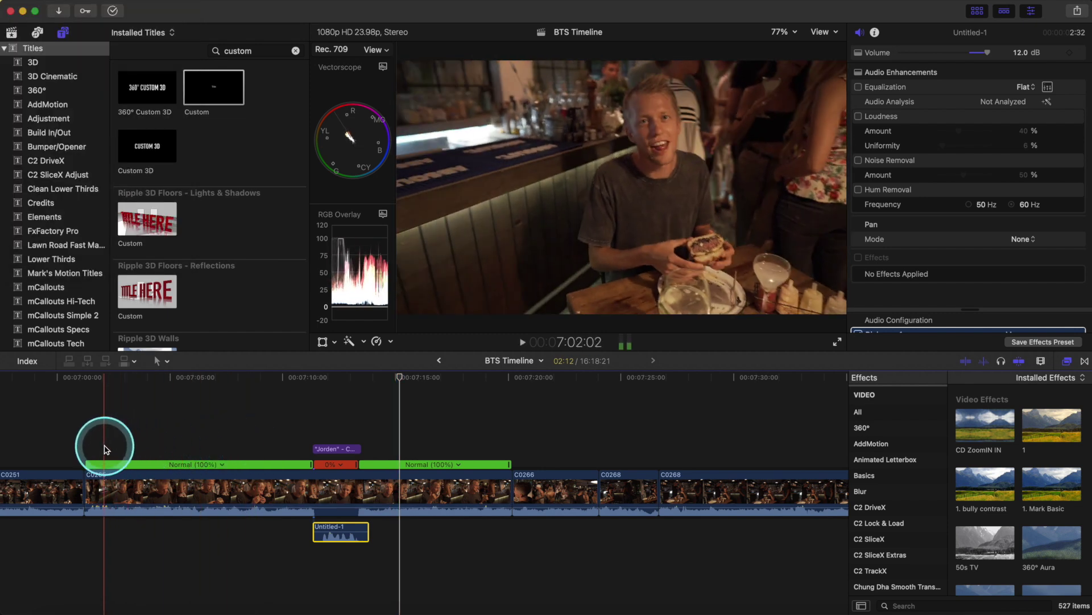
# Step: Blade the speed of clip C0265 at three points before the hold segment, starting at 7:03:13
pyautogui.hscroll(-1, 108, 450)
pyautogui.click(169, 457)
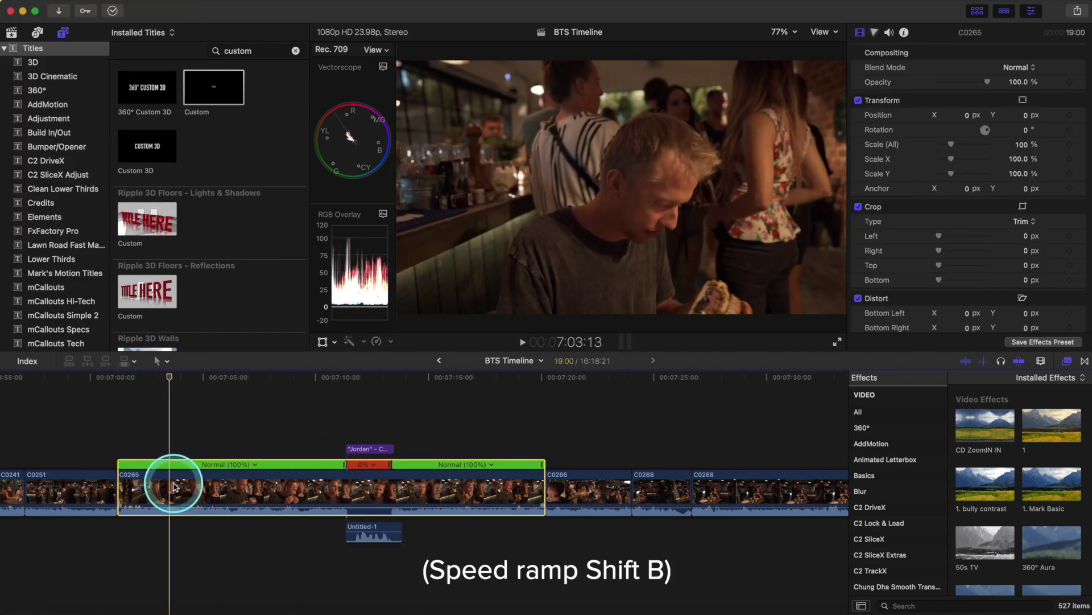
pyautogui.hotkey('shift', 'b')
pyautogui.click(245, 470)
pyautogui.hotkey('shift', 'b')
pyautogui.click(302, 470)
pyautogui.hotkey('shift', 'b')
# Step: Speed up two segments of clip C0265 before the hold and, after blading the speed at 7:14:18, the segment following the hold to 130%
pyautogui.moveTo(301, 465); pyautogui.dragTo(275, 464)
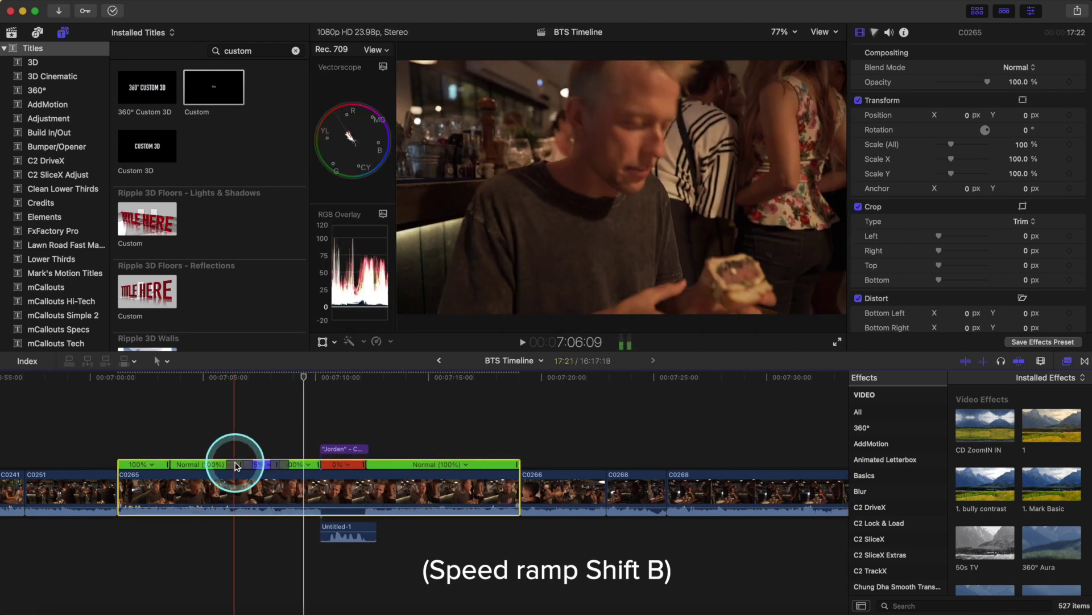
pyautogui.moveTo(168, 465); pyautogui.dragTo(143, 465)
pyautogui.click(423, 476)
pyautogui.hotkey('shift', 'b')
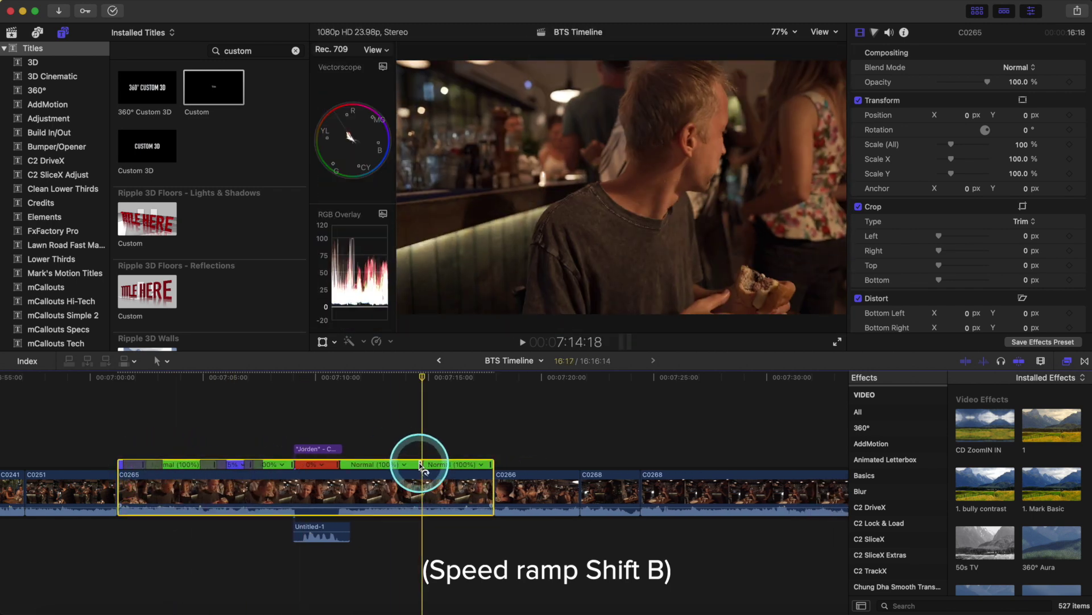
pyautogui.moveTo(424, 463); pyautogui.dragTo(401, 465)
# Step: Play back the speed ramp of clip C0265 and reset the clip to normal 100% speed
pyautogui.press('space')
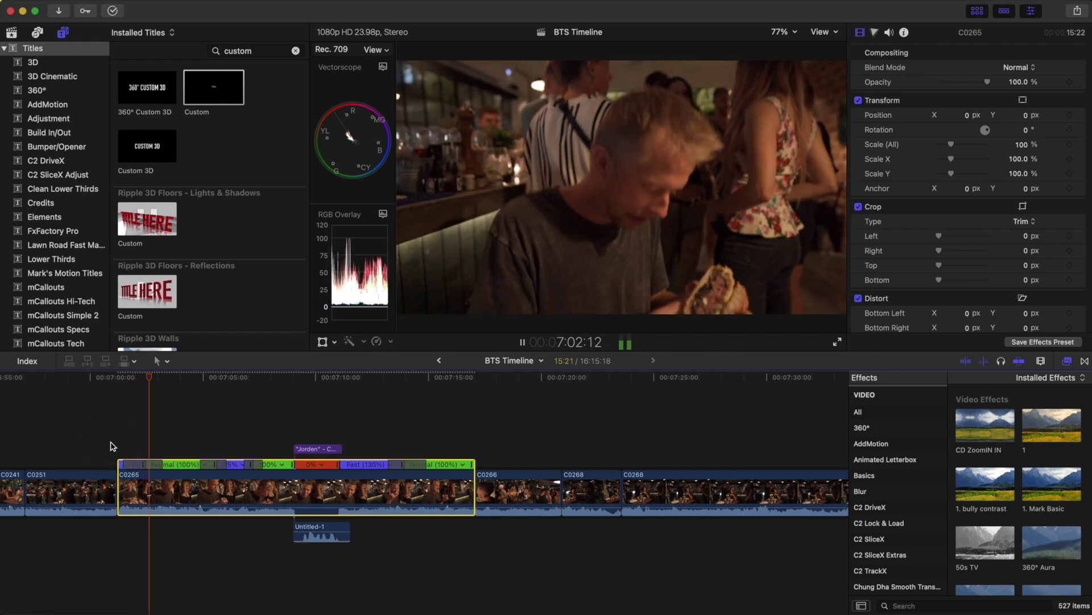
pyautogui.press('space')
pyautogui.click(203, 492)
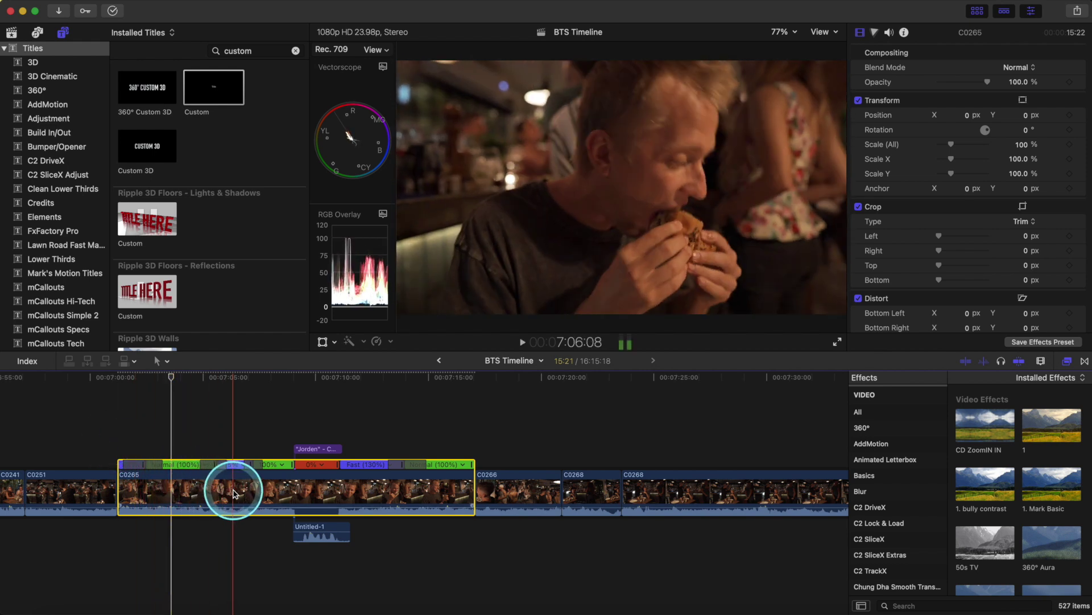
pyautogui.hotkey('shift', 'n')
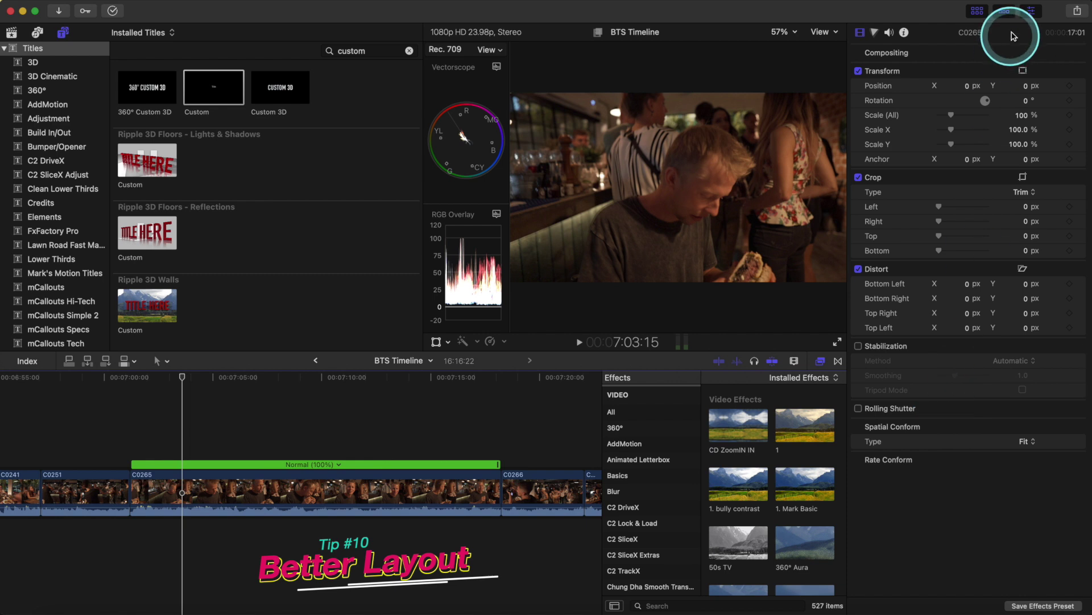
# Step: Hide and restore the inspector, the timeline and the browser one after another
pyautogui.click(1031, 12)
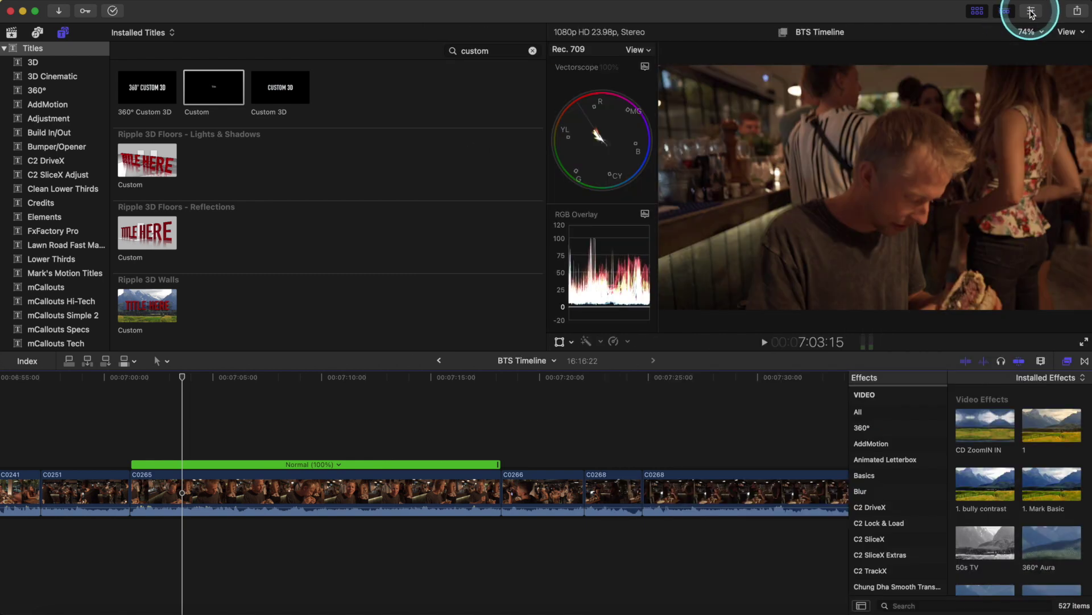
pyautogui.click(1031, 12)
pyautogui.click(1005, 11)
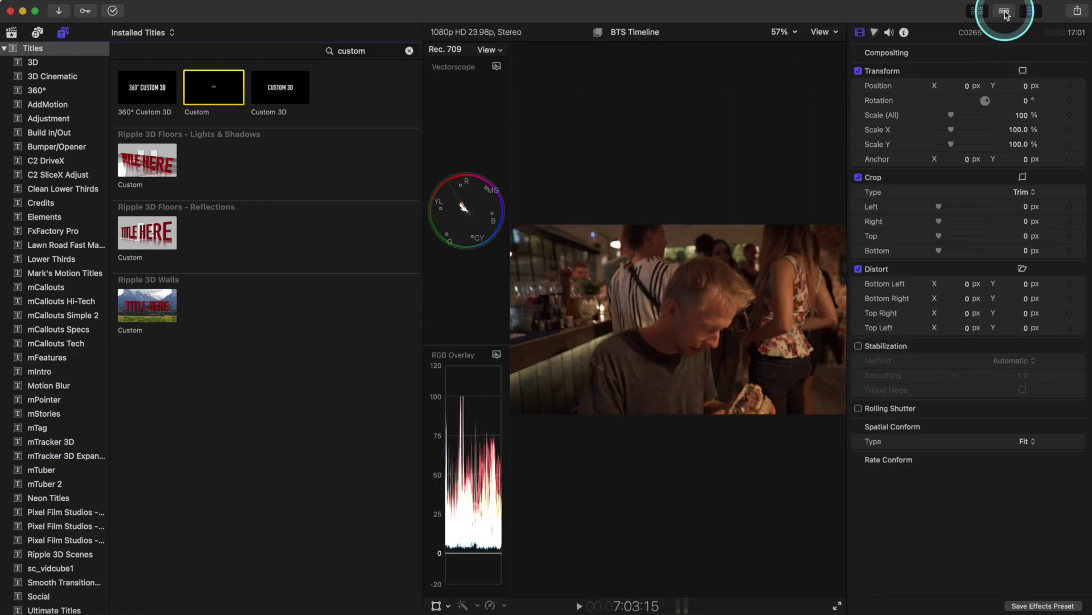
pyautogui.click(997, 12)
pyautogui.click(984, 13)
pyautogui.click(982, 14)
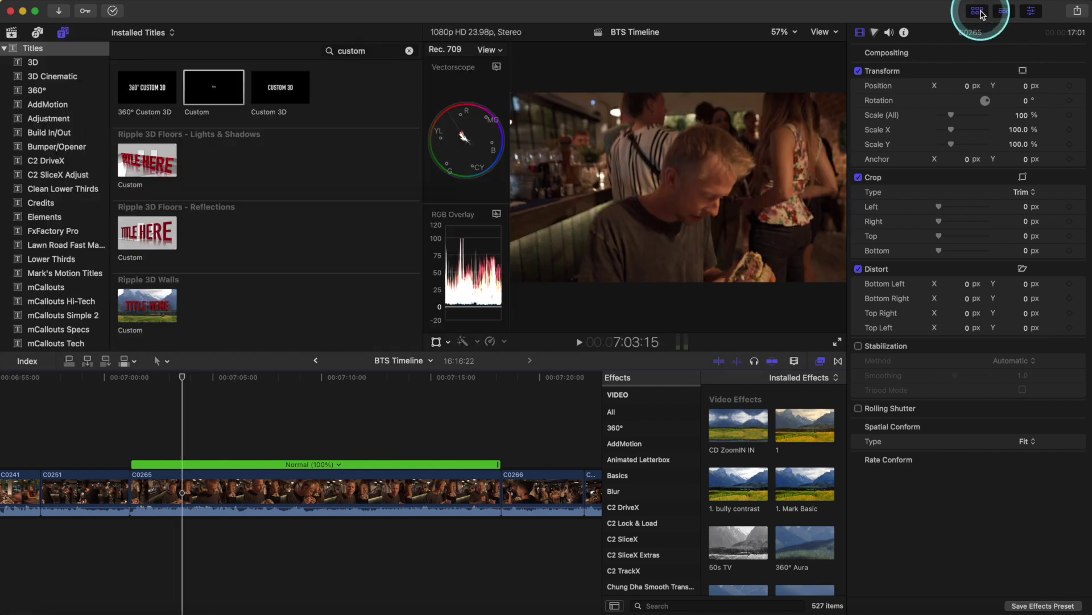
# Step: Expand the Compositing settings of clip C0265 and reduce the inspector to half height so the timeline area spans the full width
pyautogui.click(991, 54)
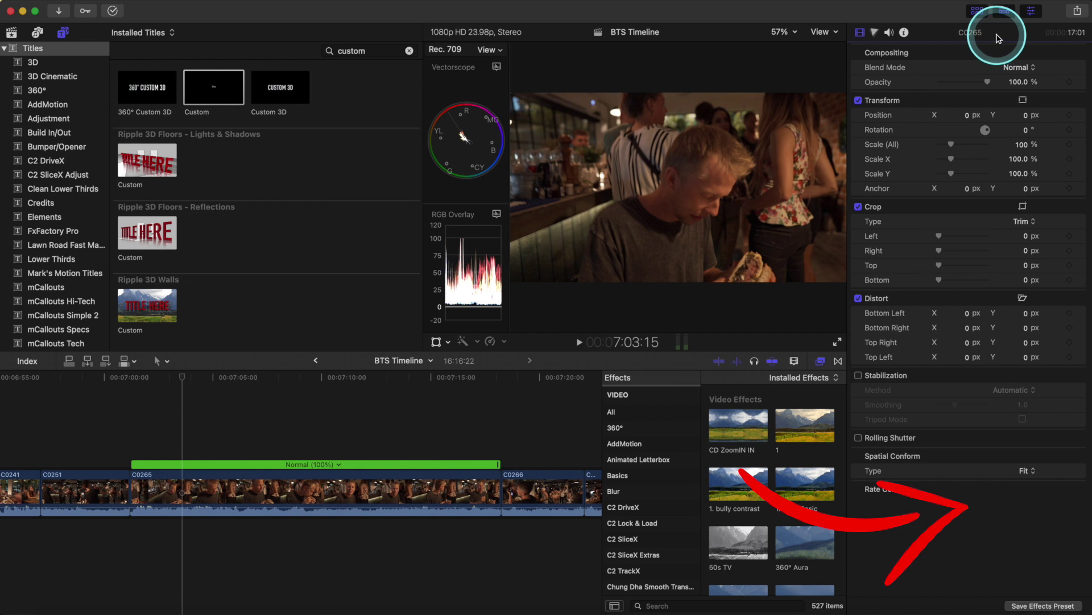
pyautogui.doubleClick(997, 38)
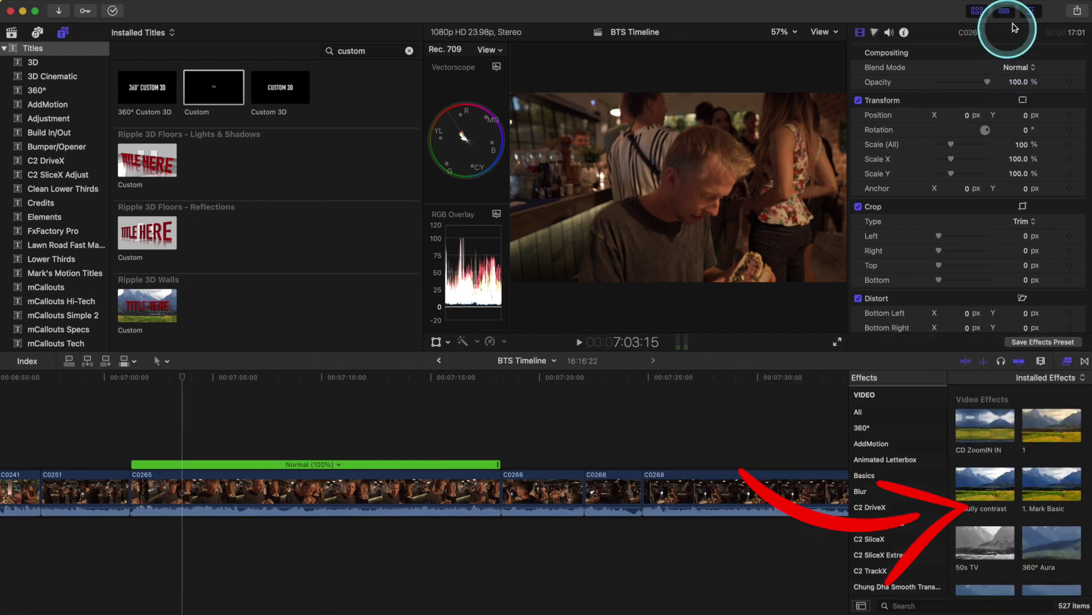